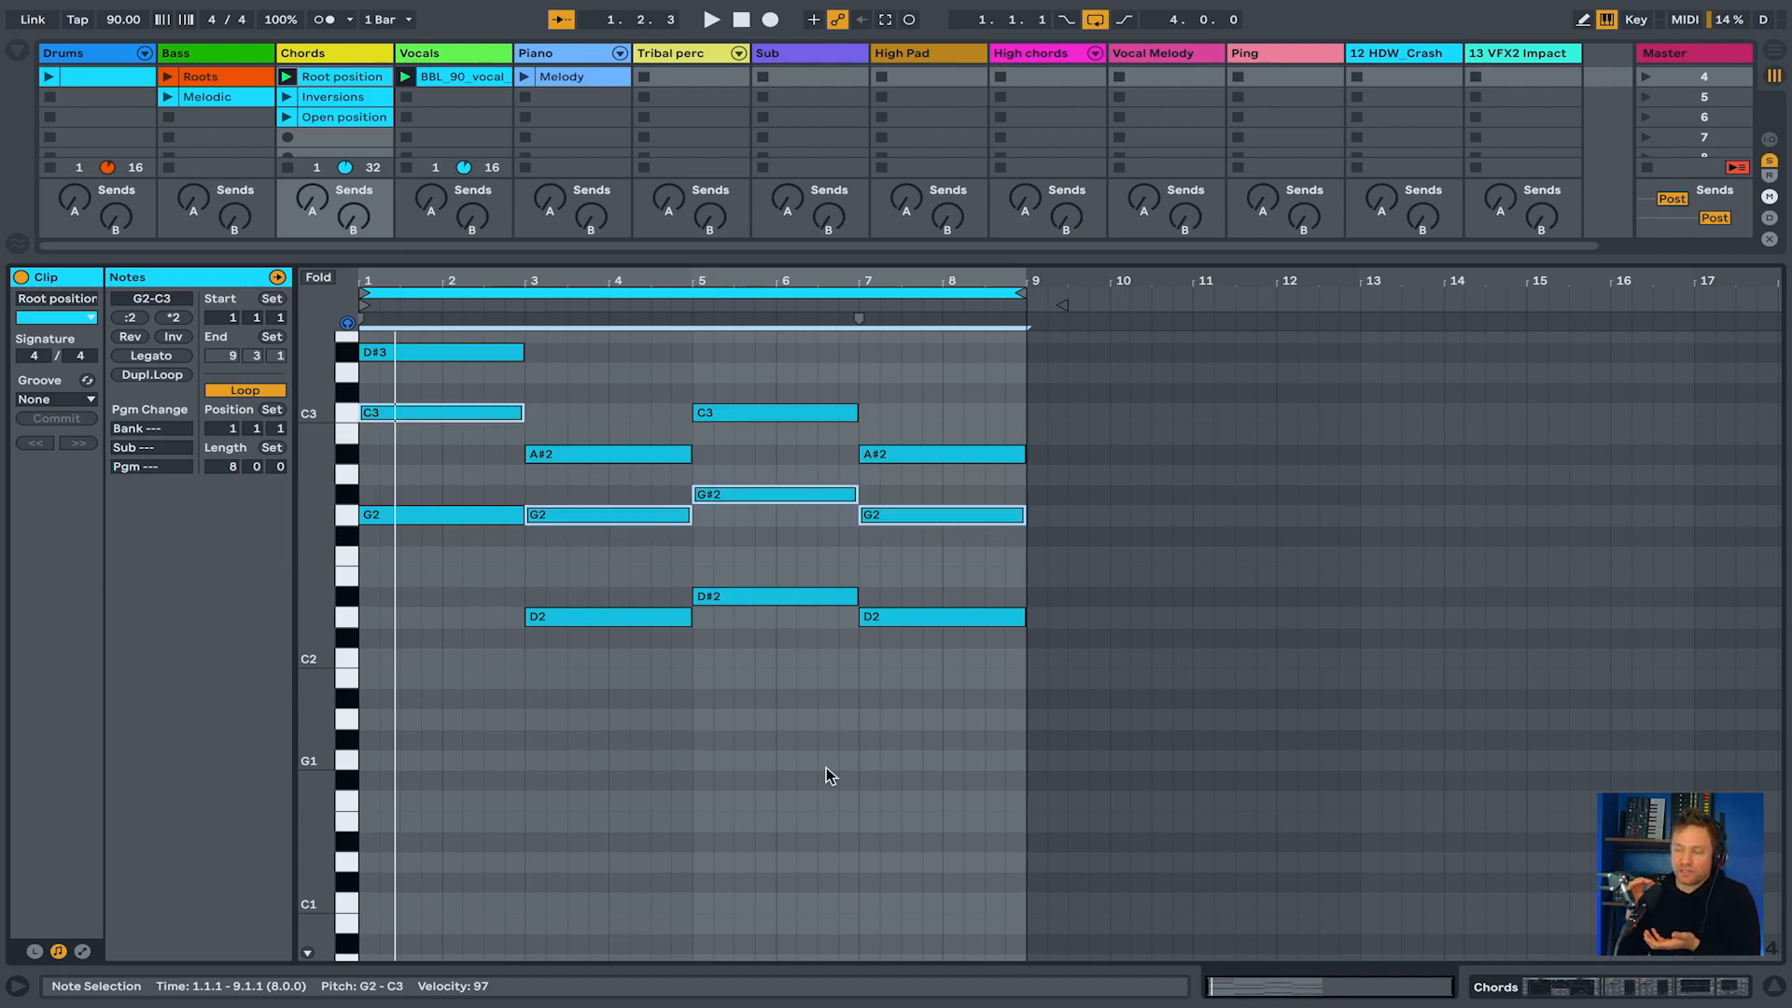
Raise the first chord's G2 note by one octave to G3 in the Root position clip
scroll(829, 775, up, 3)
click(457, 789)
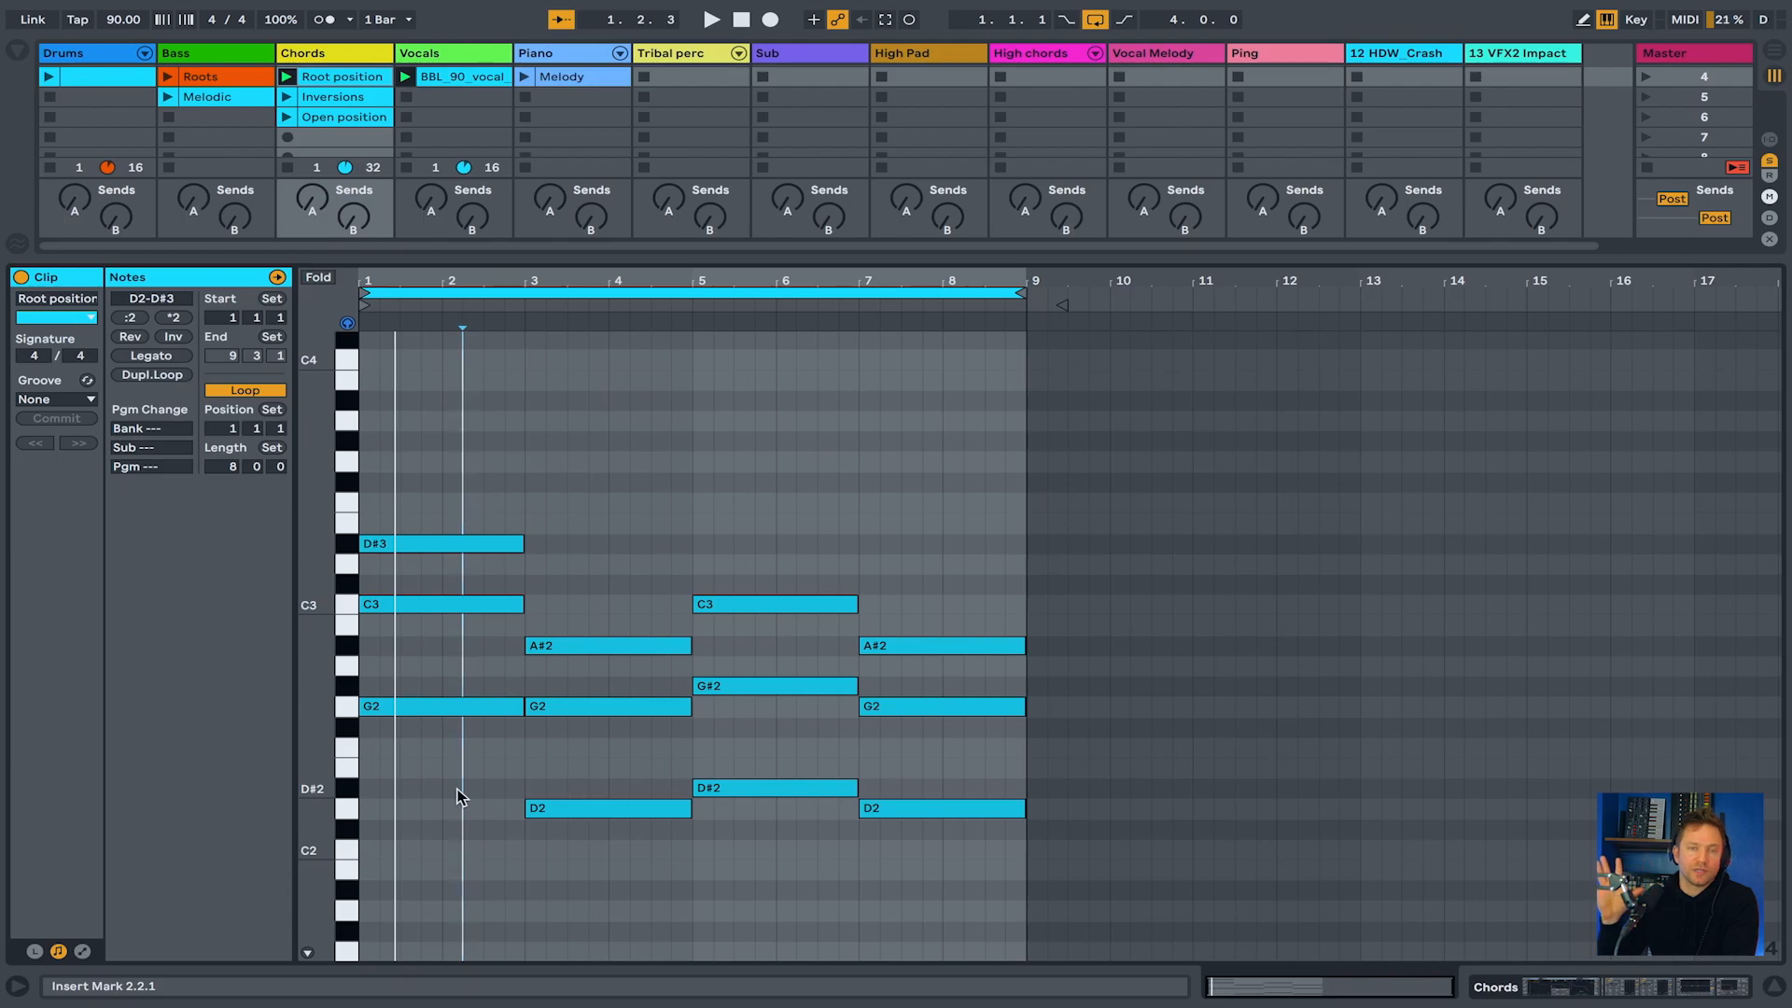
click(441, 743)
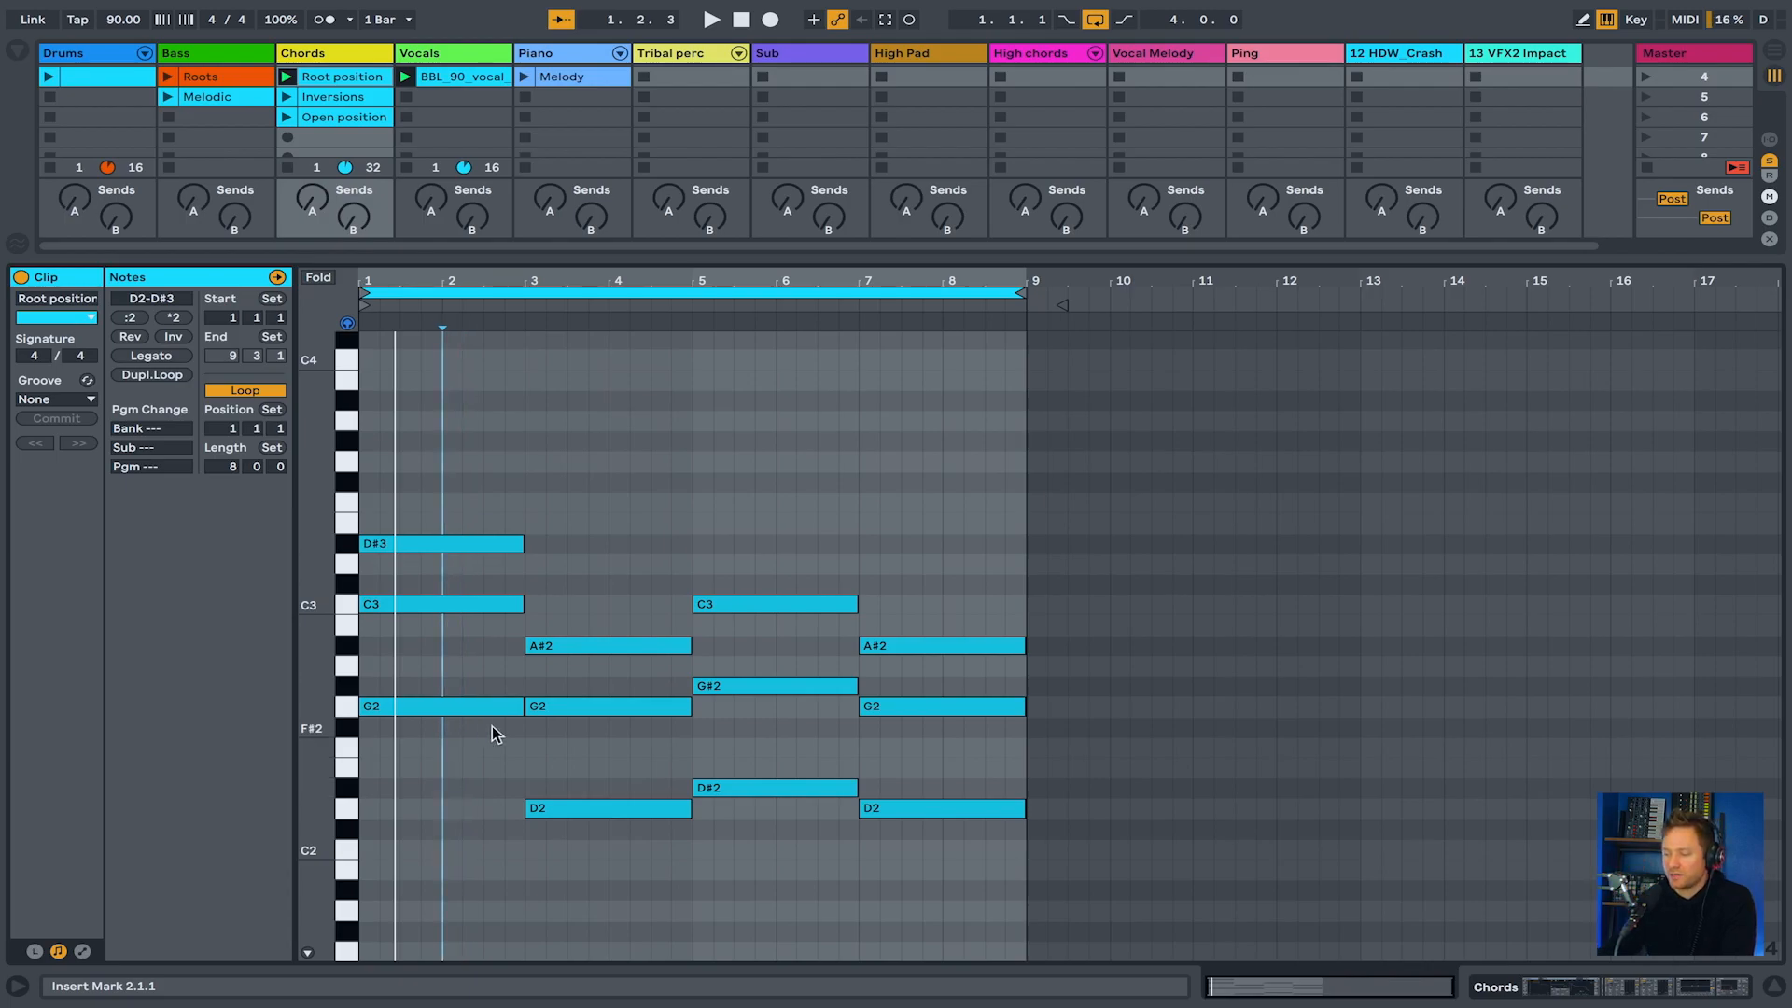
drag(493, 725, 485, 609)
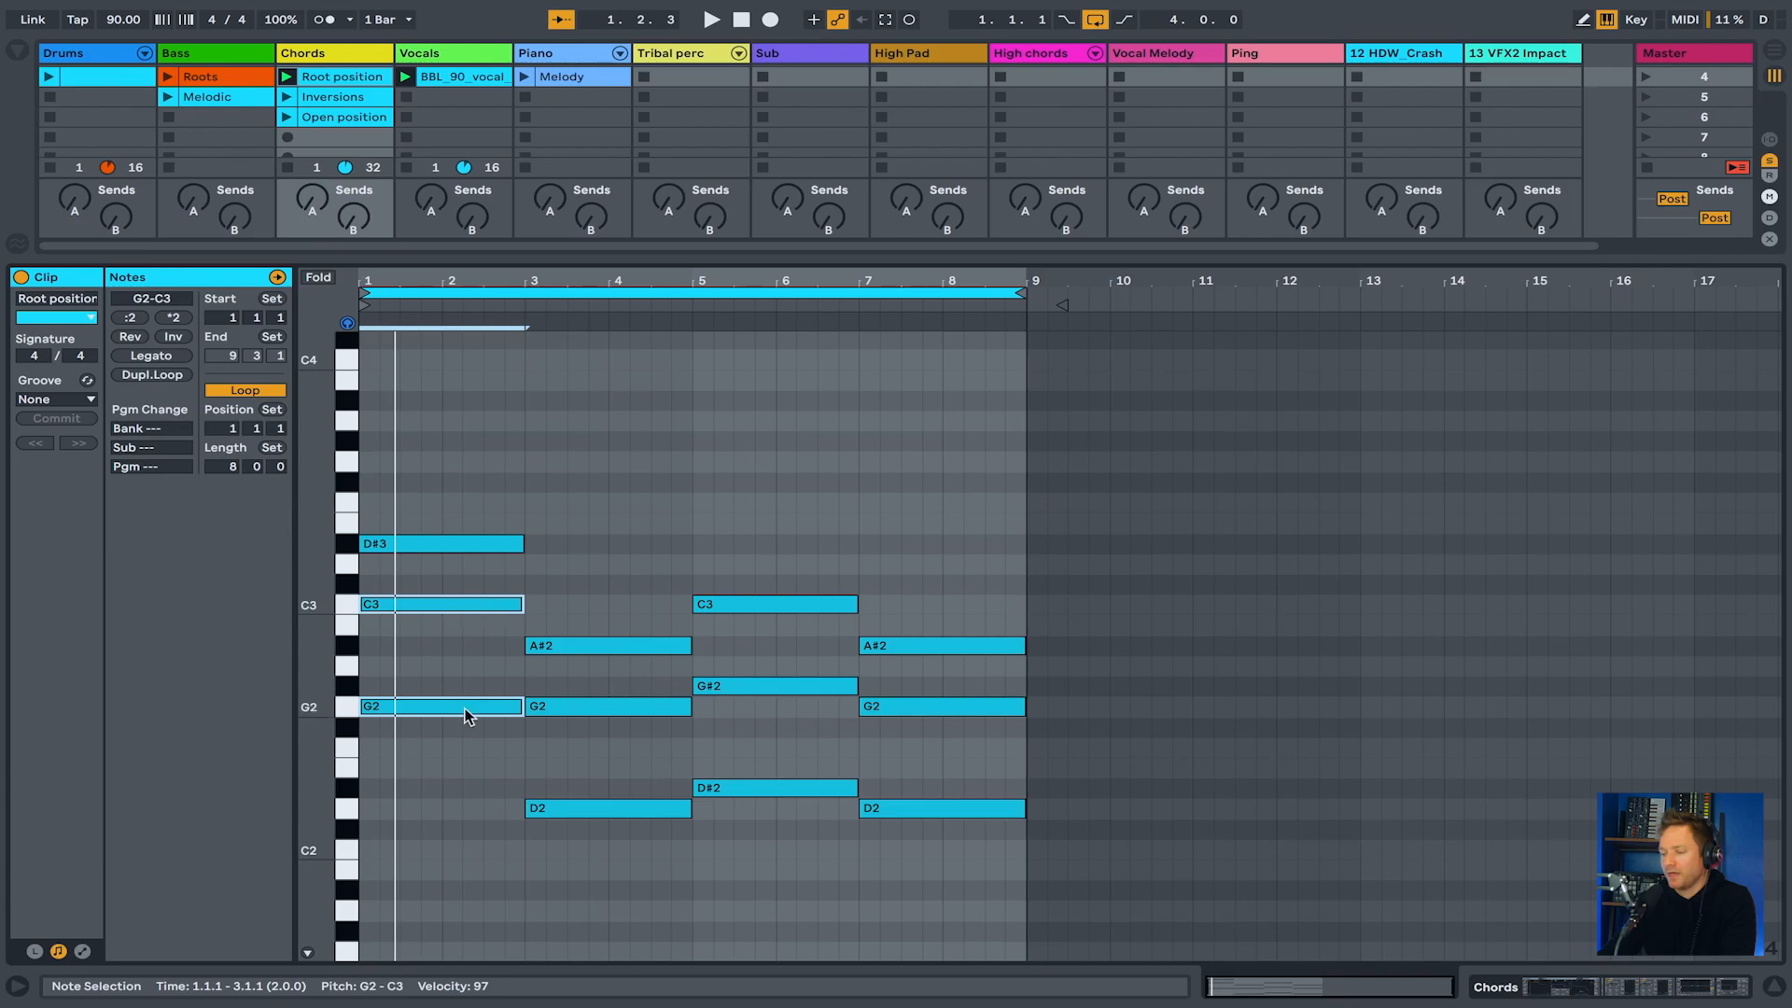
click(442, 613)
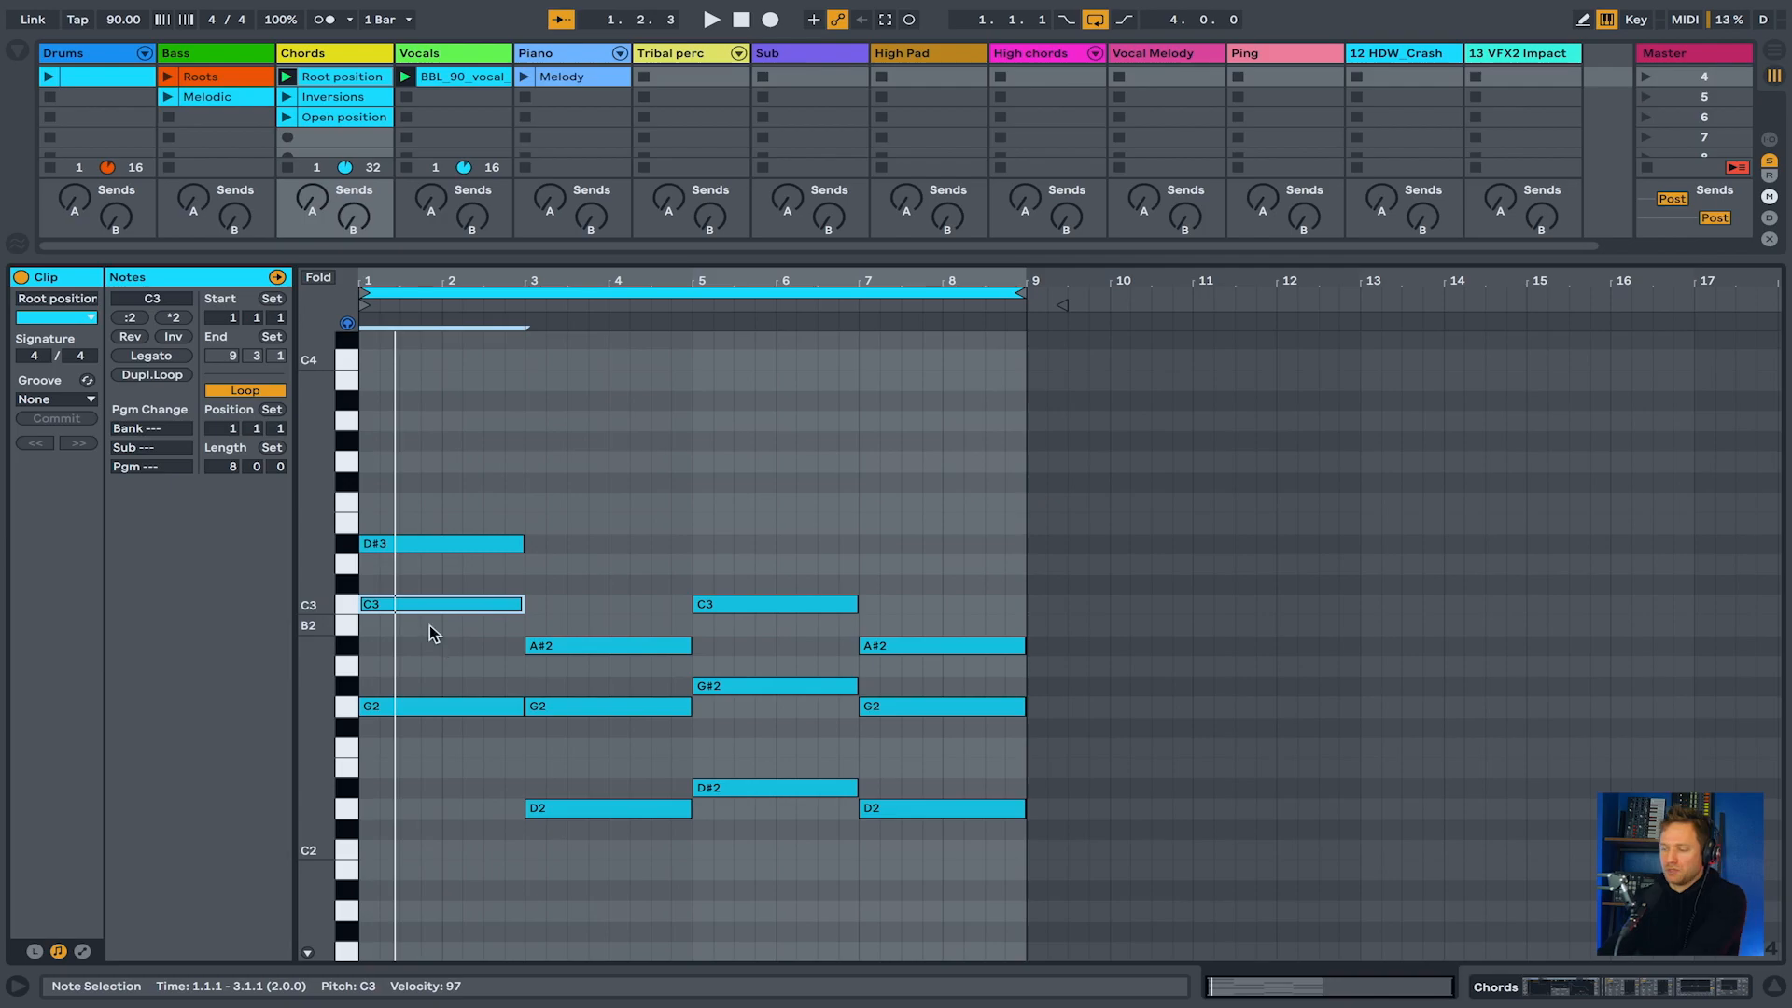
click(425, 708)
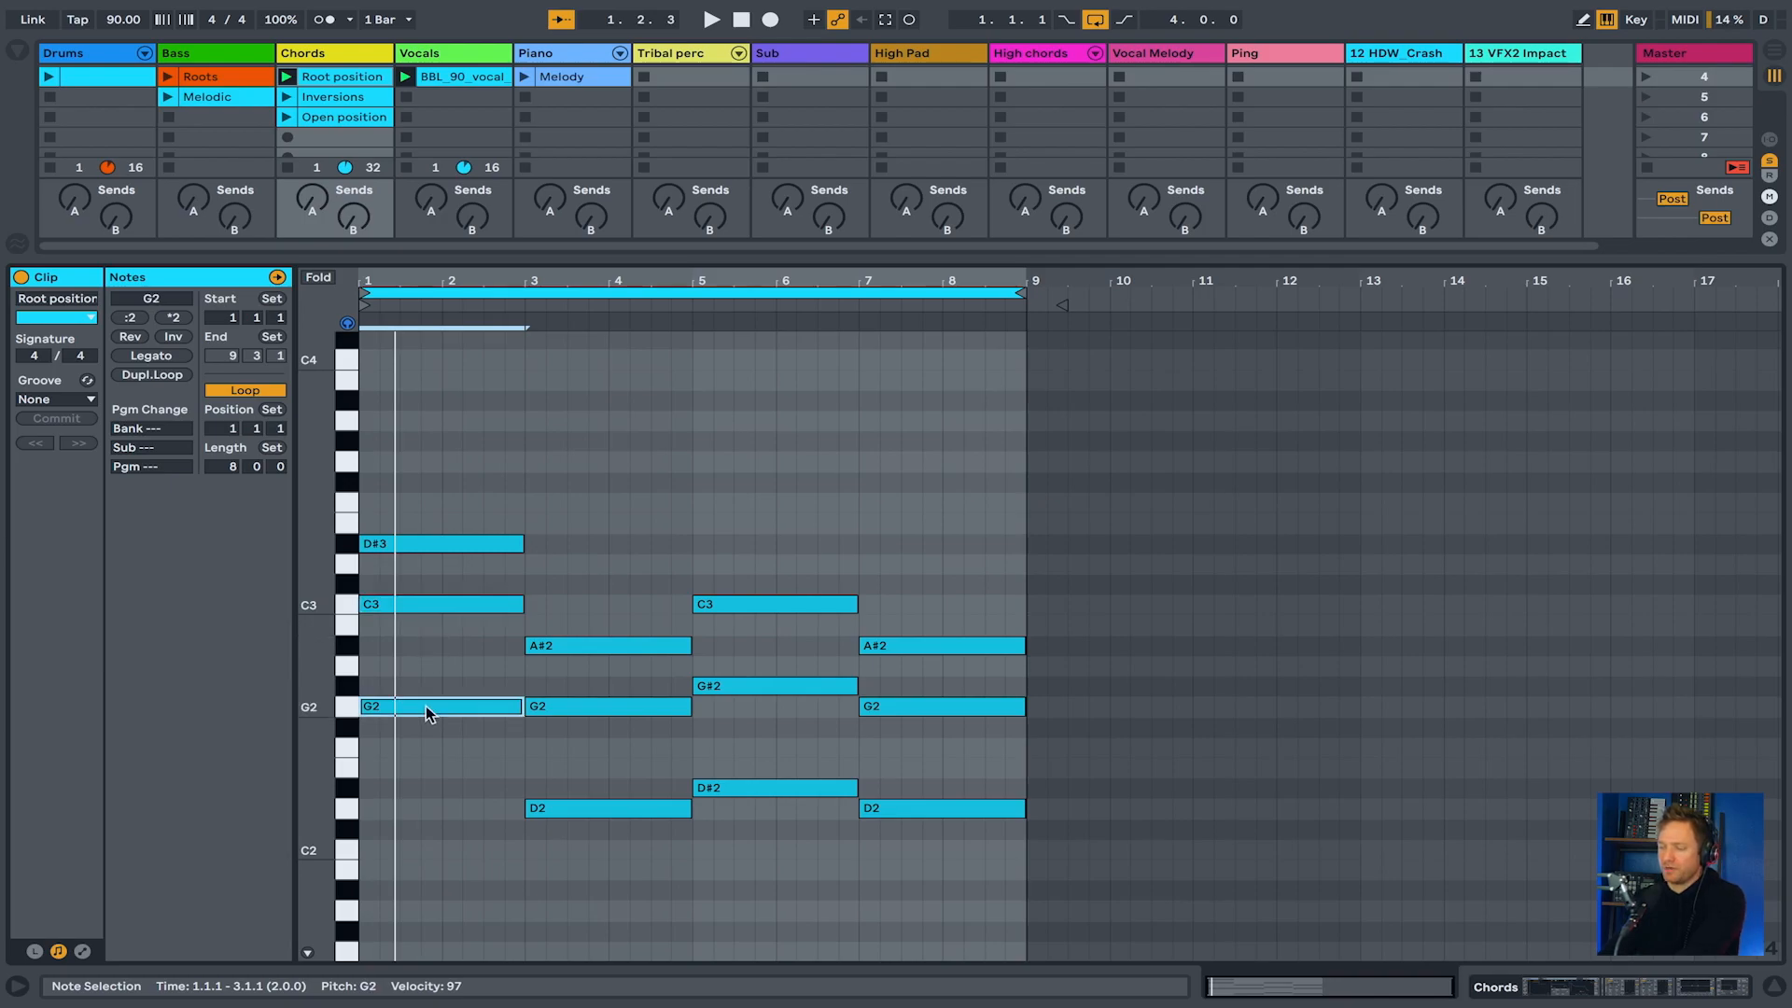
key(shift+Up)
drag(469, 681, 437, 384)
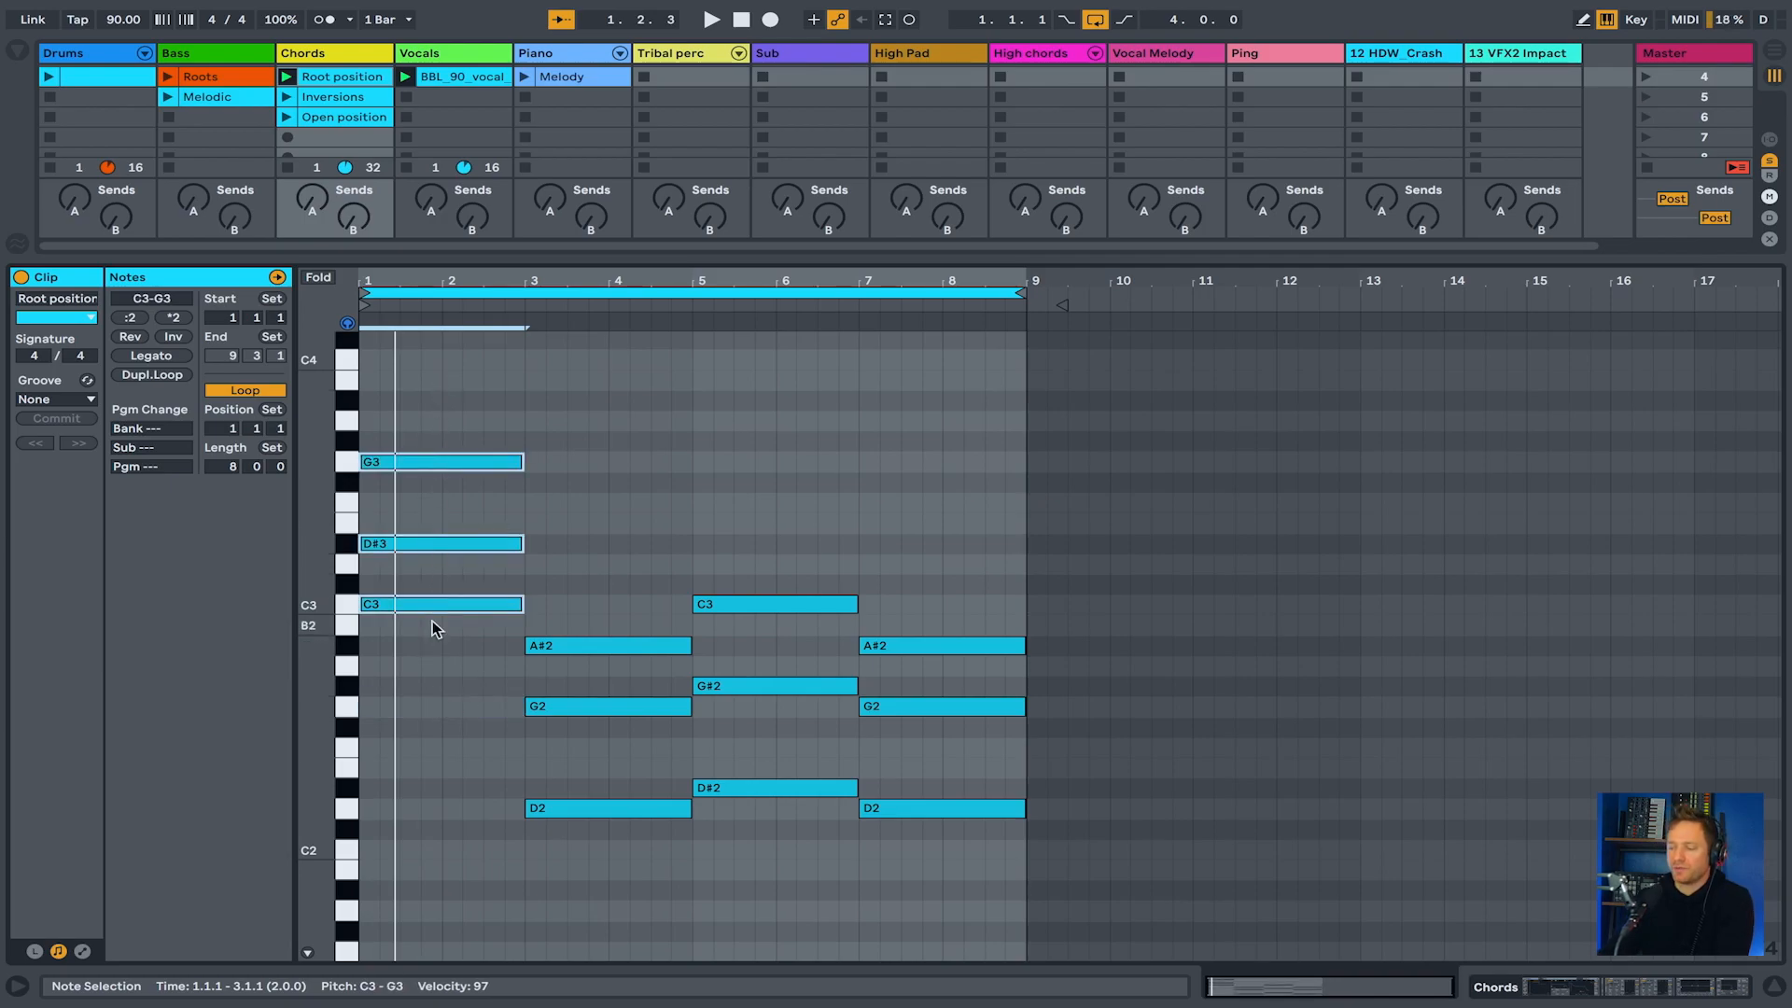
Raise the second chord's D2 note, starting at bar 3, by one octave to D3
drag(602, 835, 585, 687)
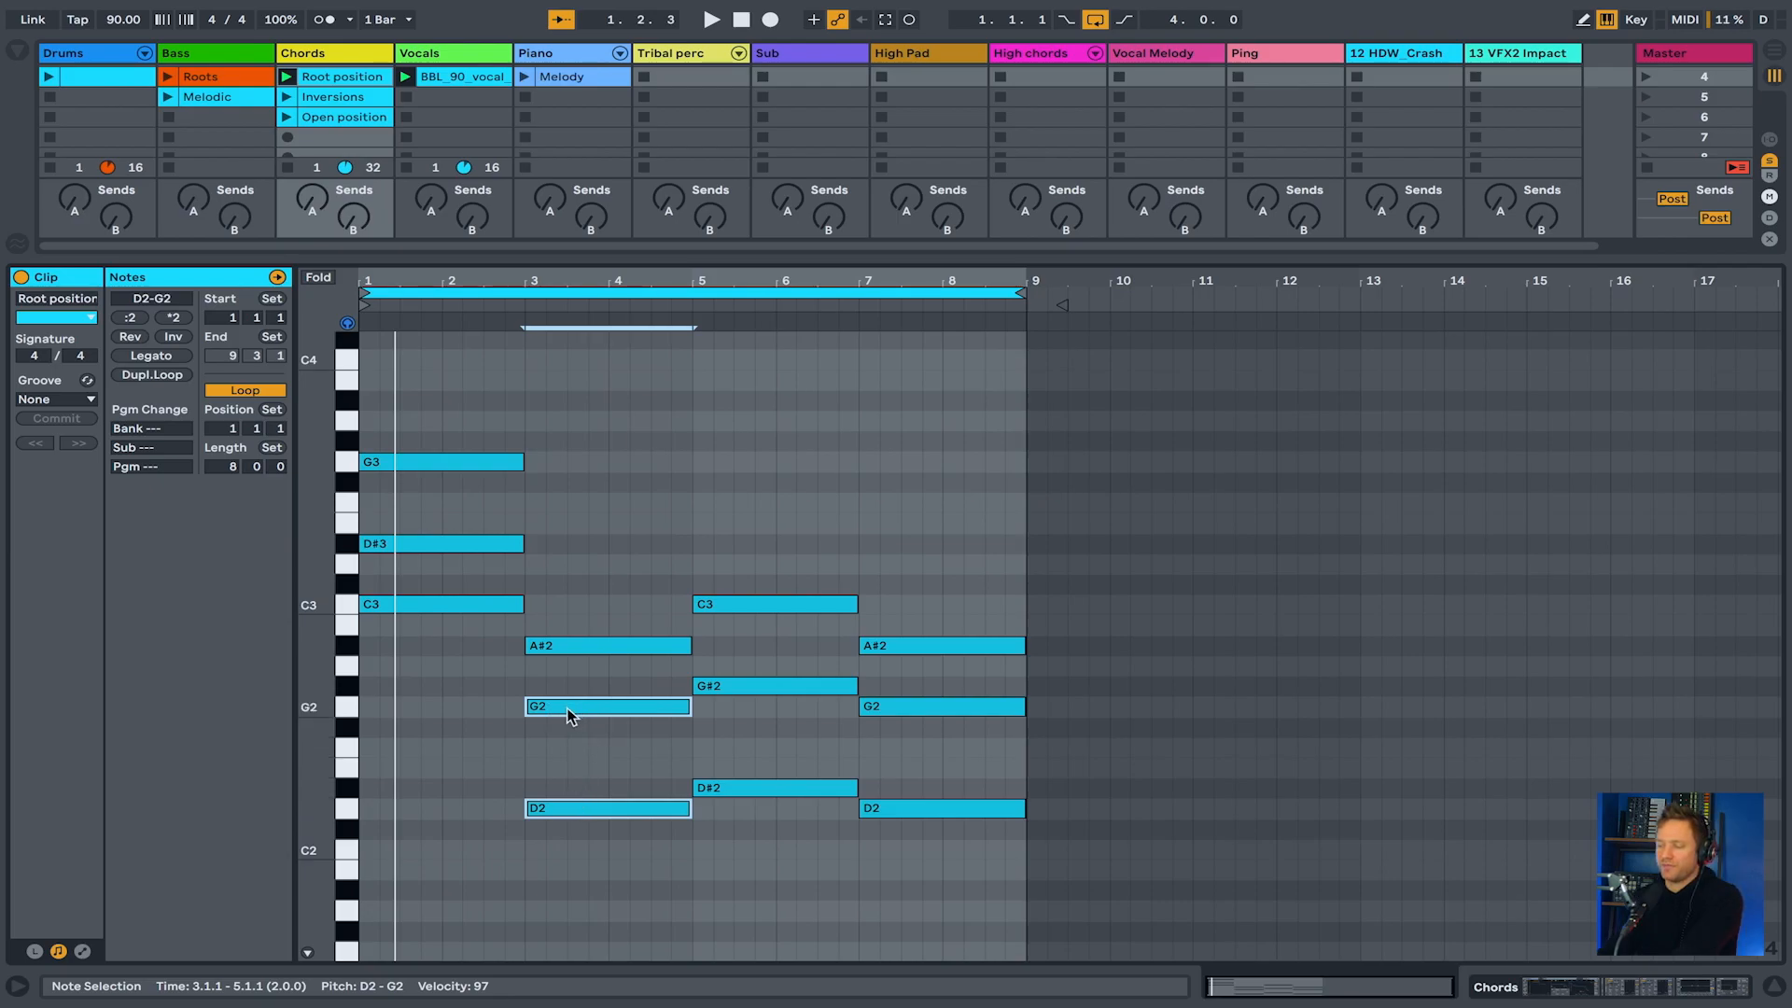
click(580, 817)
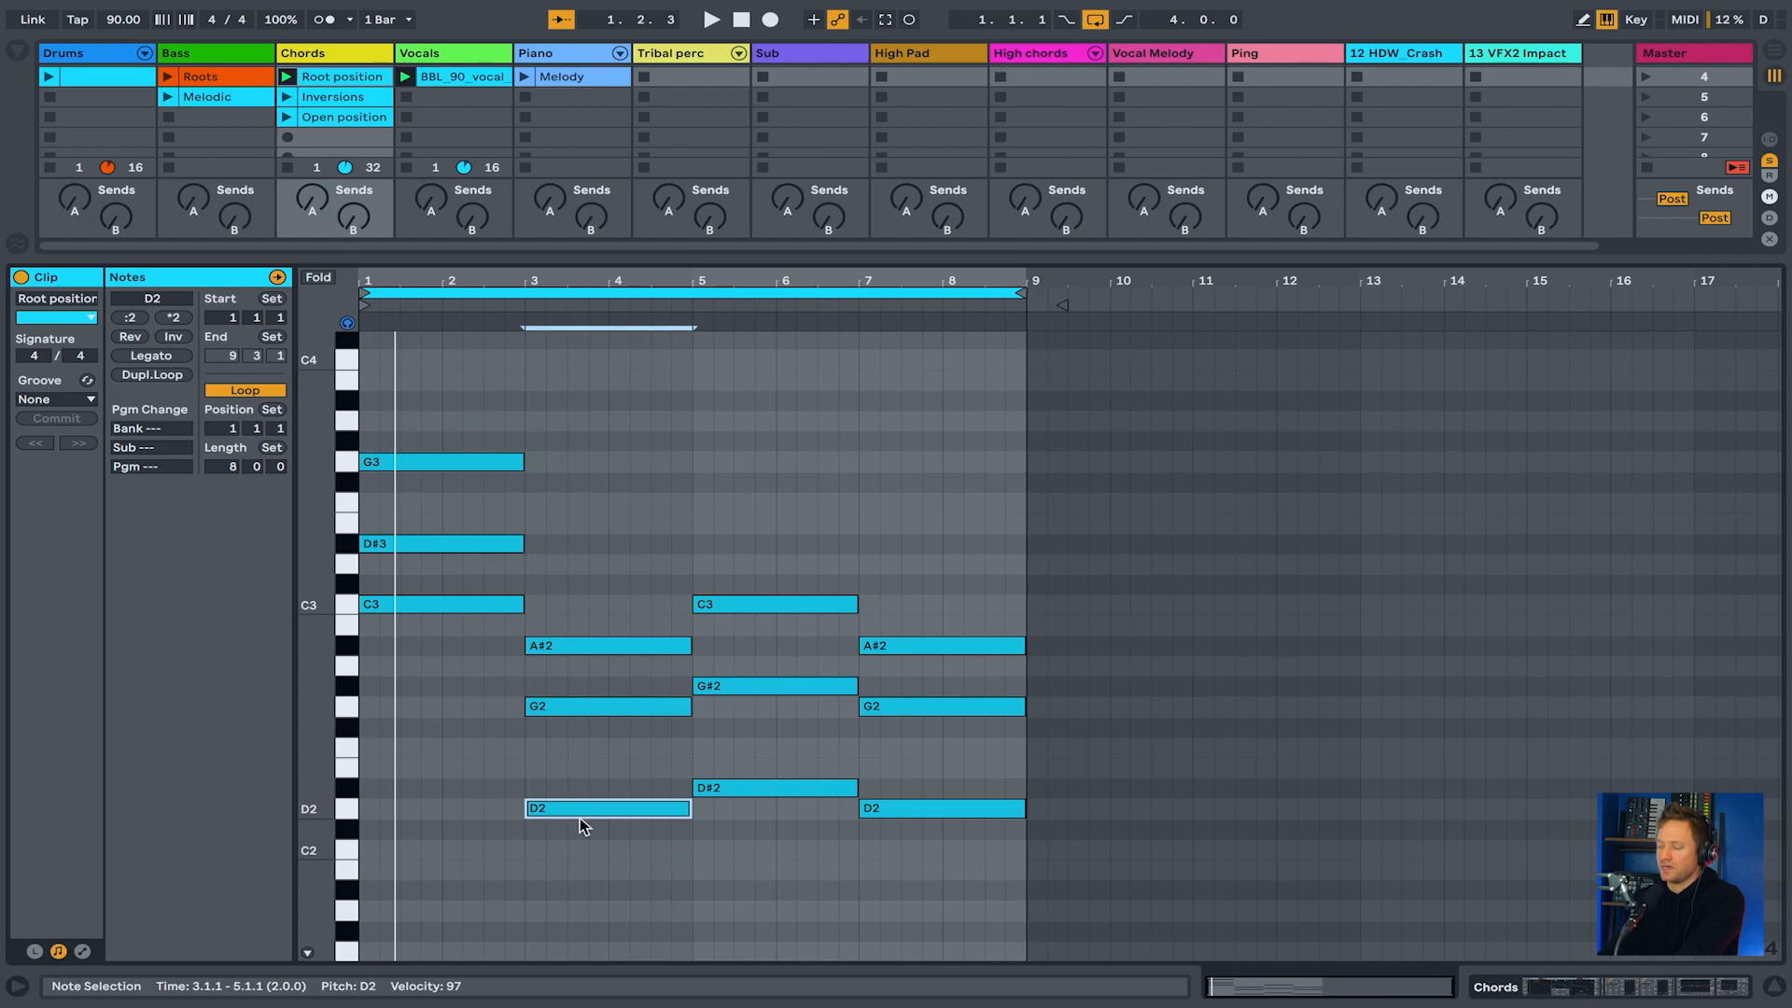
key(shift+Up)
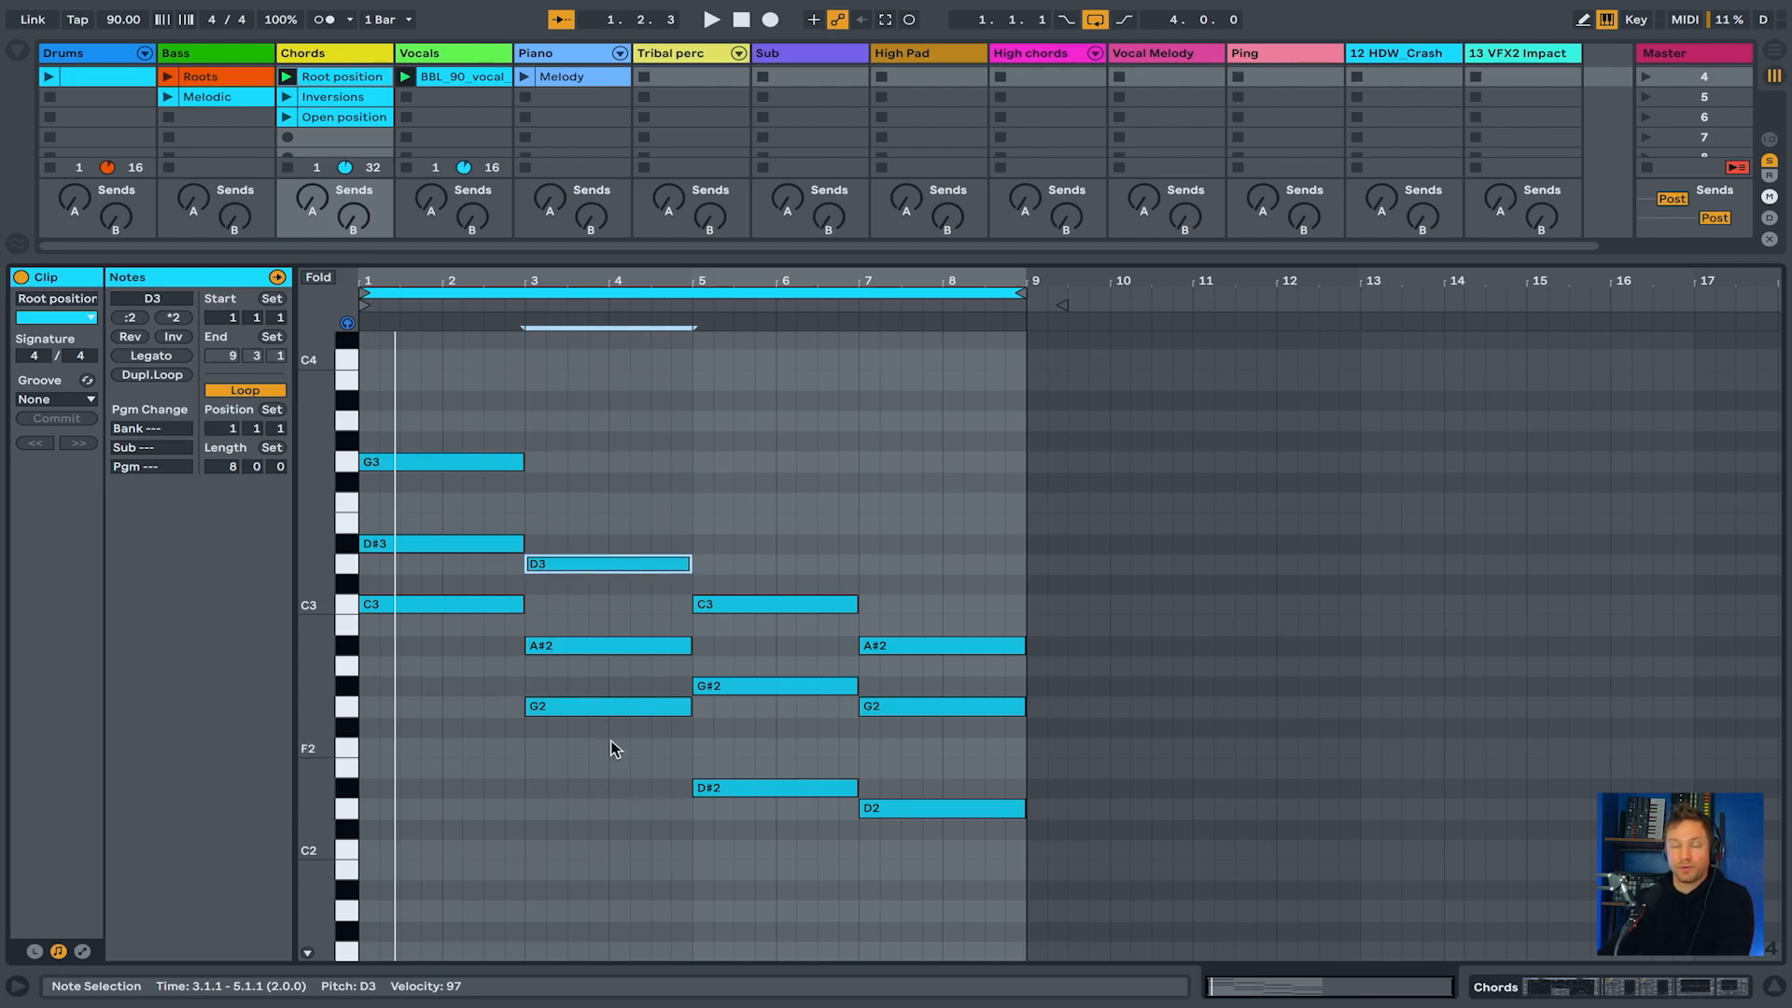
drag(610, 741, 599, 525)
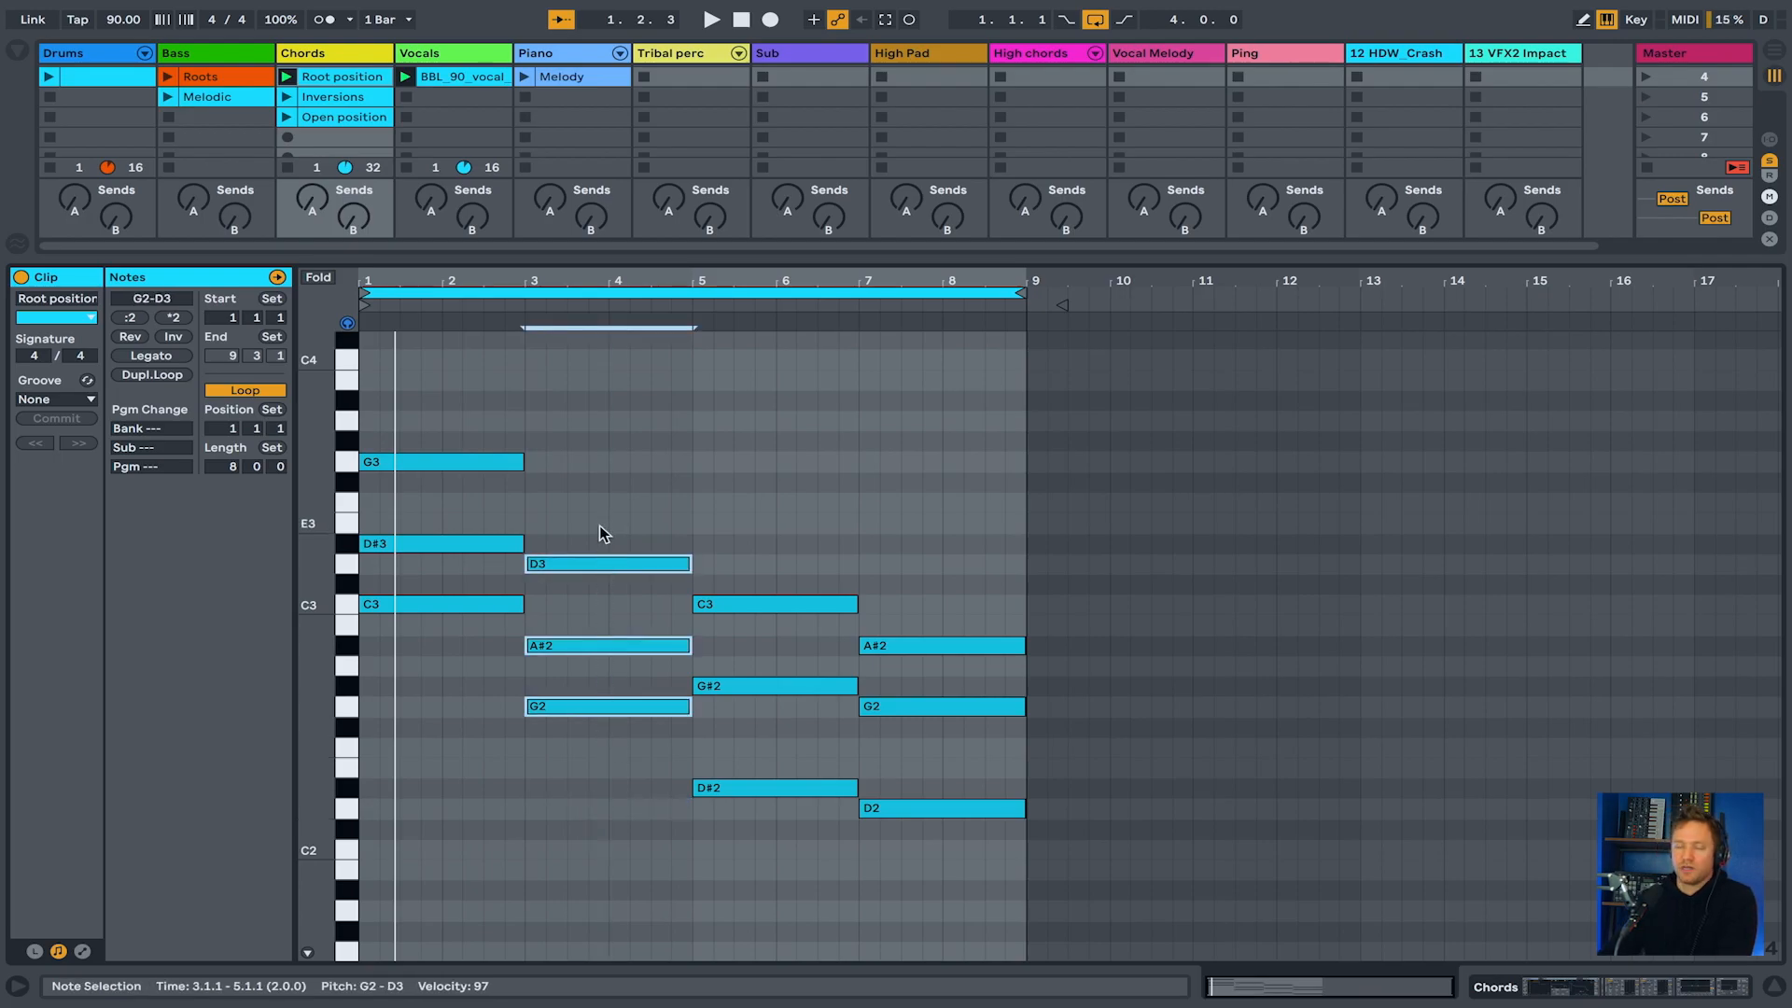
Raise the fourth chord's D2 note, starting at bar 7, by one octave to D3 and play the progression
drag(735, 823, 736, 575)
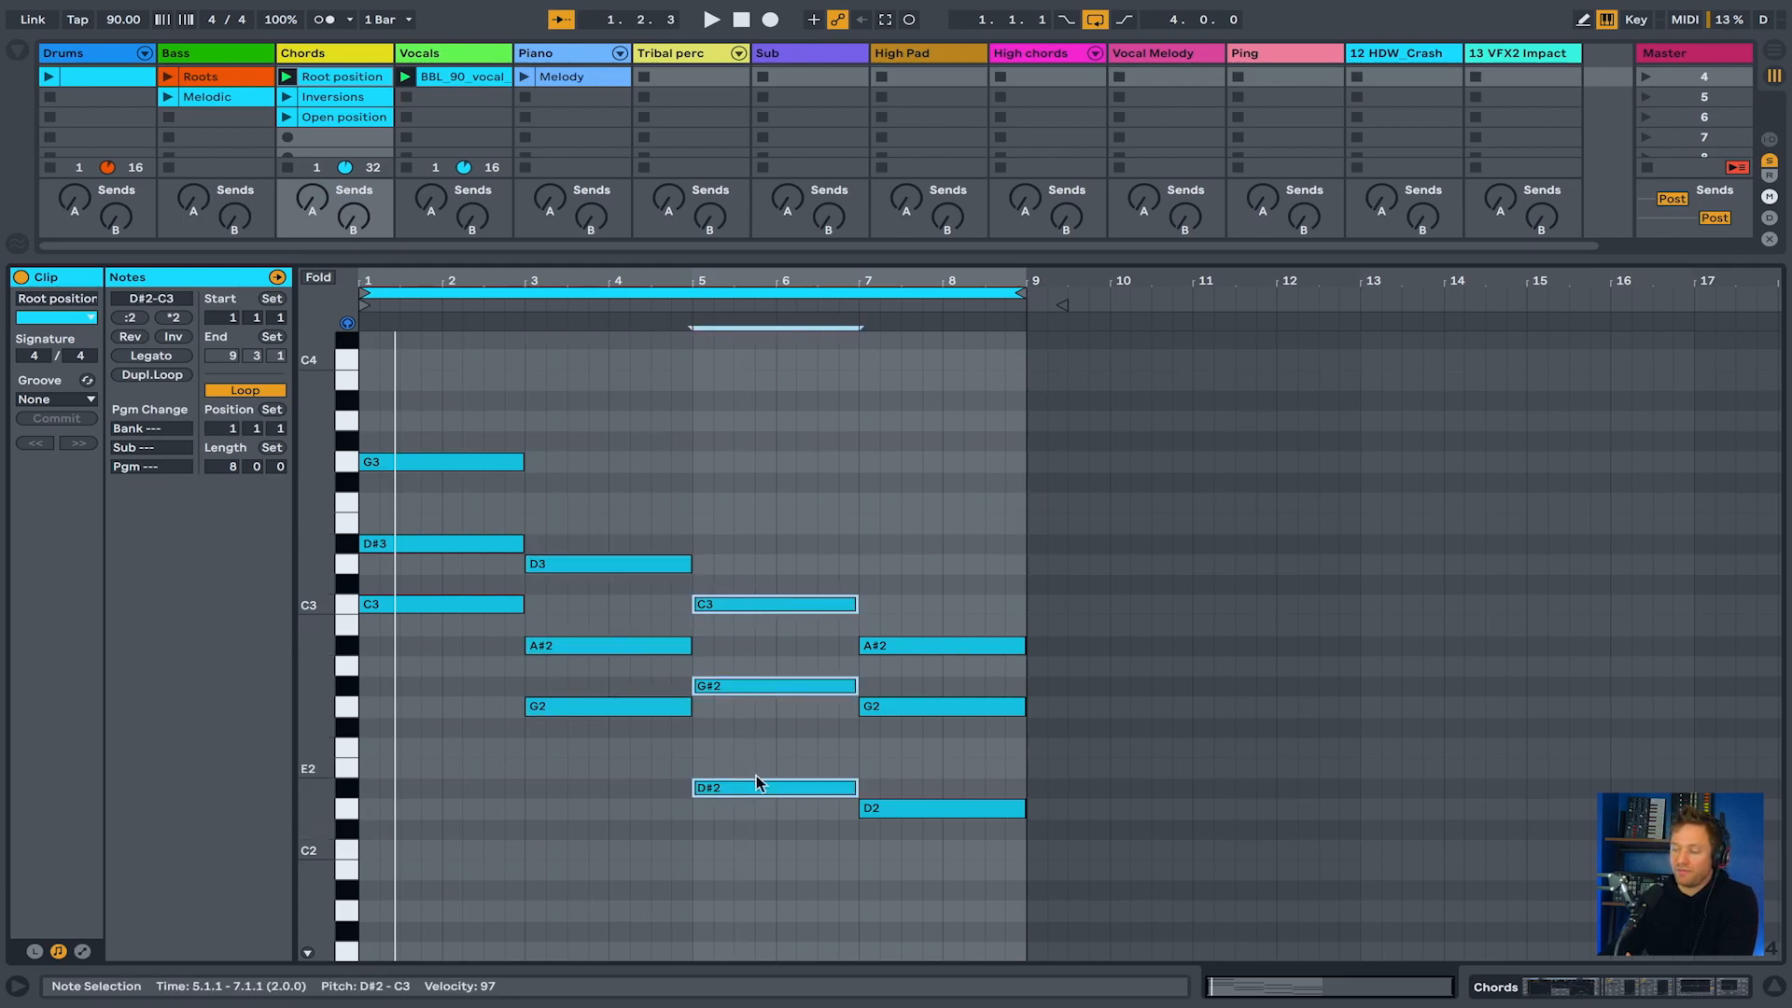
drag(753, 825, 754, 646)
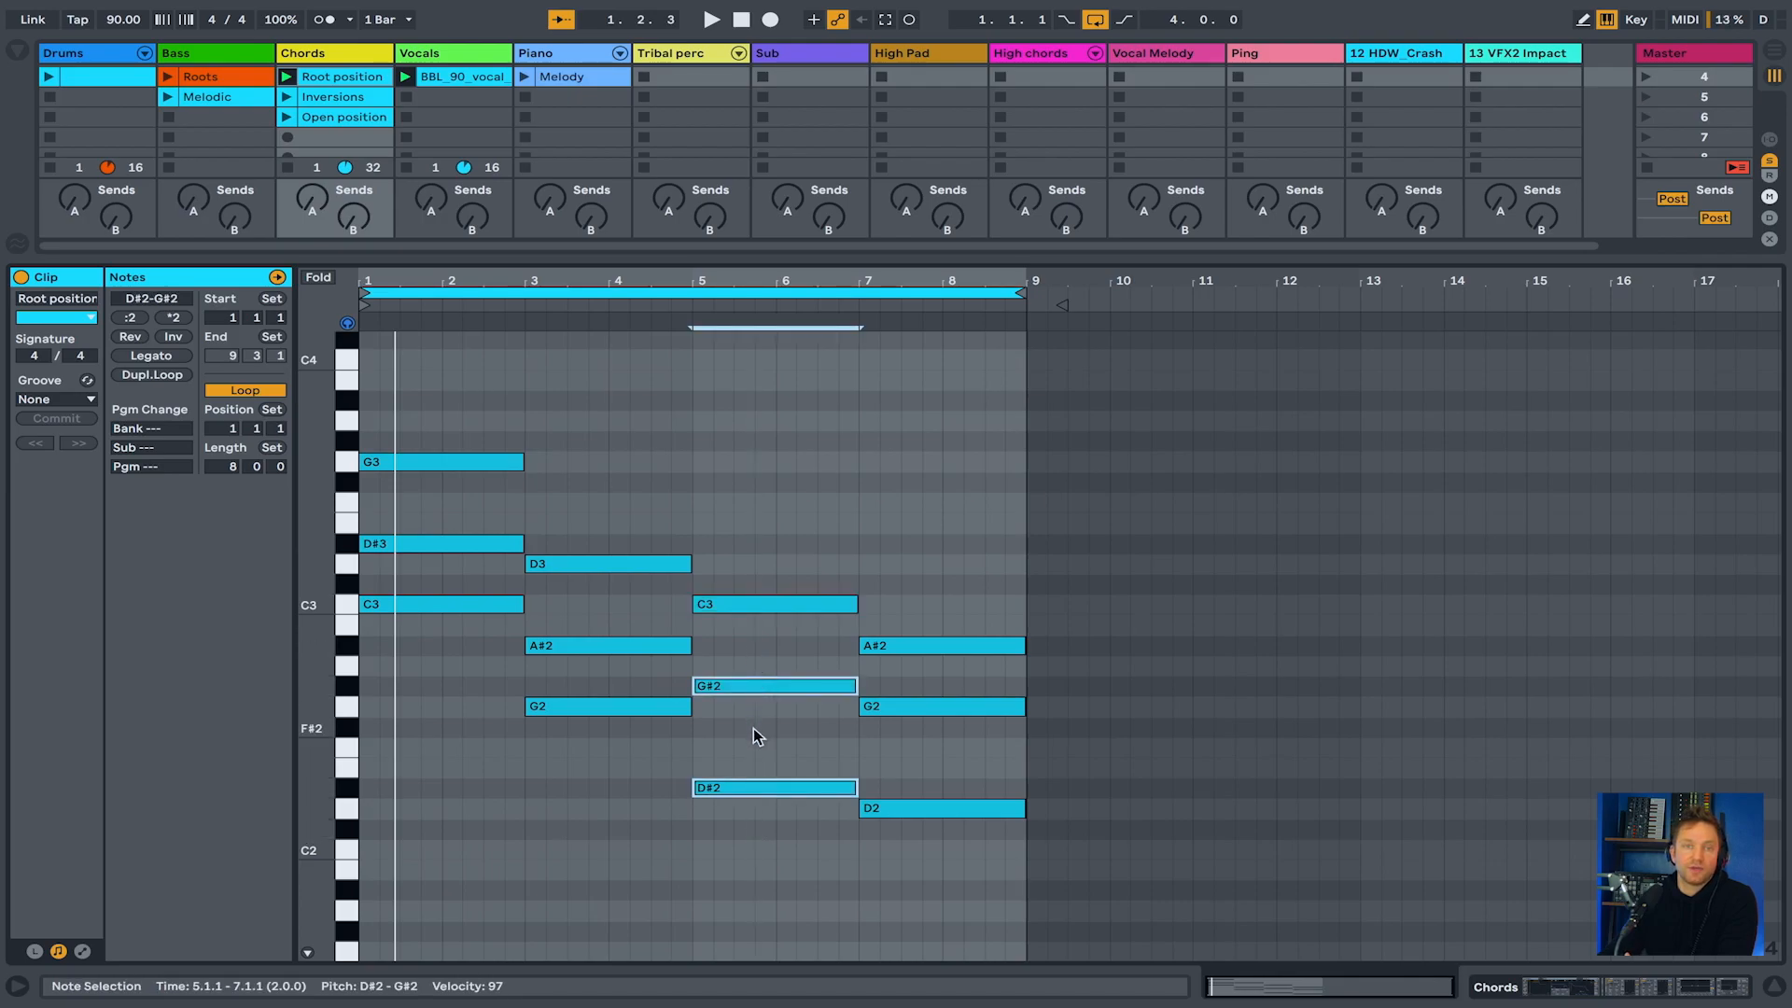
drag(902, 825, 900, 588)
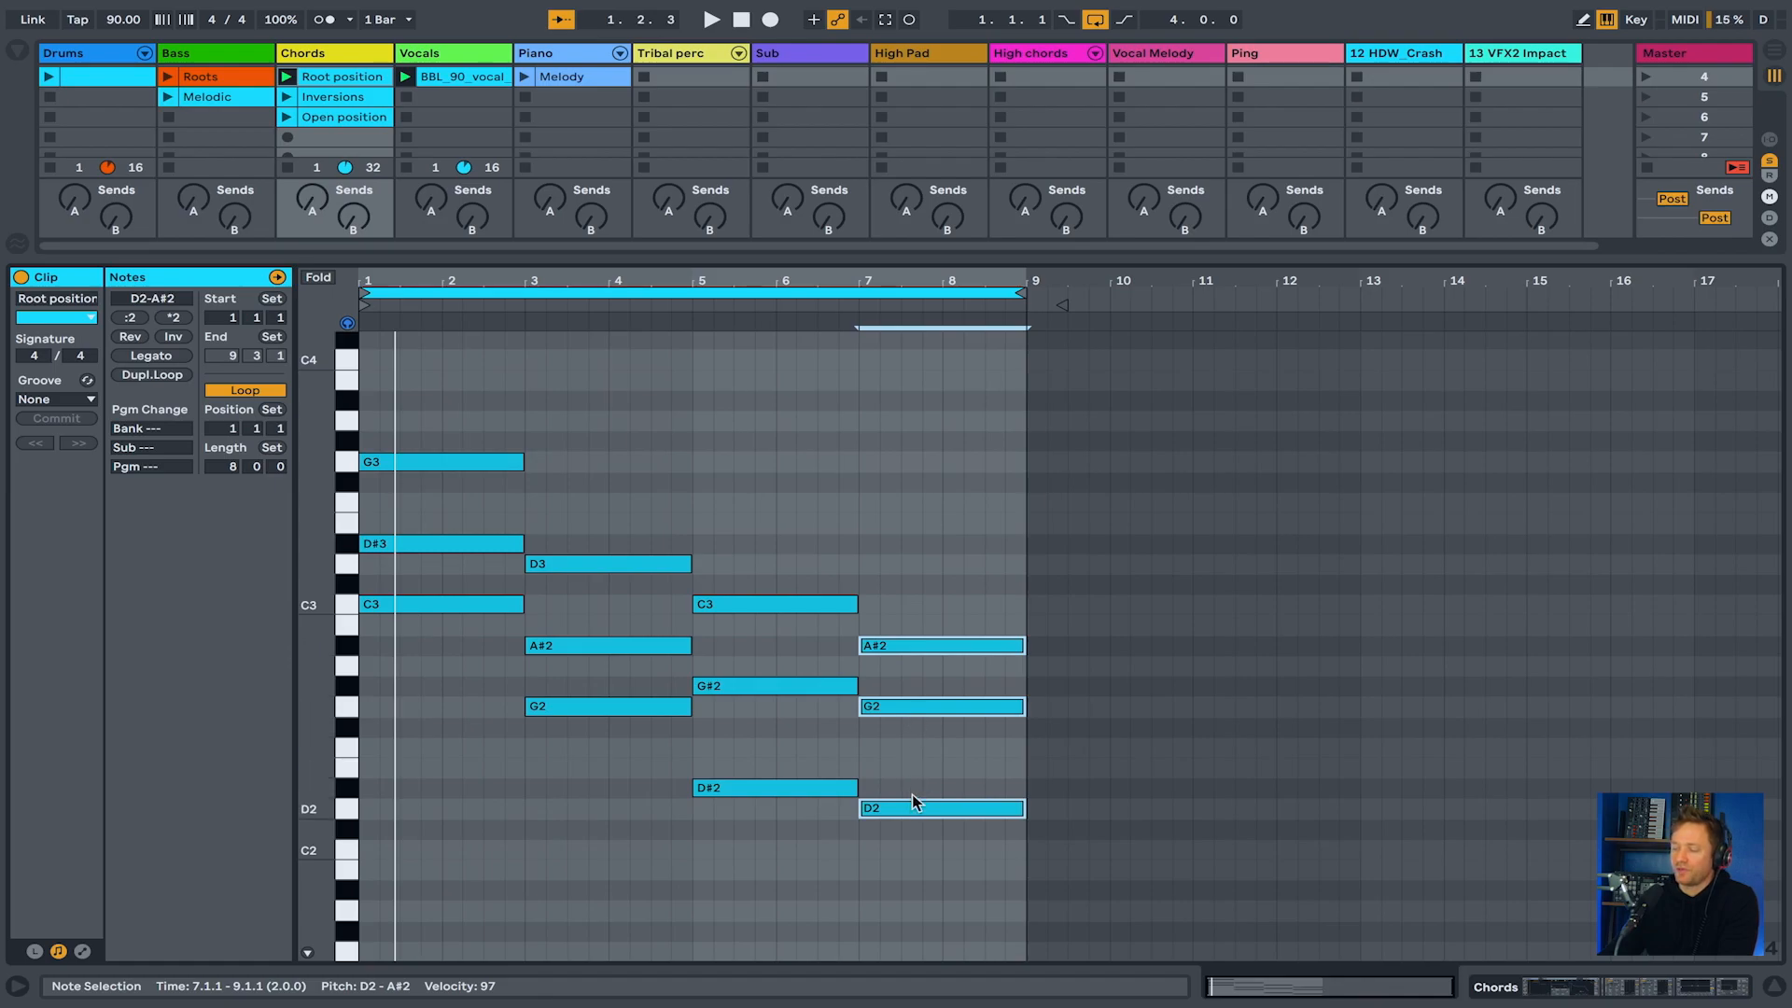
click(896, 707)
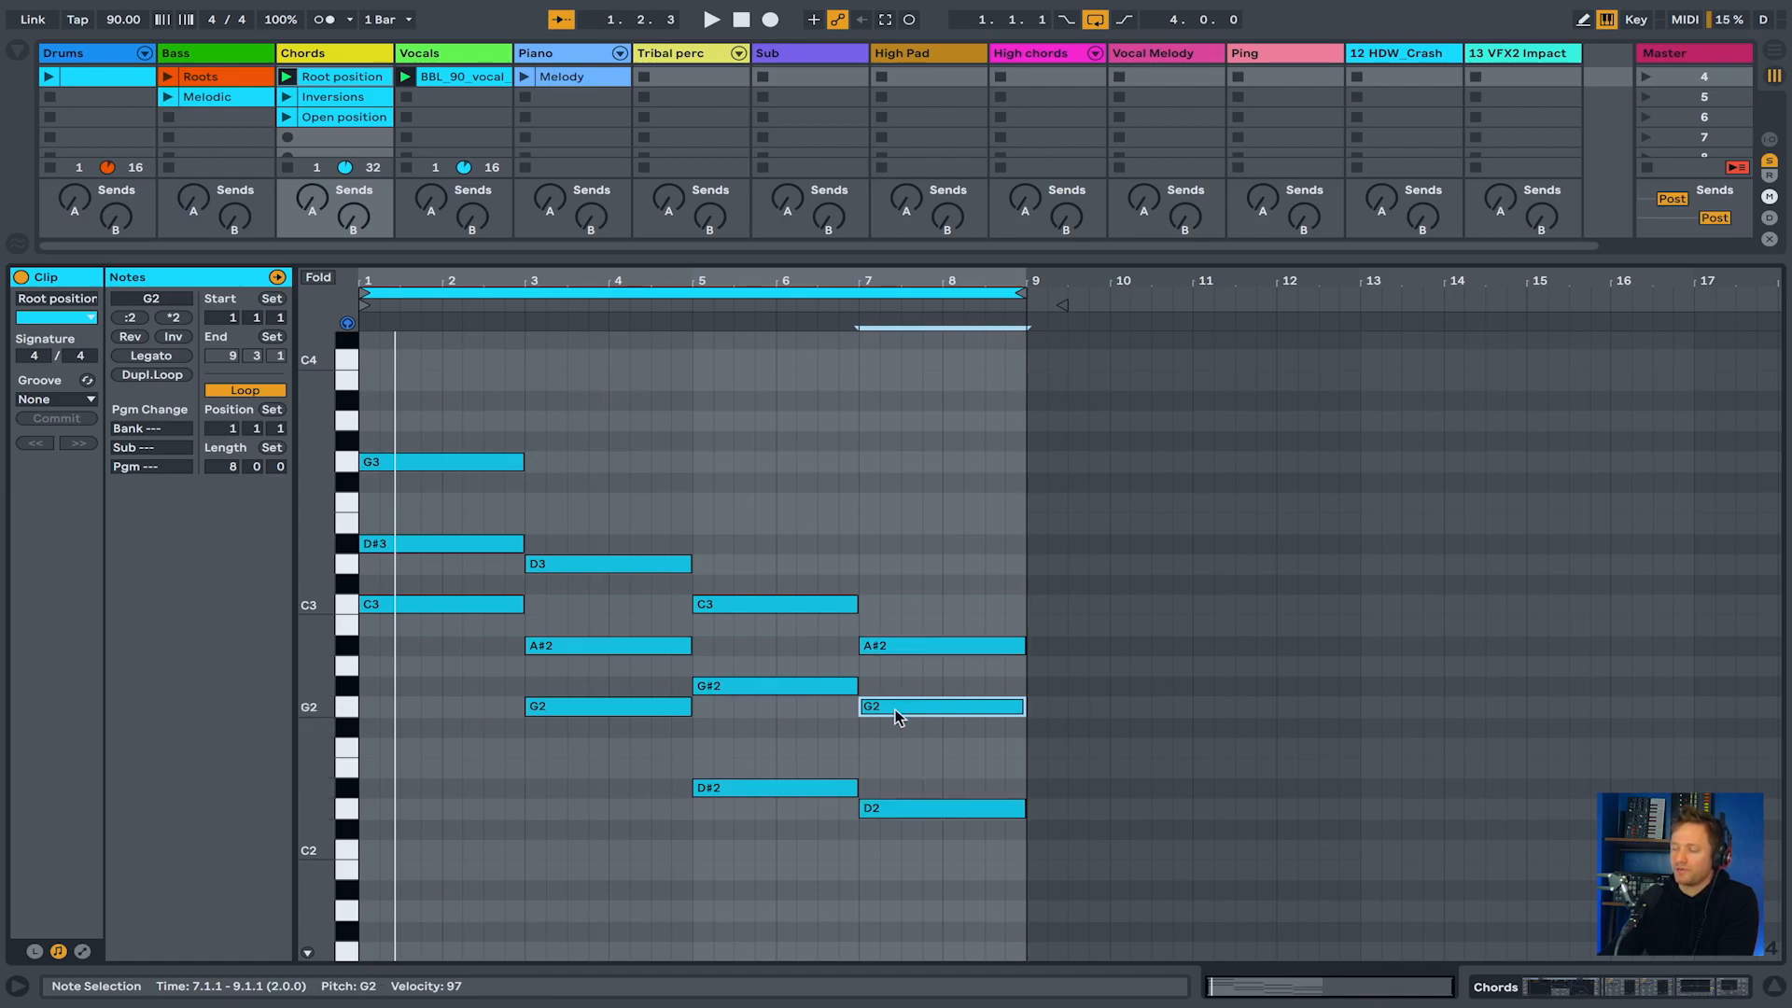
click(896, 810)
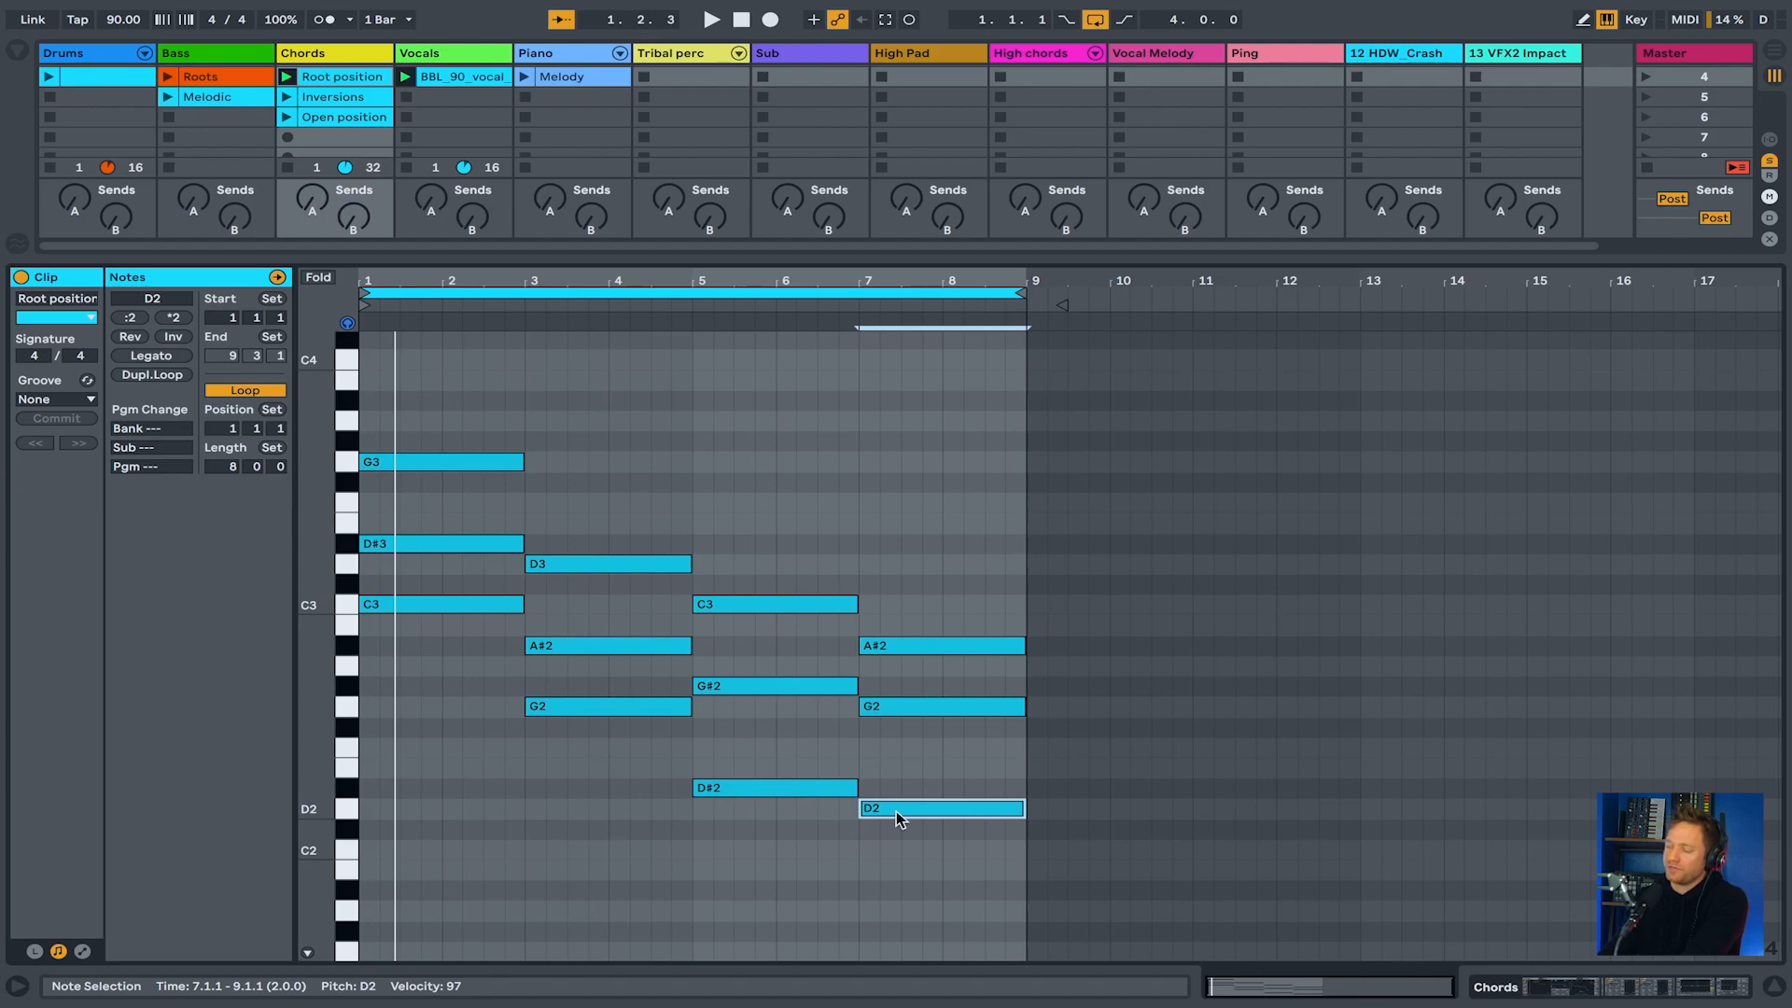
key(shift+Up)
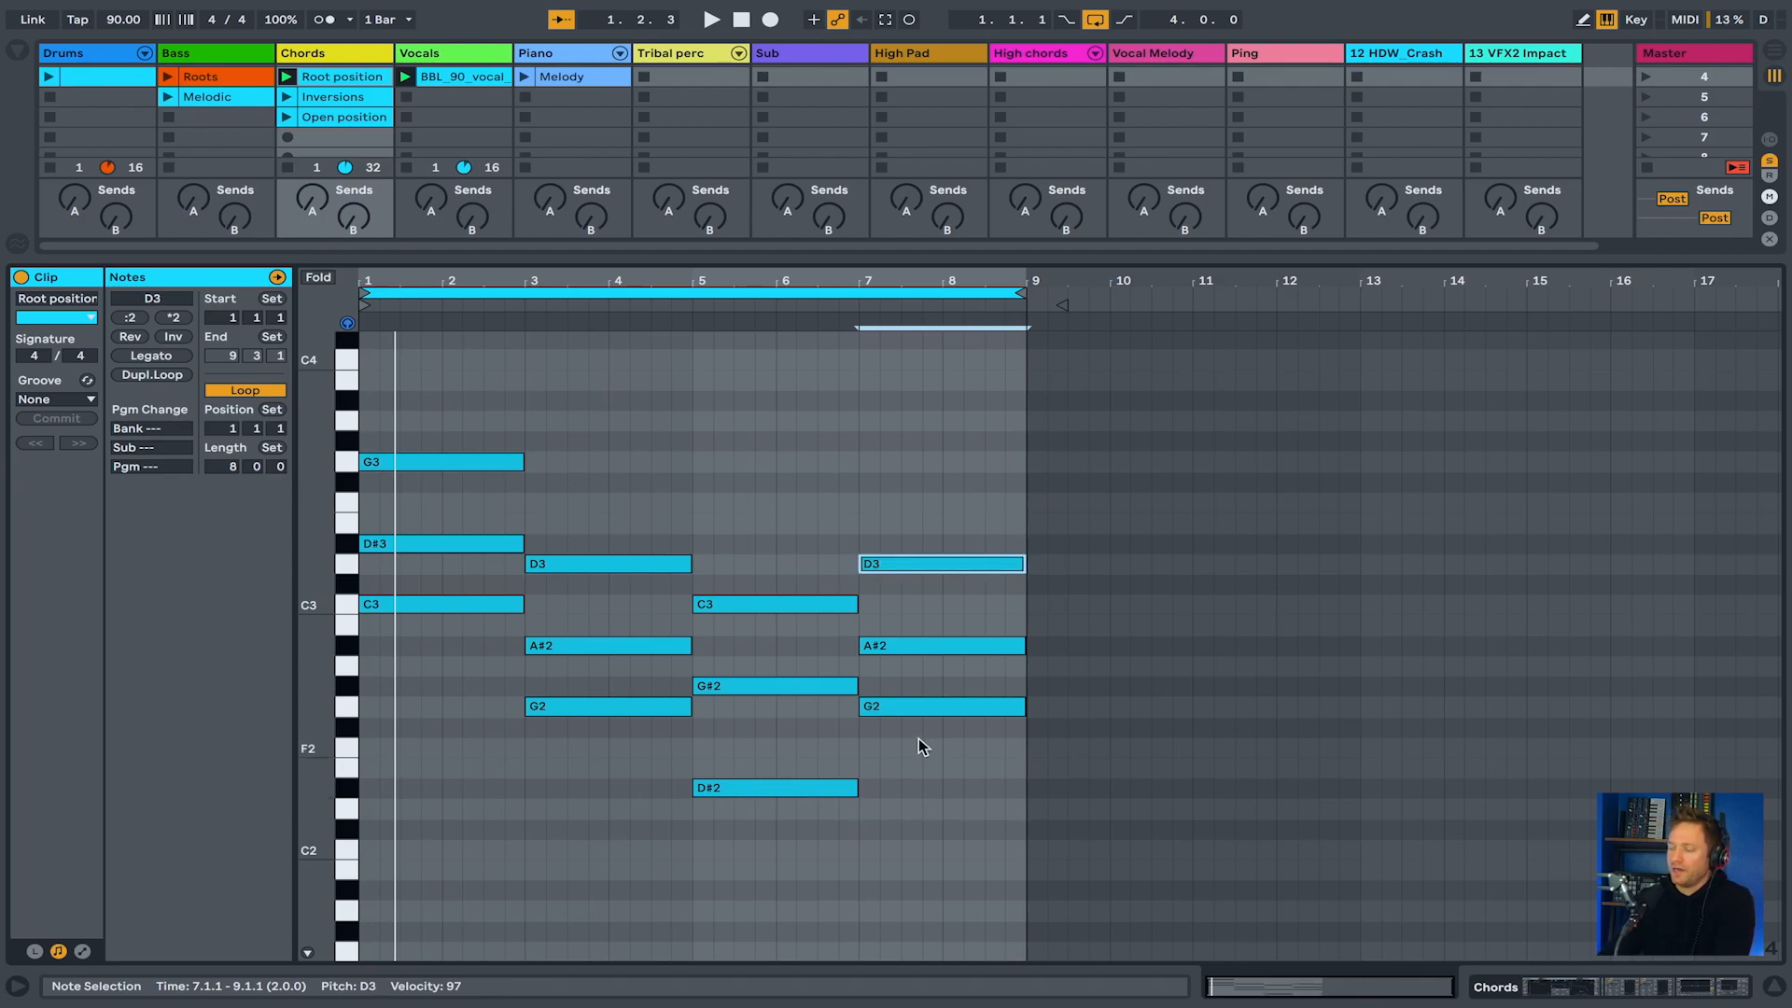
drag(918, 738, 889, 458)
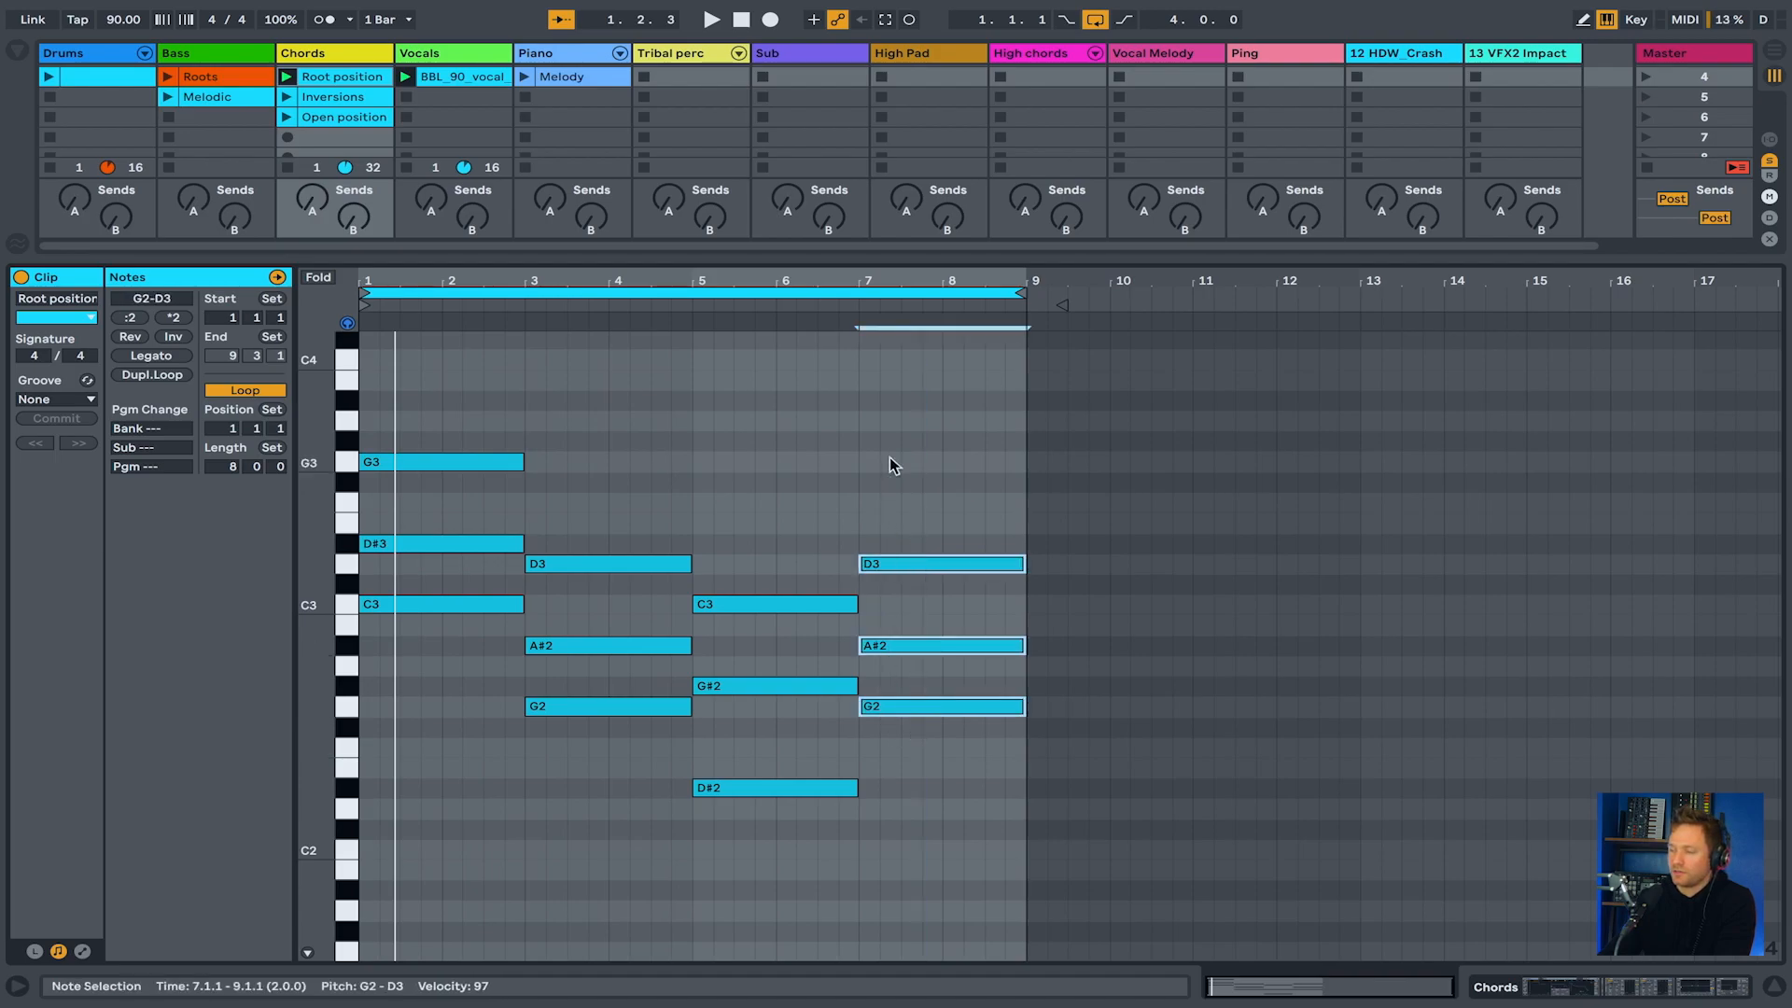
key(space)
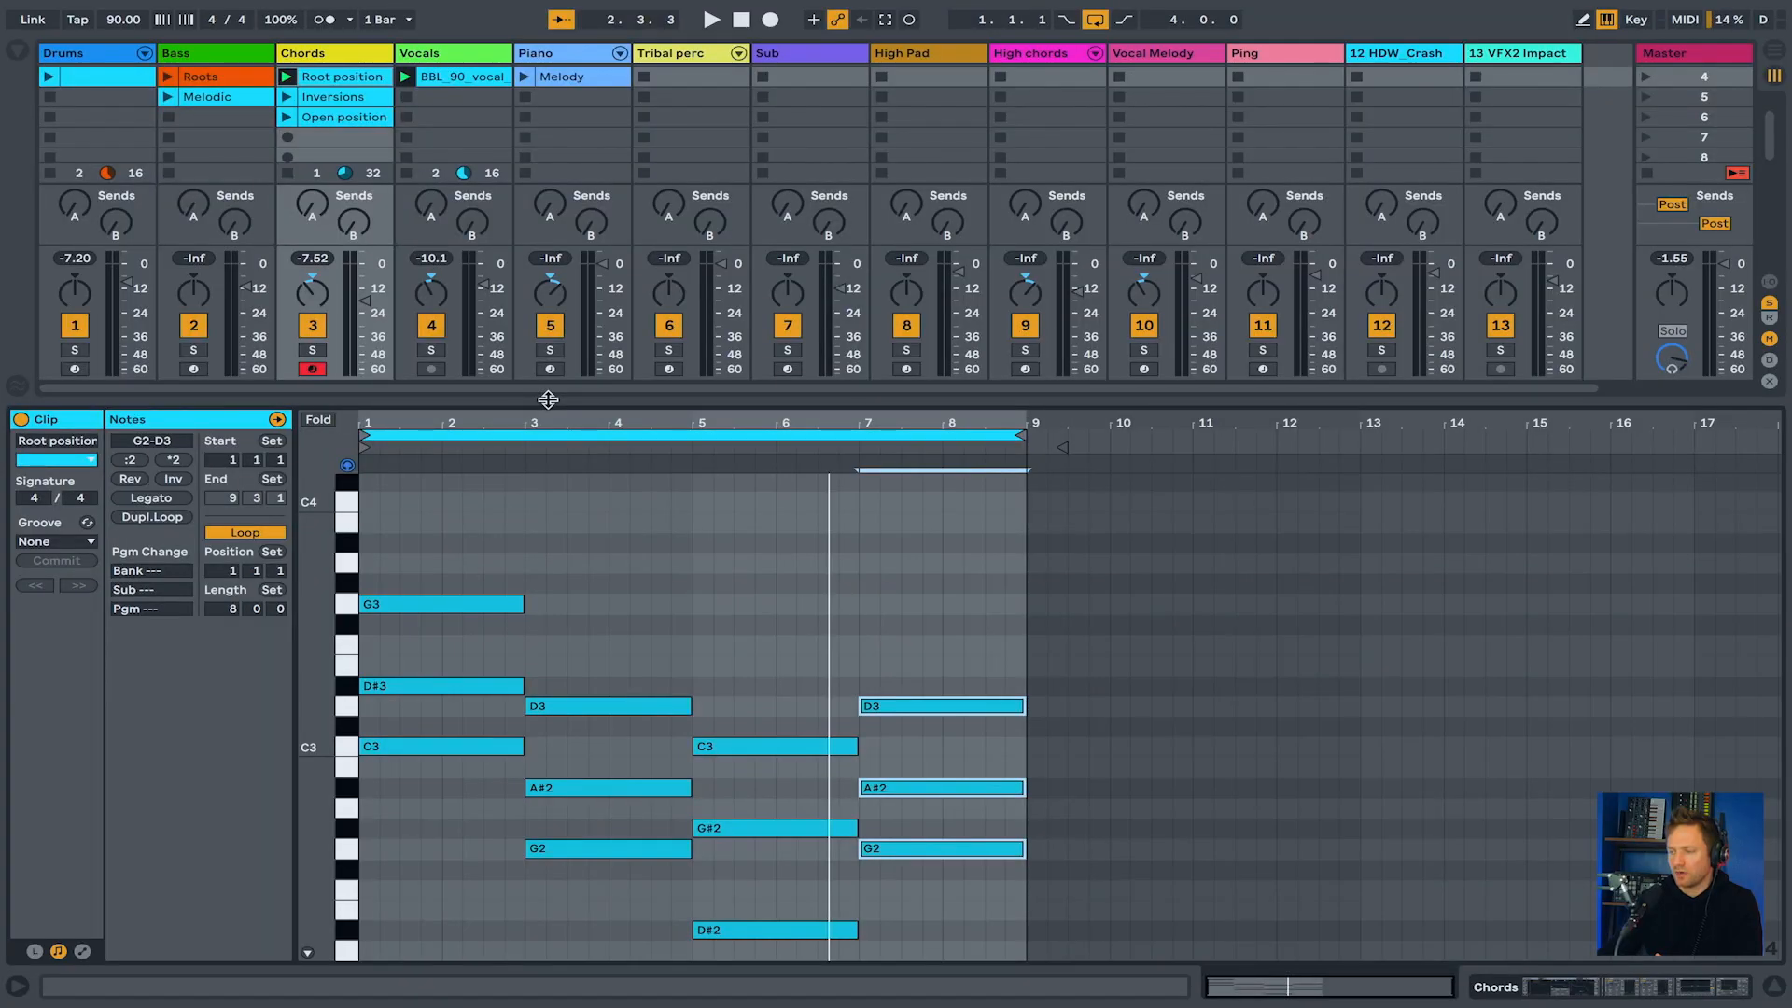
Copy the Root position chord clip into the empty Bass track slot in scene 6
click(348, 84)
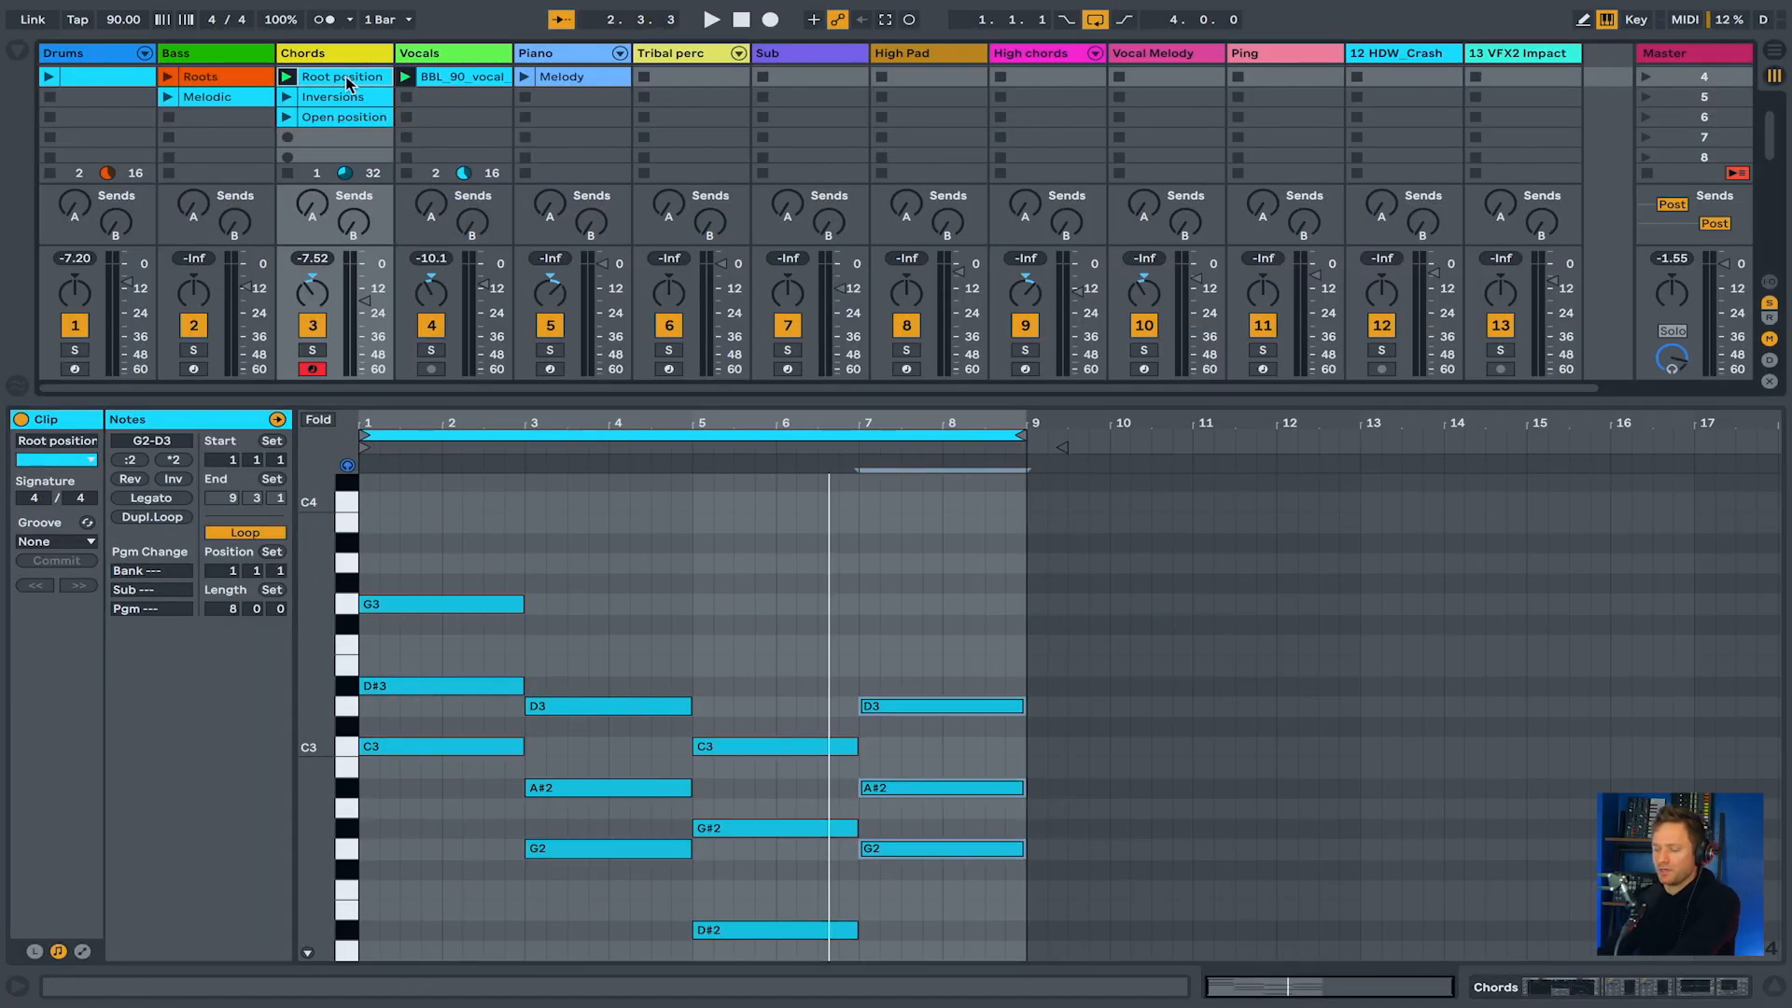
click(207, 117)
key(super+v)
drag(467, 401, 467, 310)
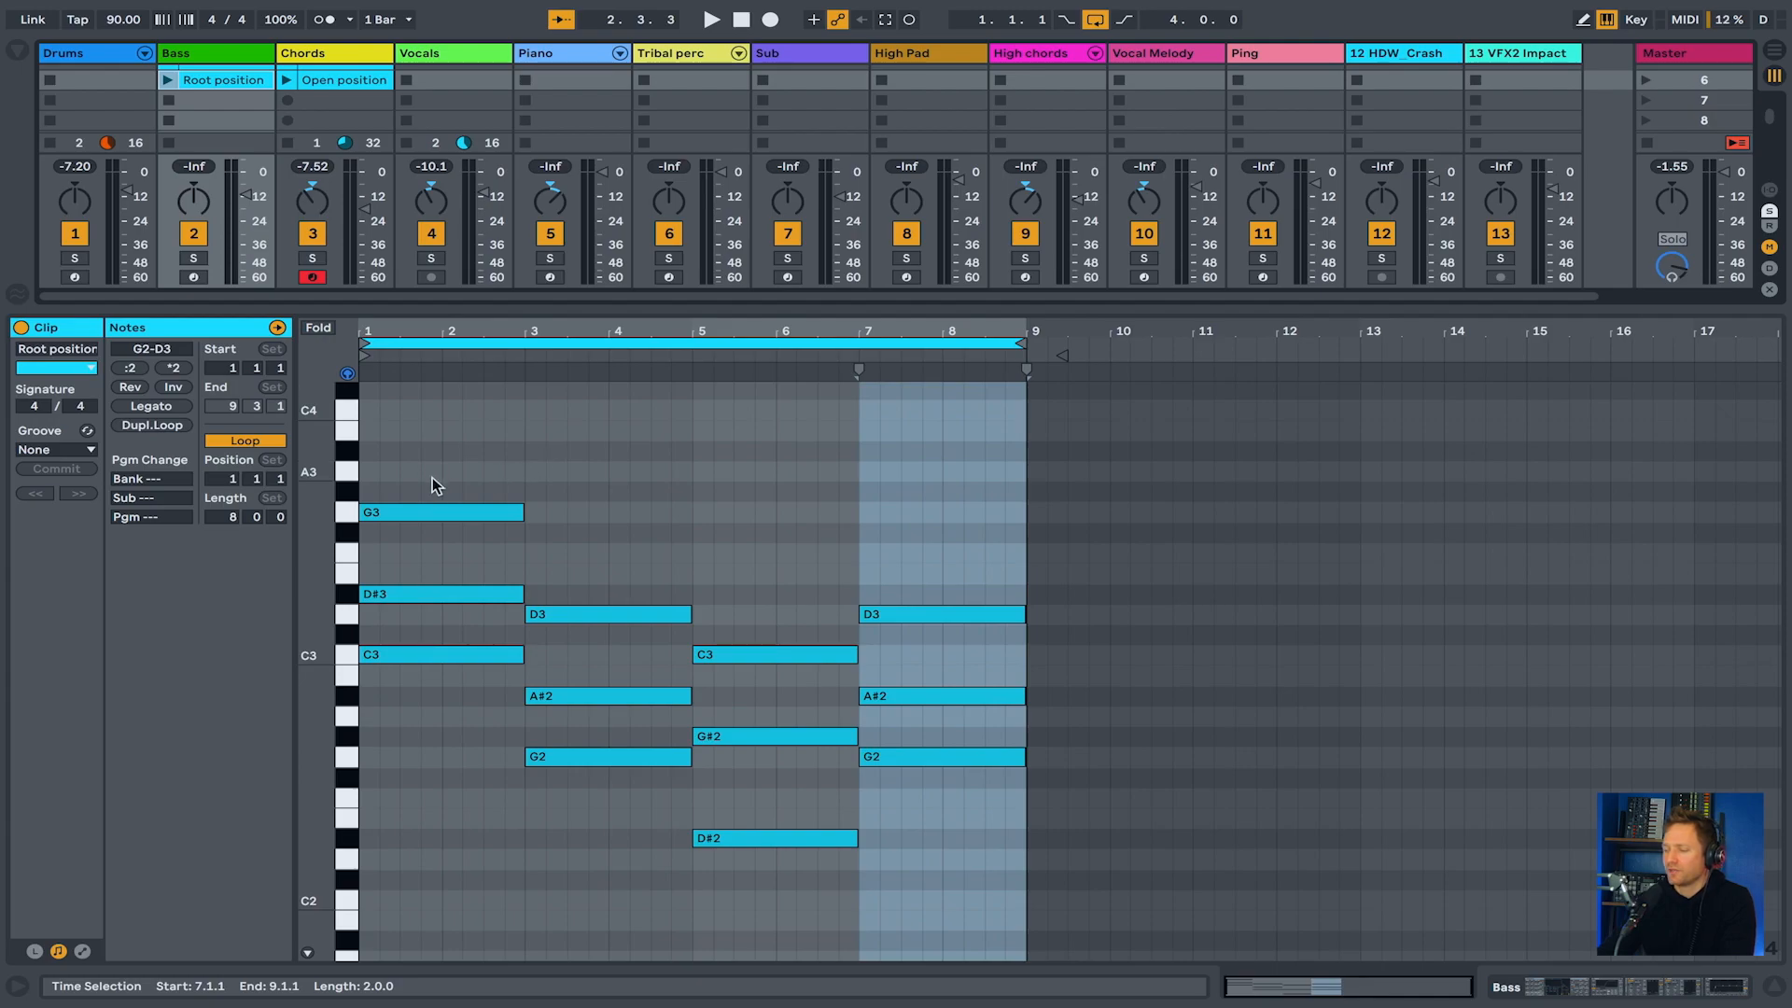
Delete the upper two notes of every chord in the Bass clip, keeping only C3, G2, D#2 and G2
drag(433, 478, 429, 635)
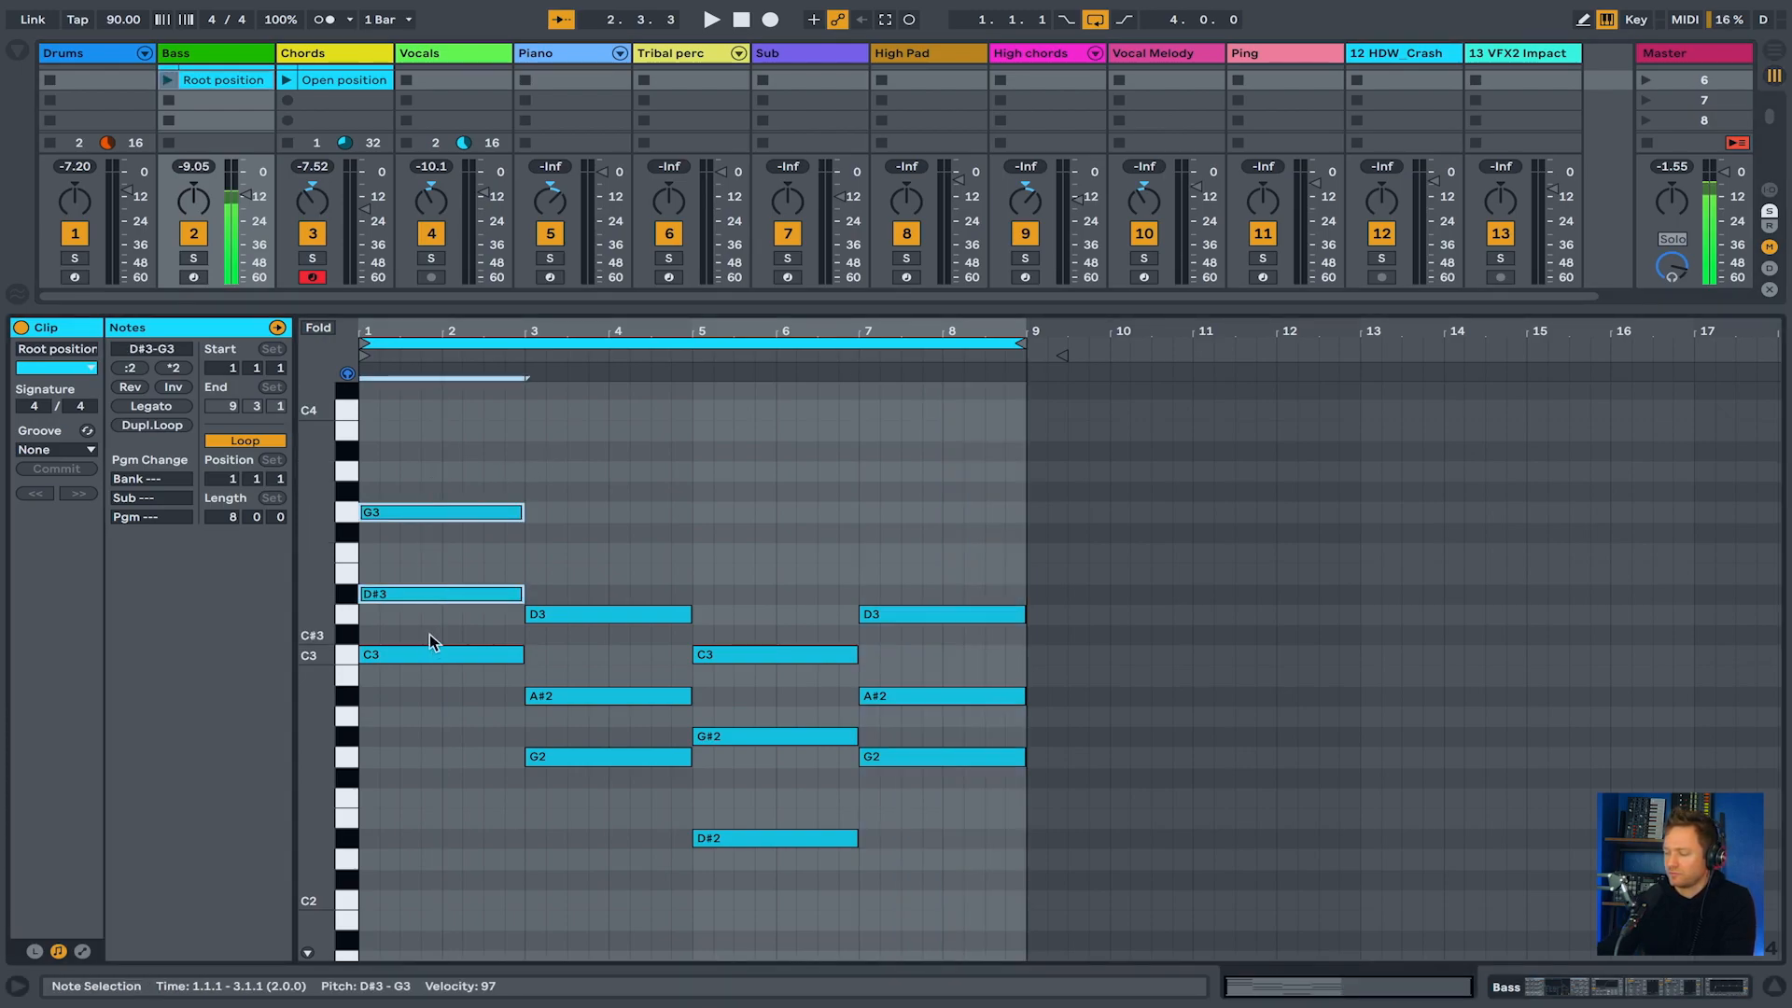
key(Delete)
drag(592, 585, 592, 696)
key(Delete)
drag(726, 616, 741, 748)
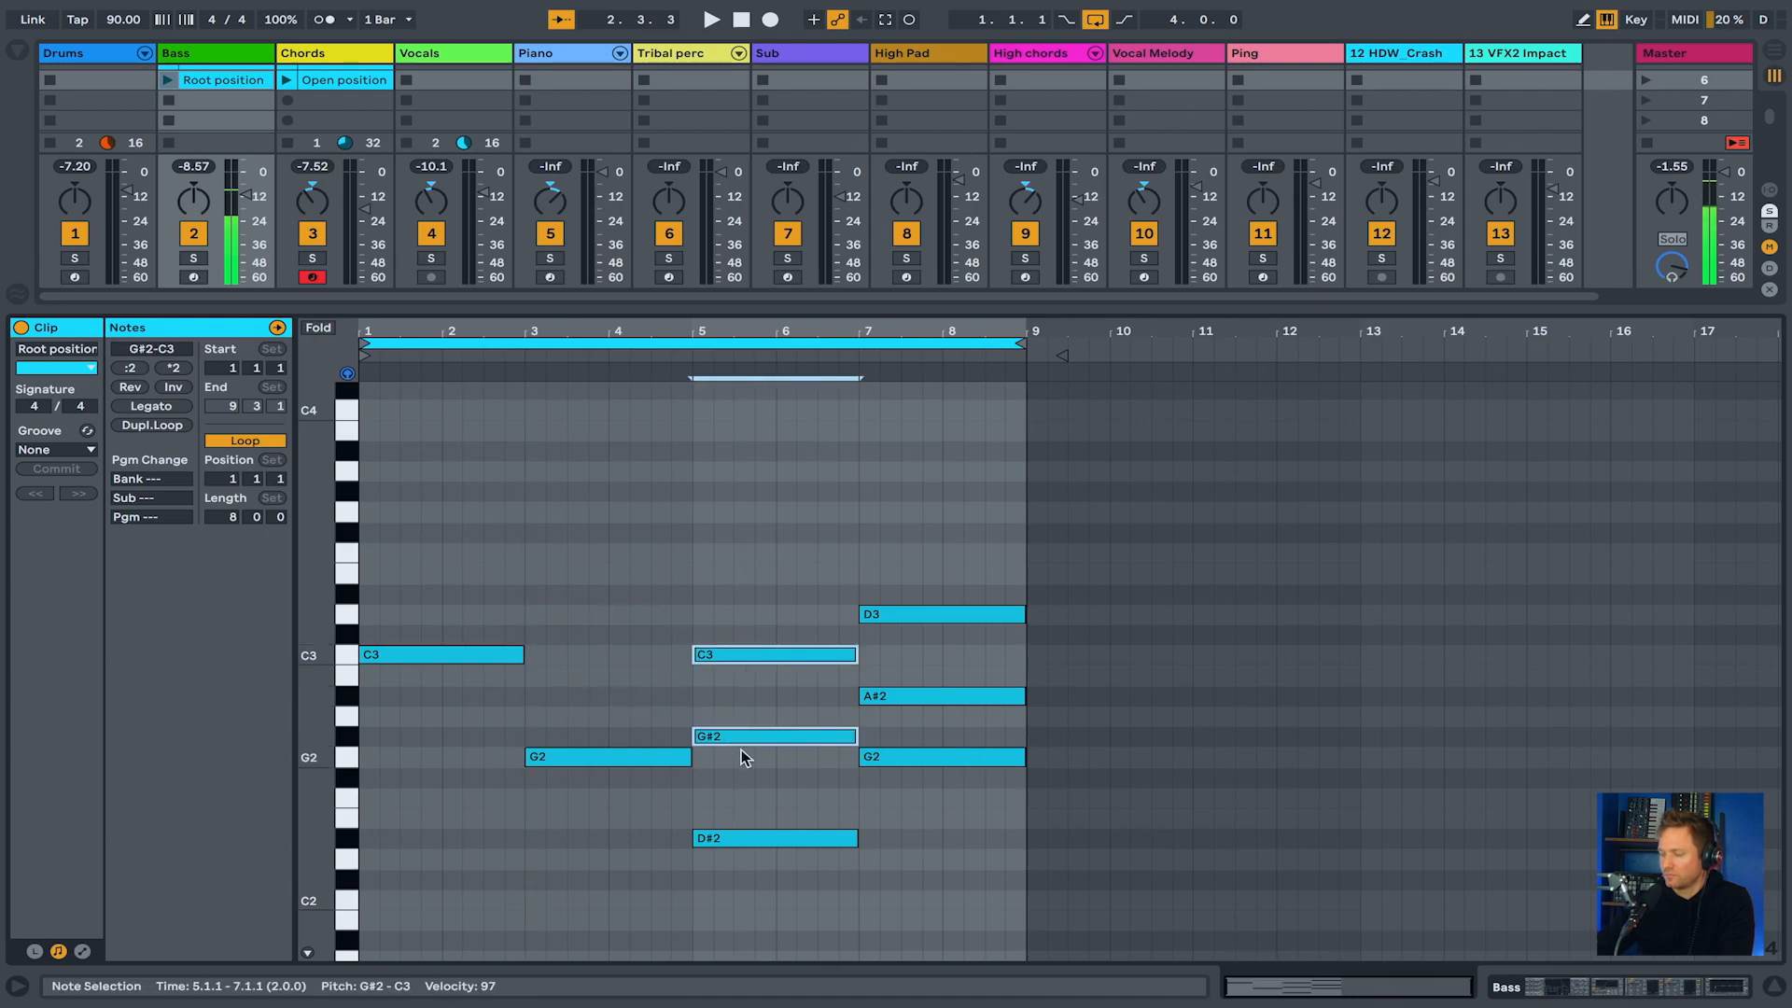
key(Delete)
drag(930, 575, 939, 700)
key(Delete)
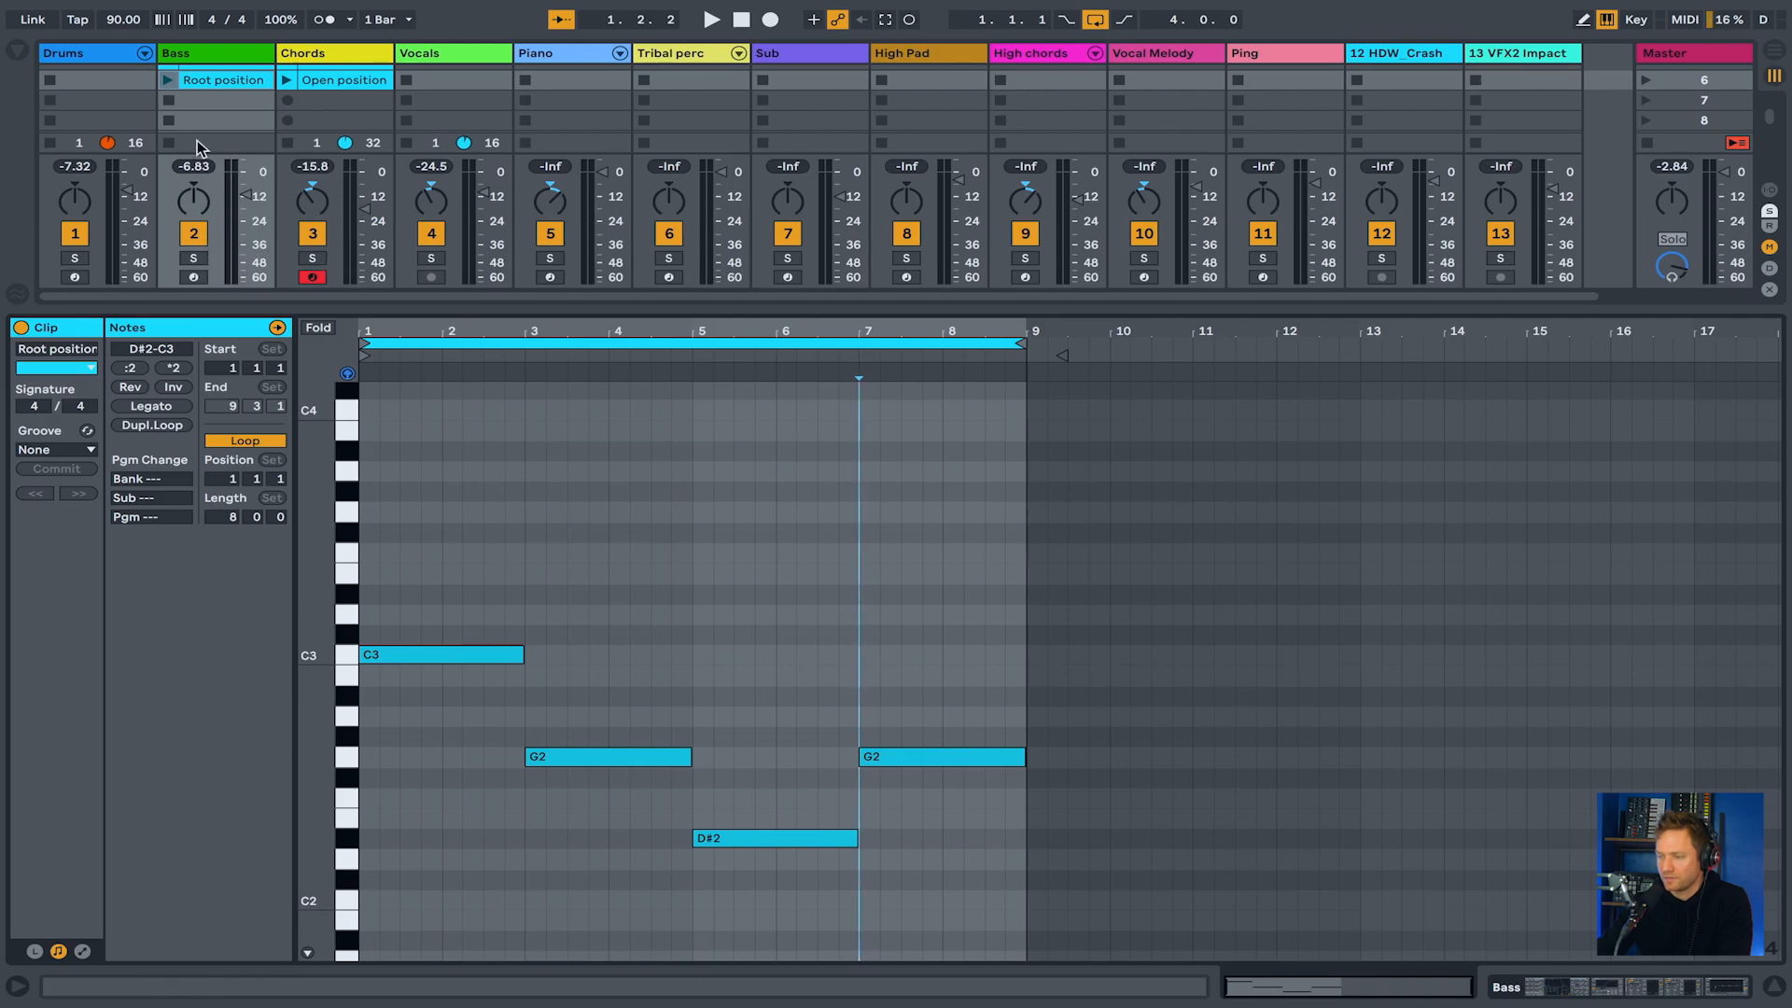
Launch the copied Bass clip, solo the Bass track, and transpose all four notes down one octave
click(166, 81)
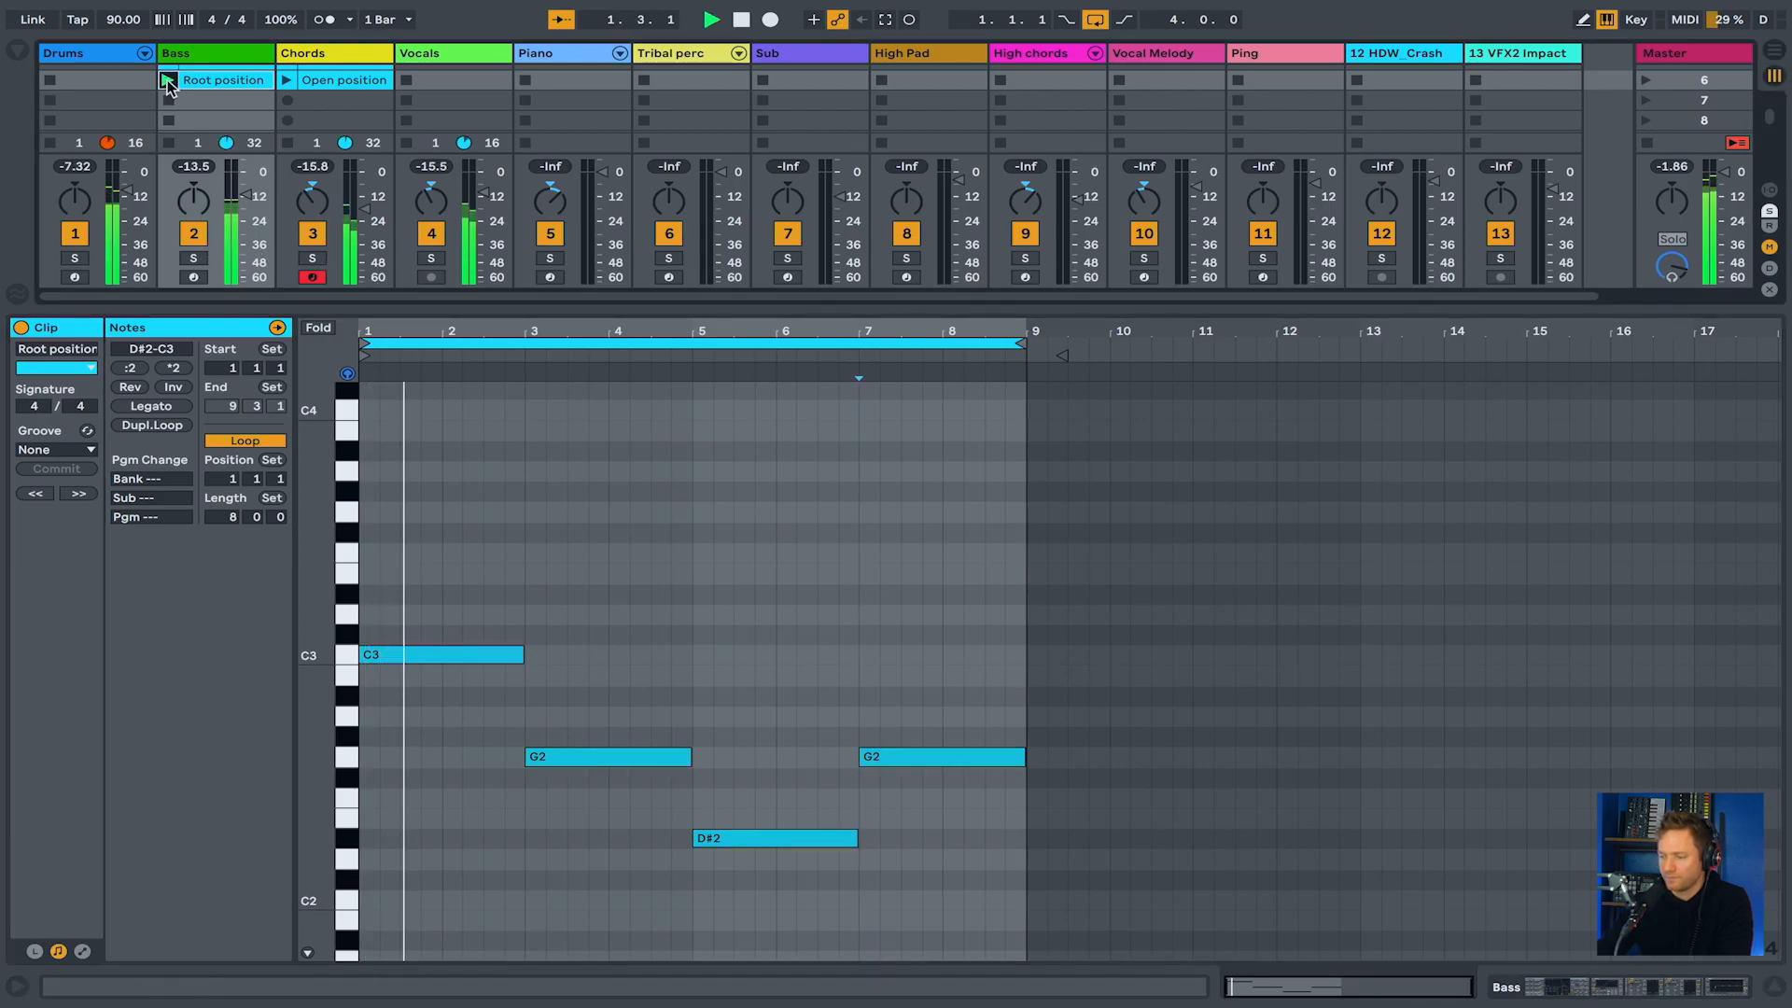
click(194, 258)
key(space)
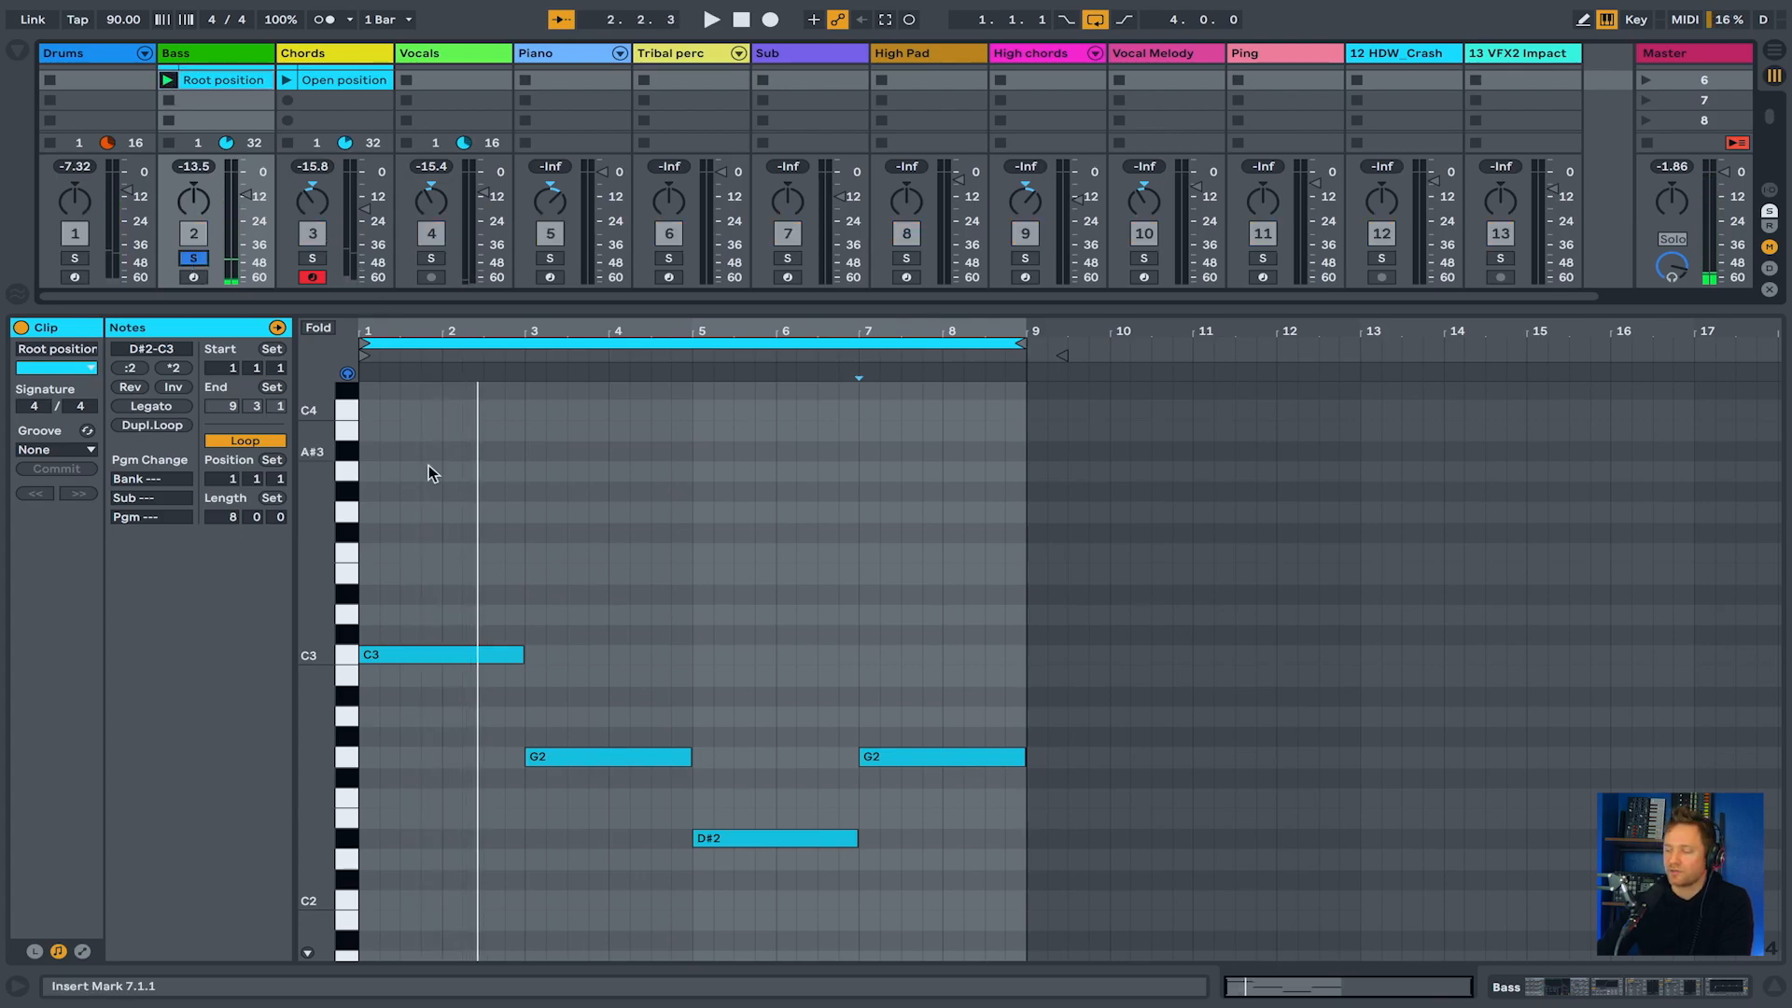
drag(422, 563, 971, 864)
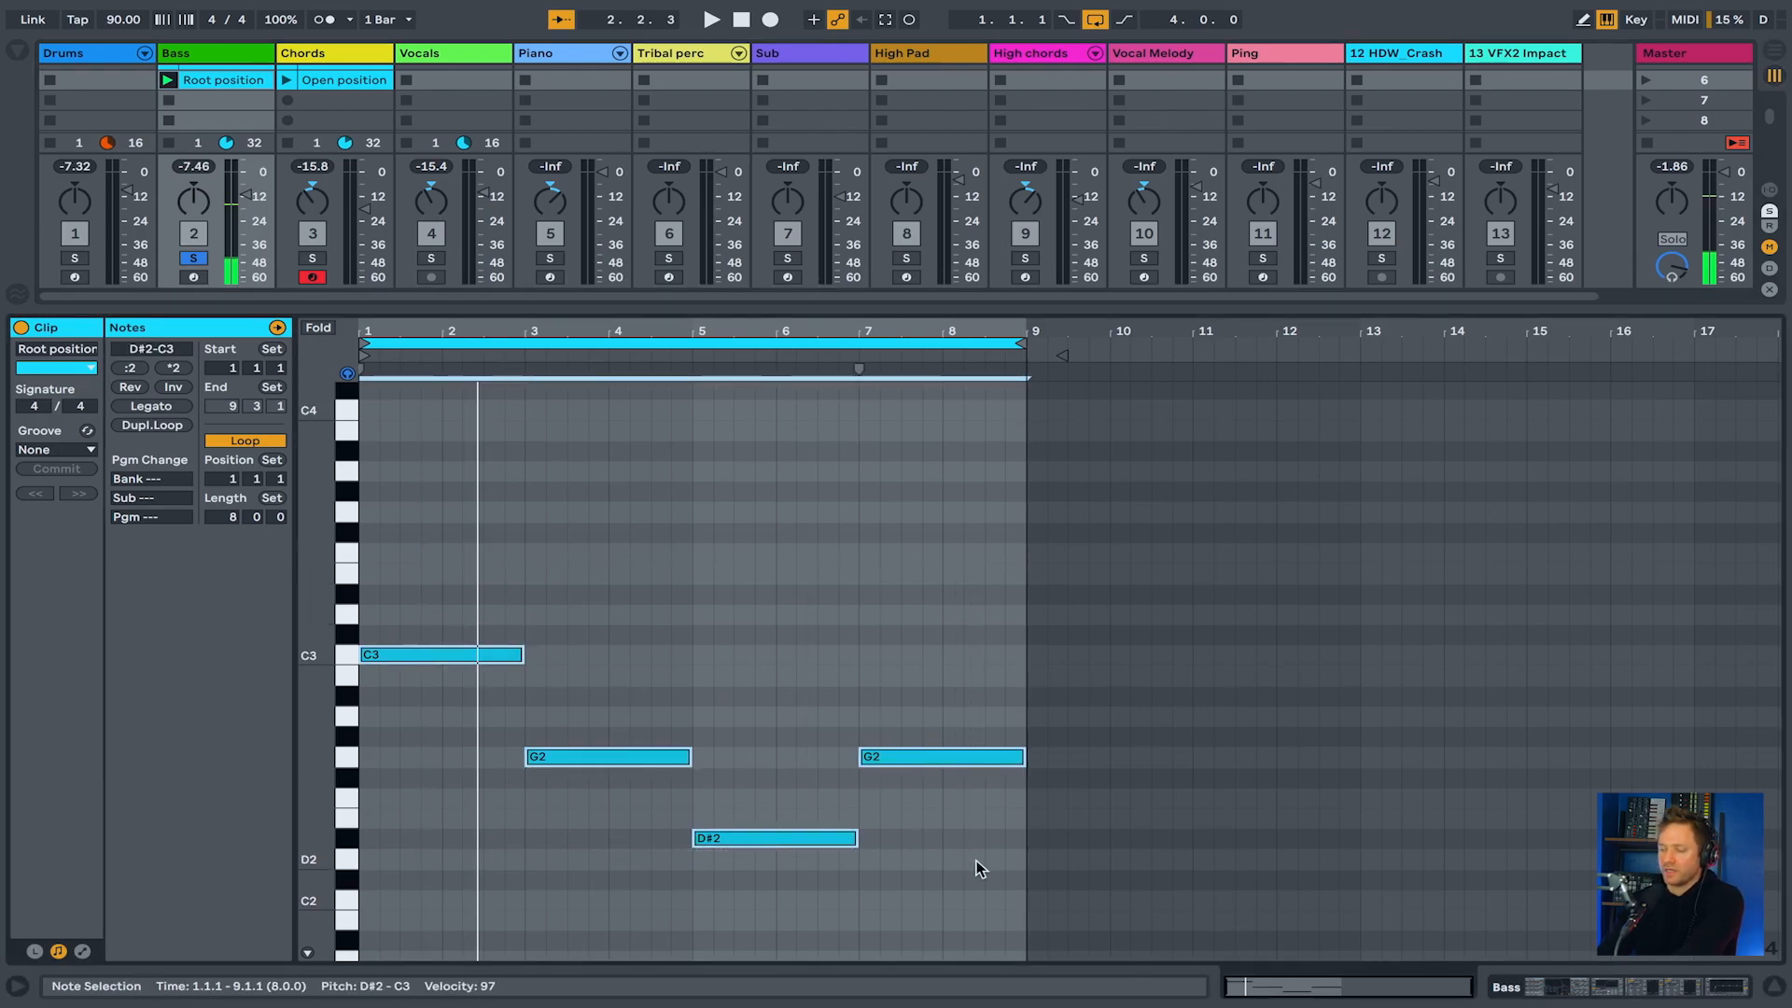
key(shift+Down)
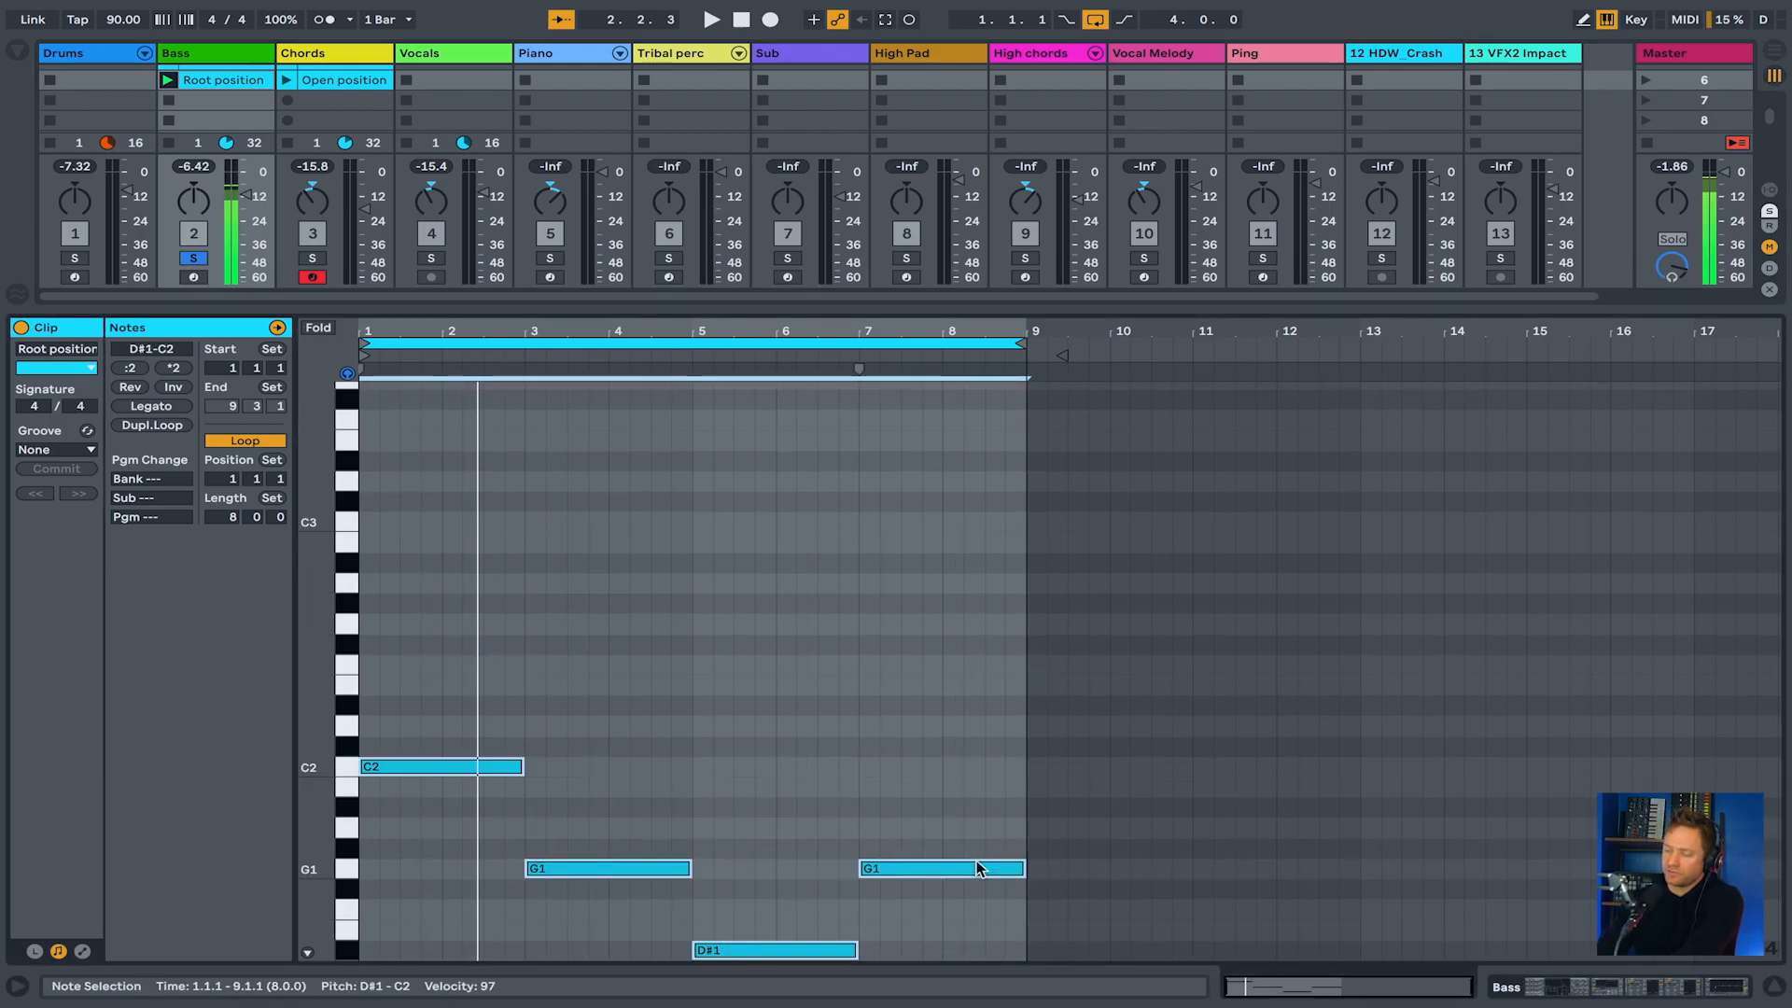
Audition the lowered bass line on its own, unsolo the Bass track, and play it with the other tracks
key(space)
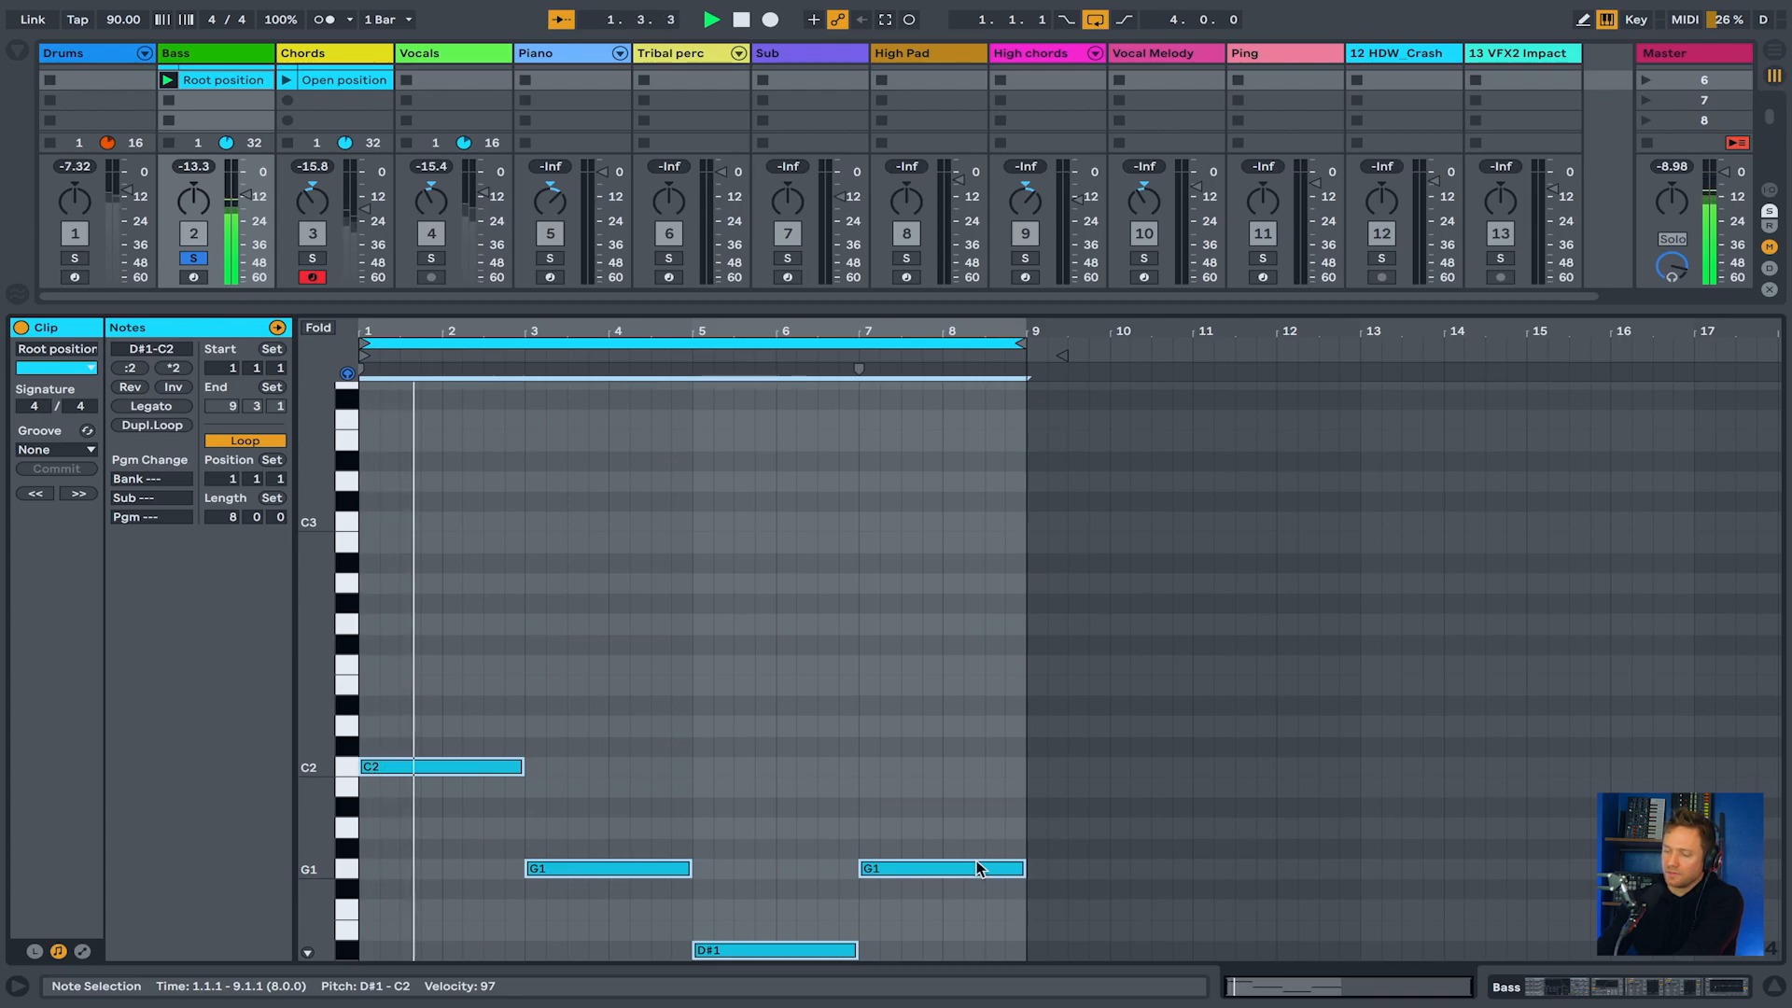
key(space)
click(1048, 768)
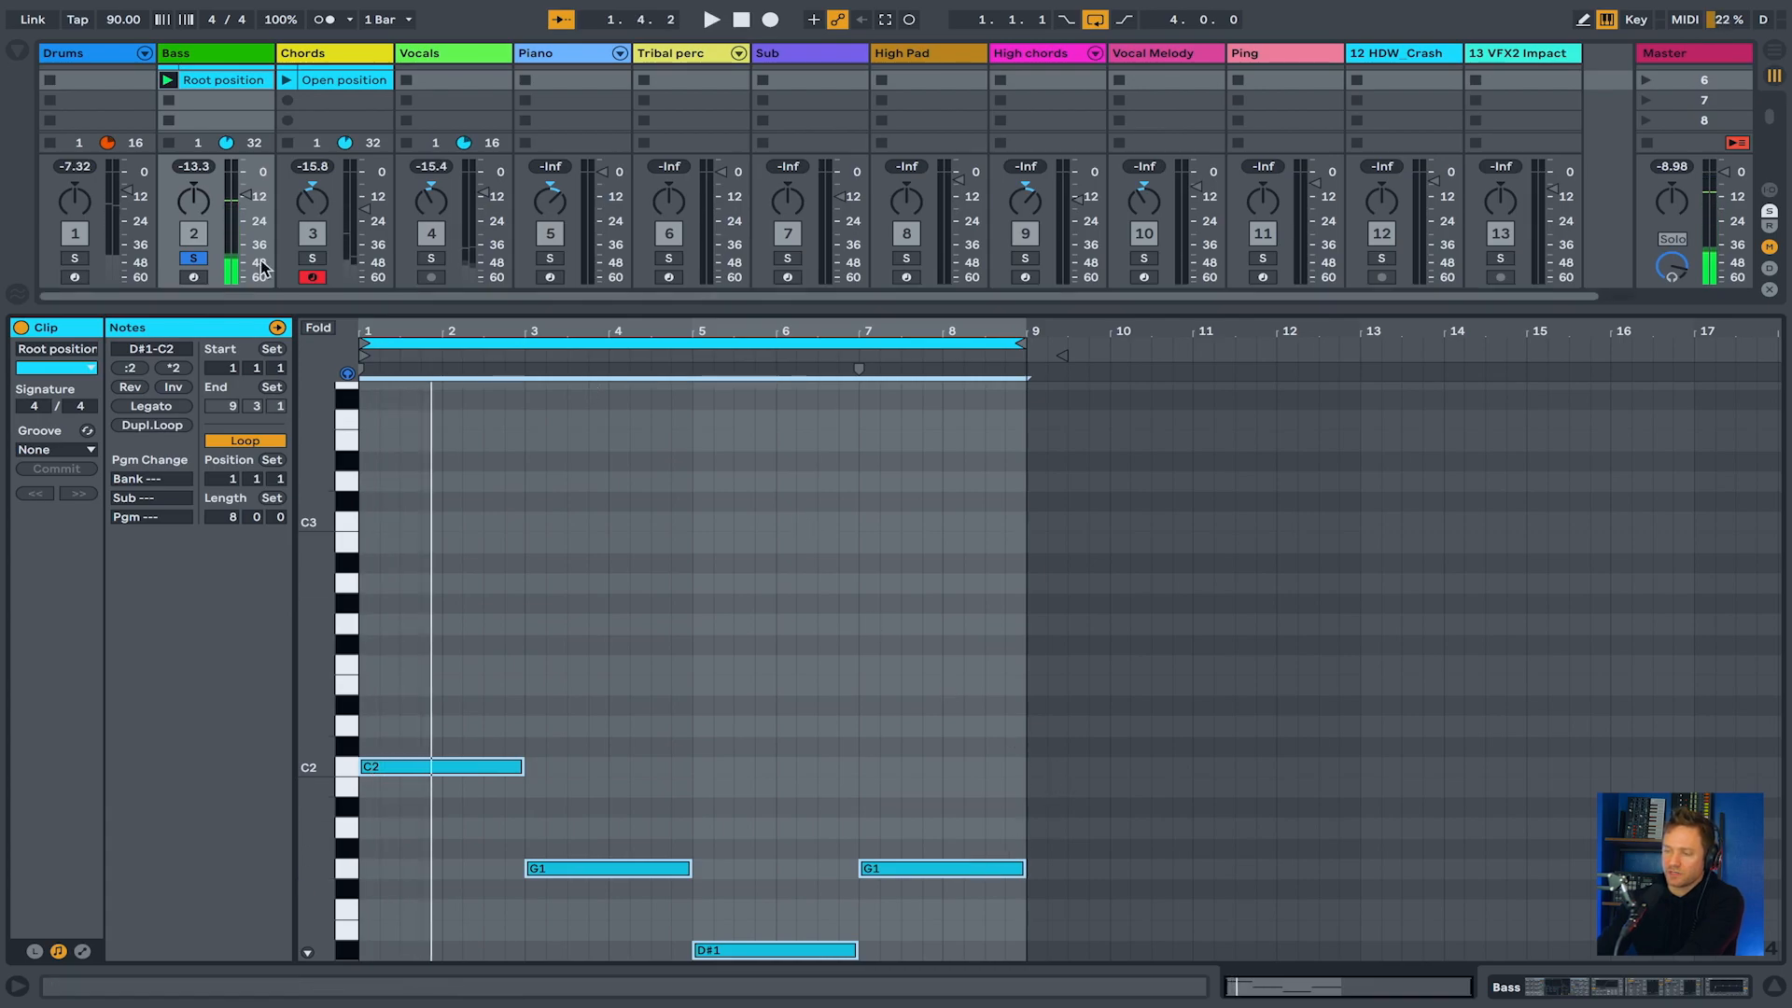
click(193, 257)
key(space)
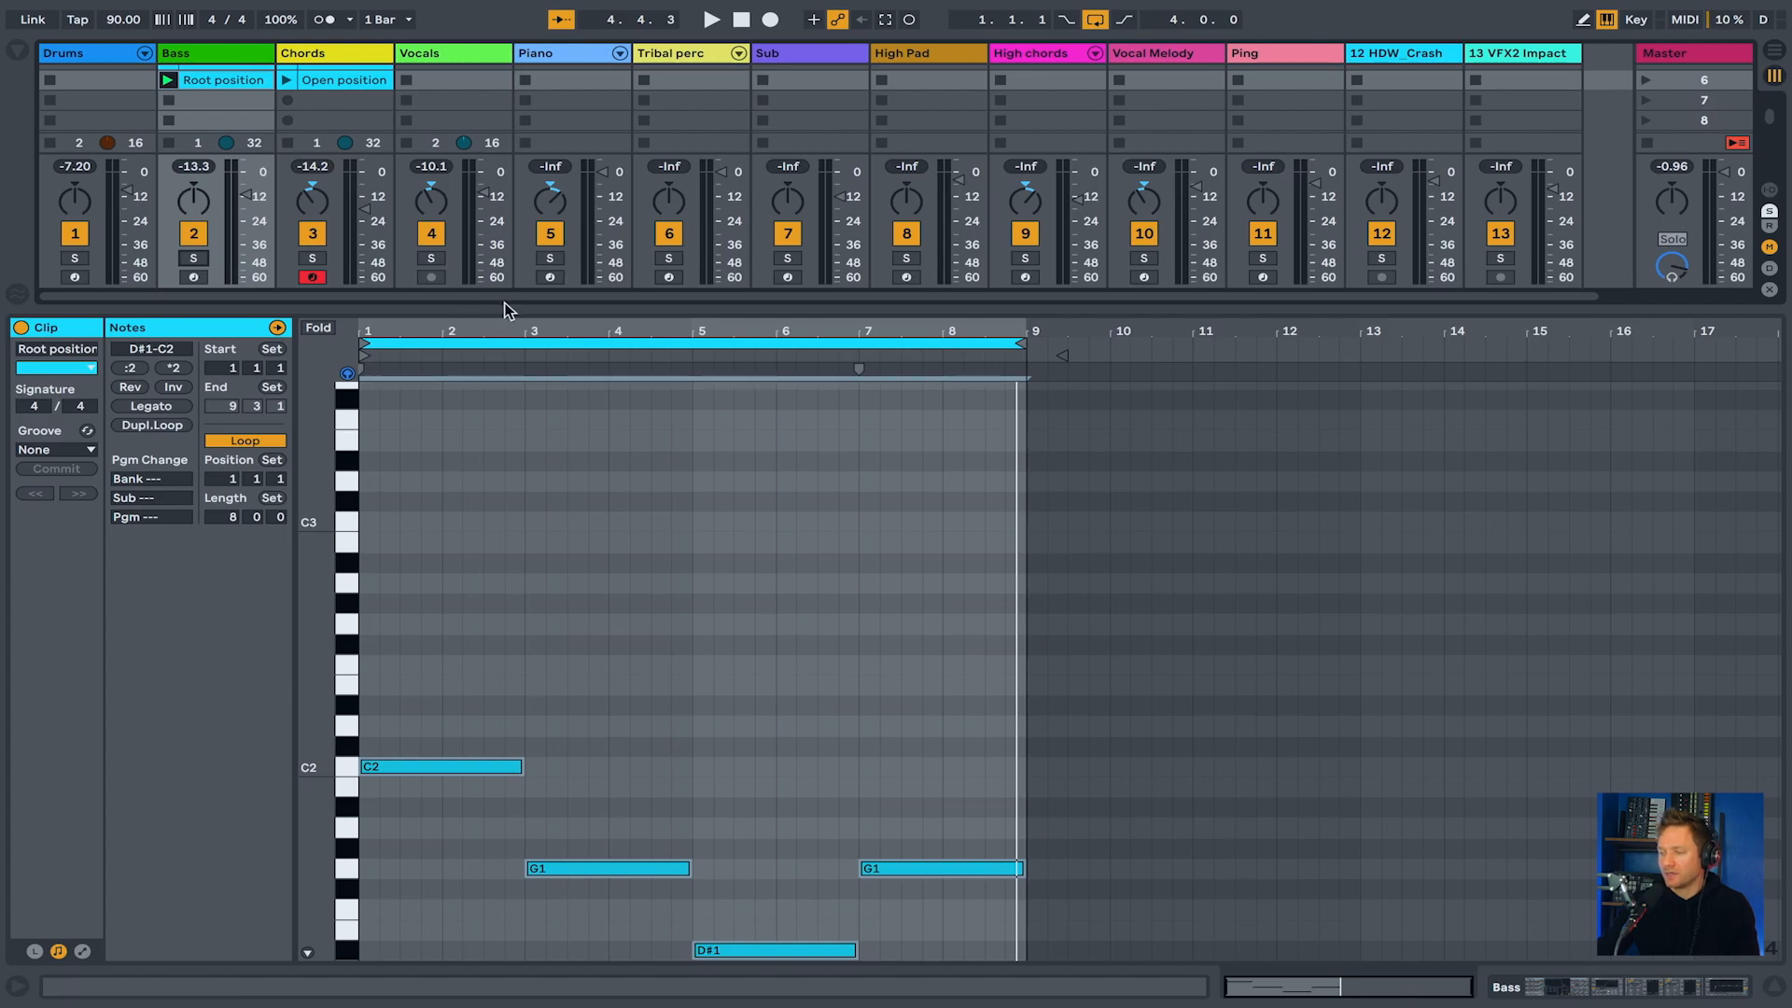
Examine the Bass track's clip in the A Section scene and play it along with the root-position chords
drag(504, 304, 476, 616)
scroll(378, 249, up, 5)
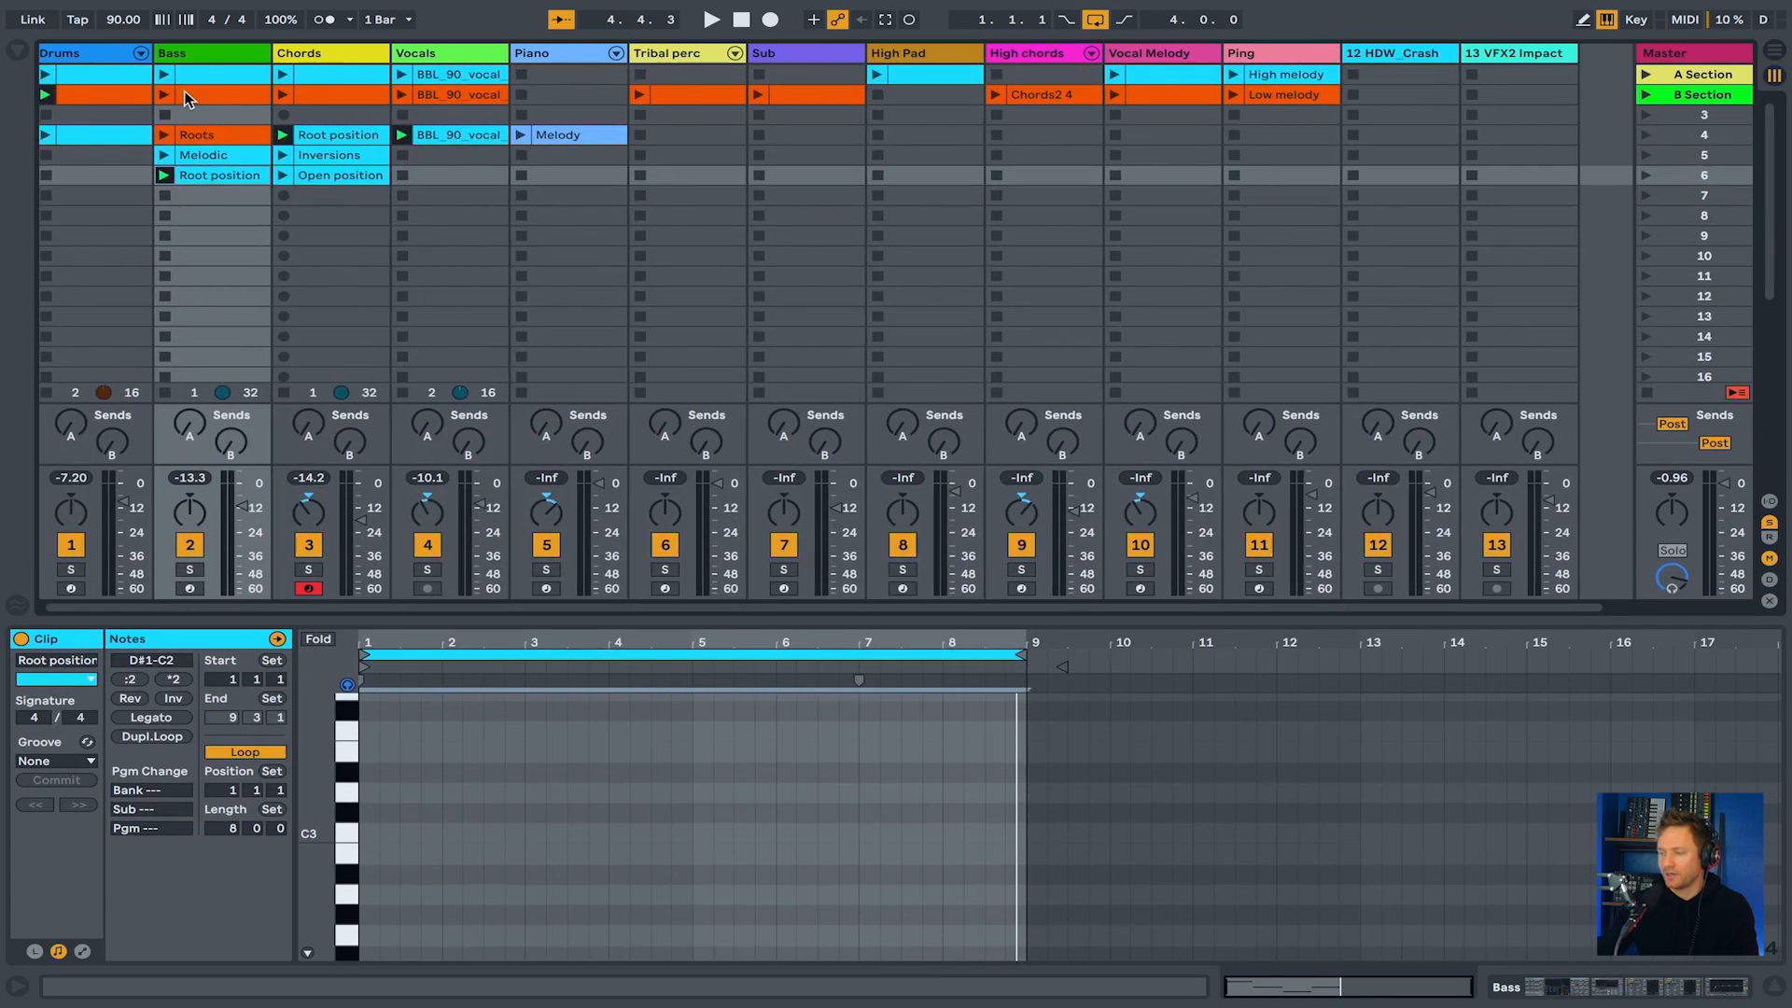
click(191, 73)
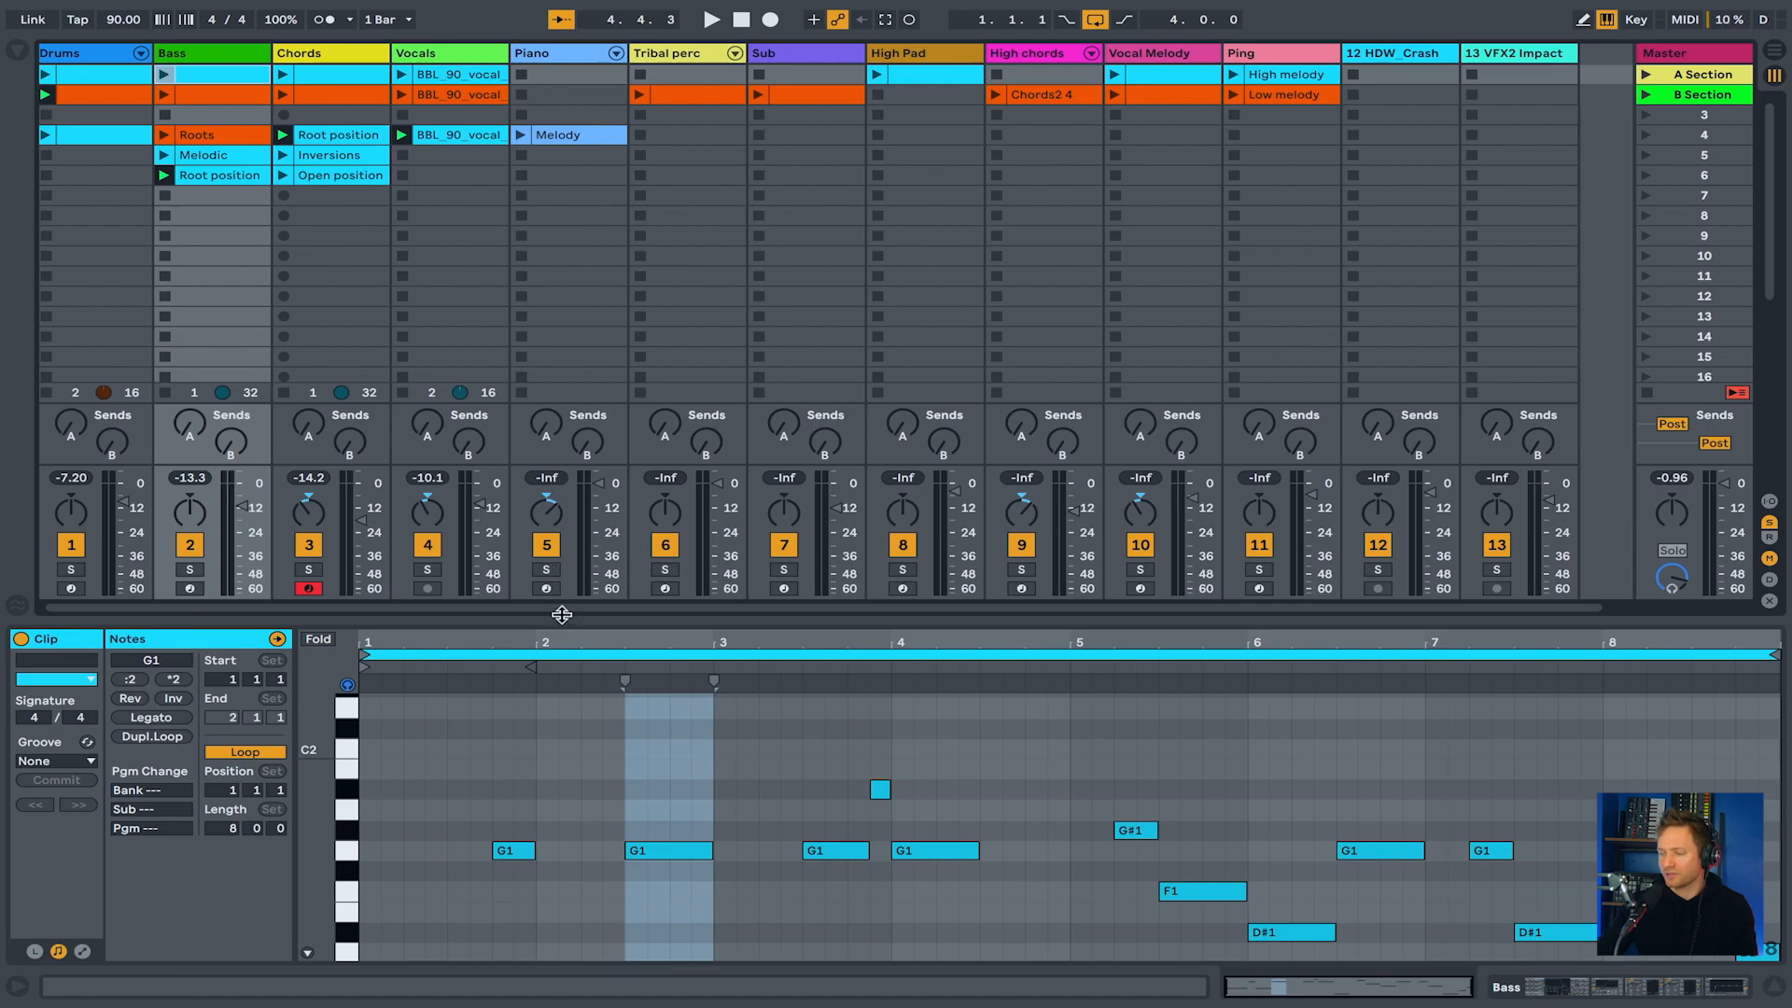
drag(561, 614, 561, 500)
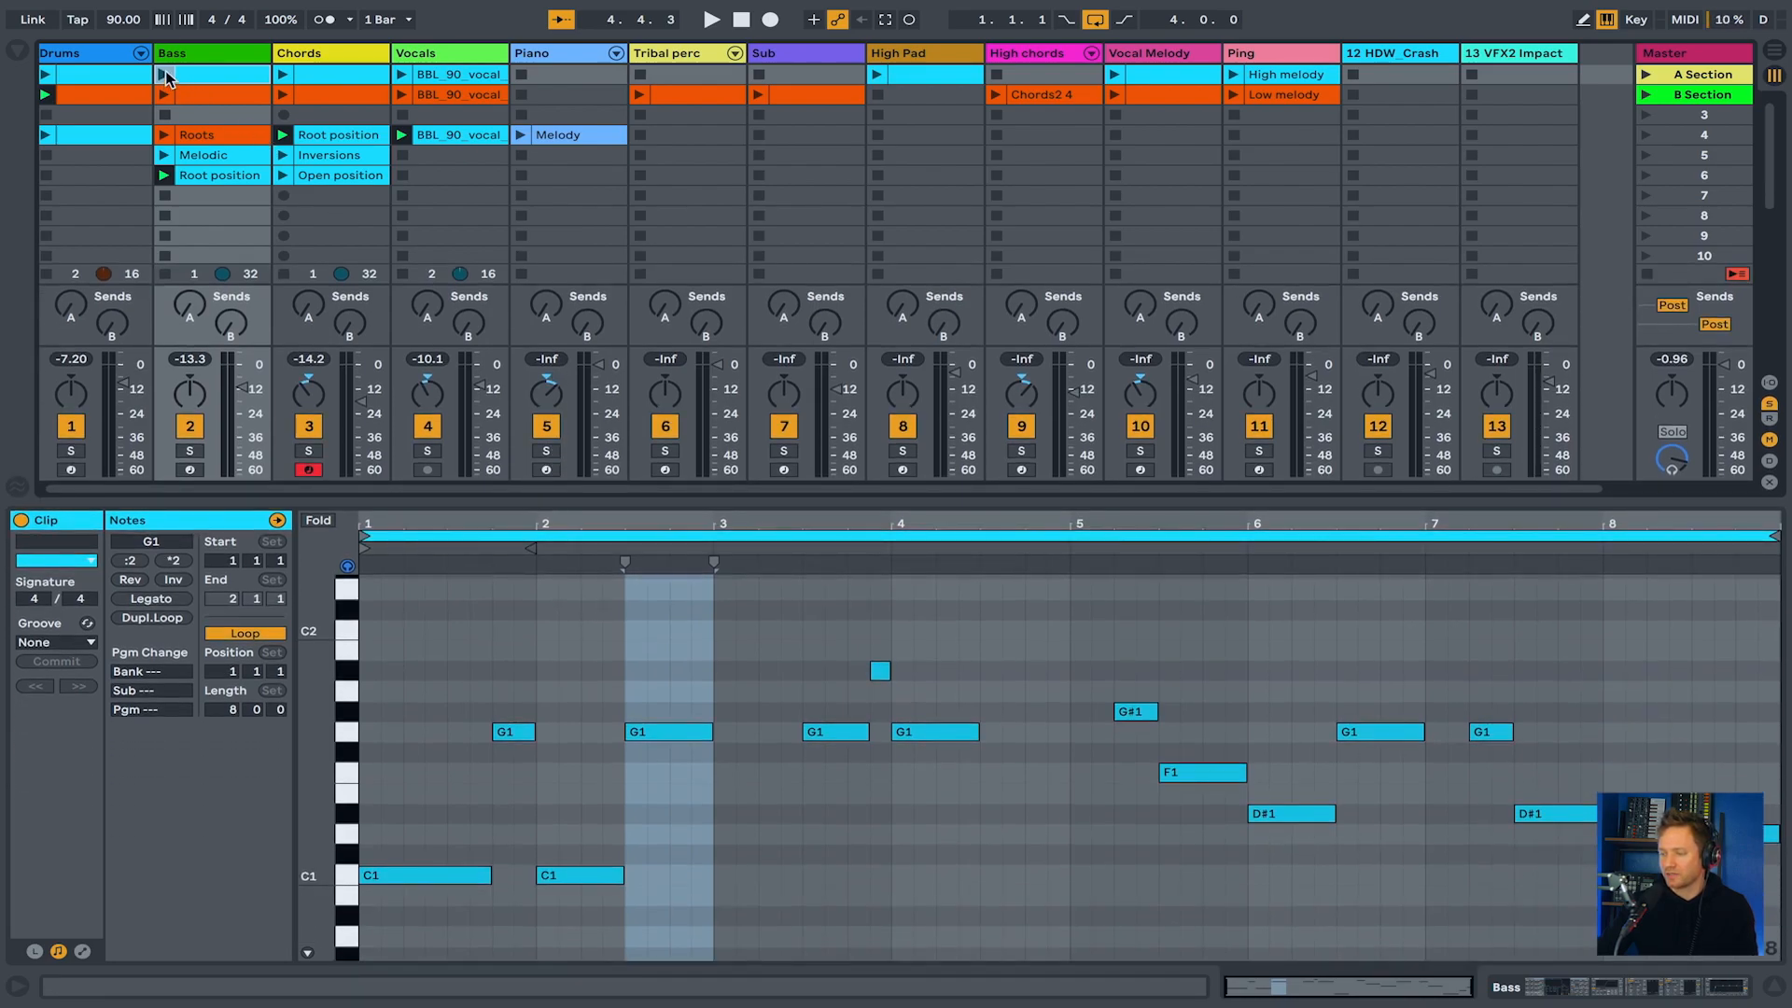
click(165, 75)
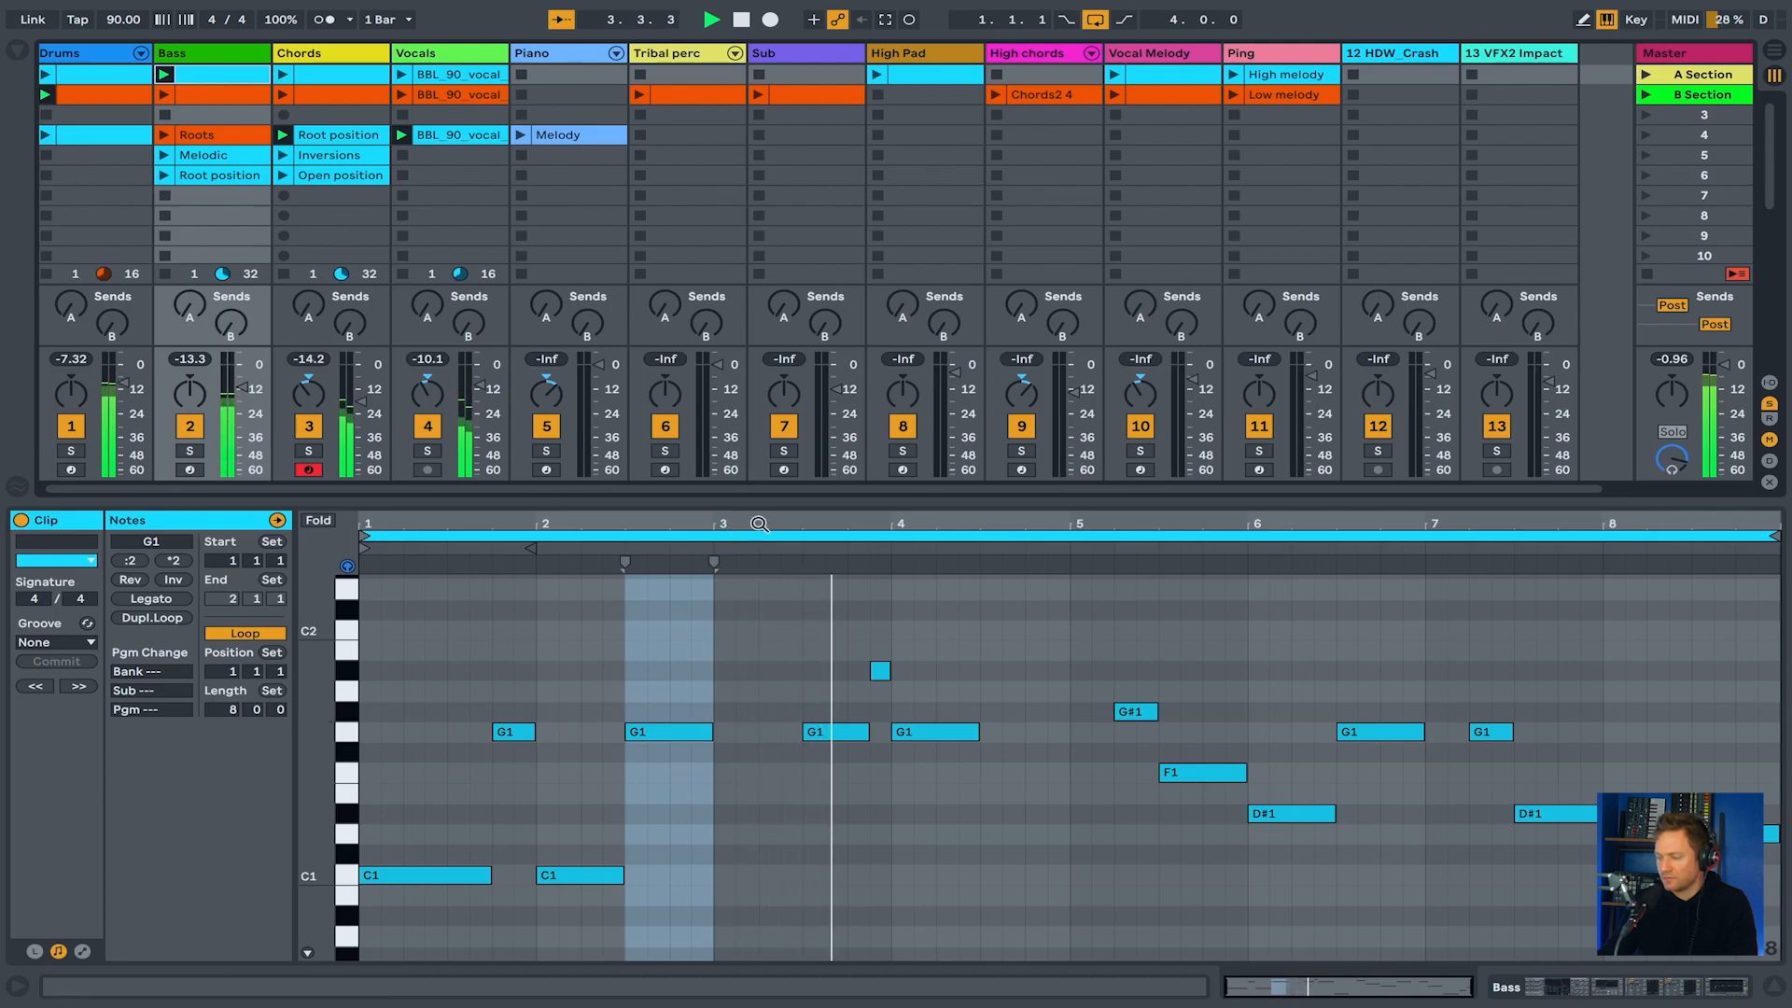
drag(785, 501, 781, 371)
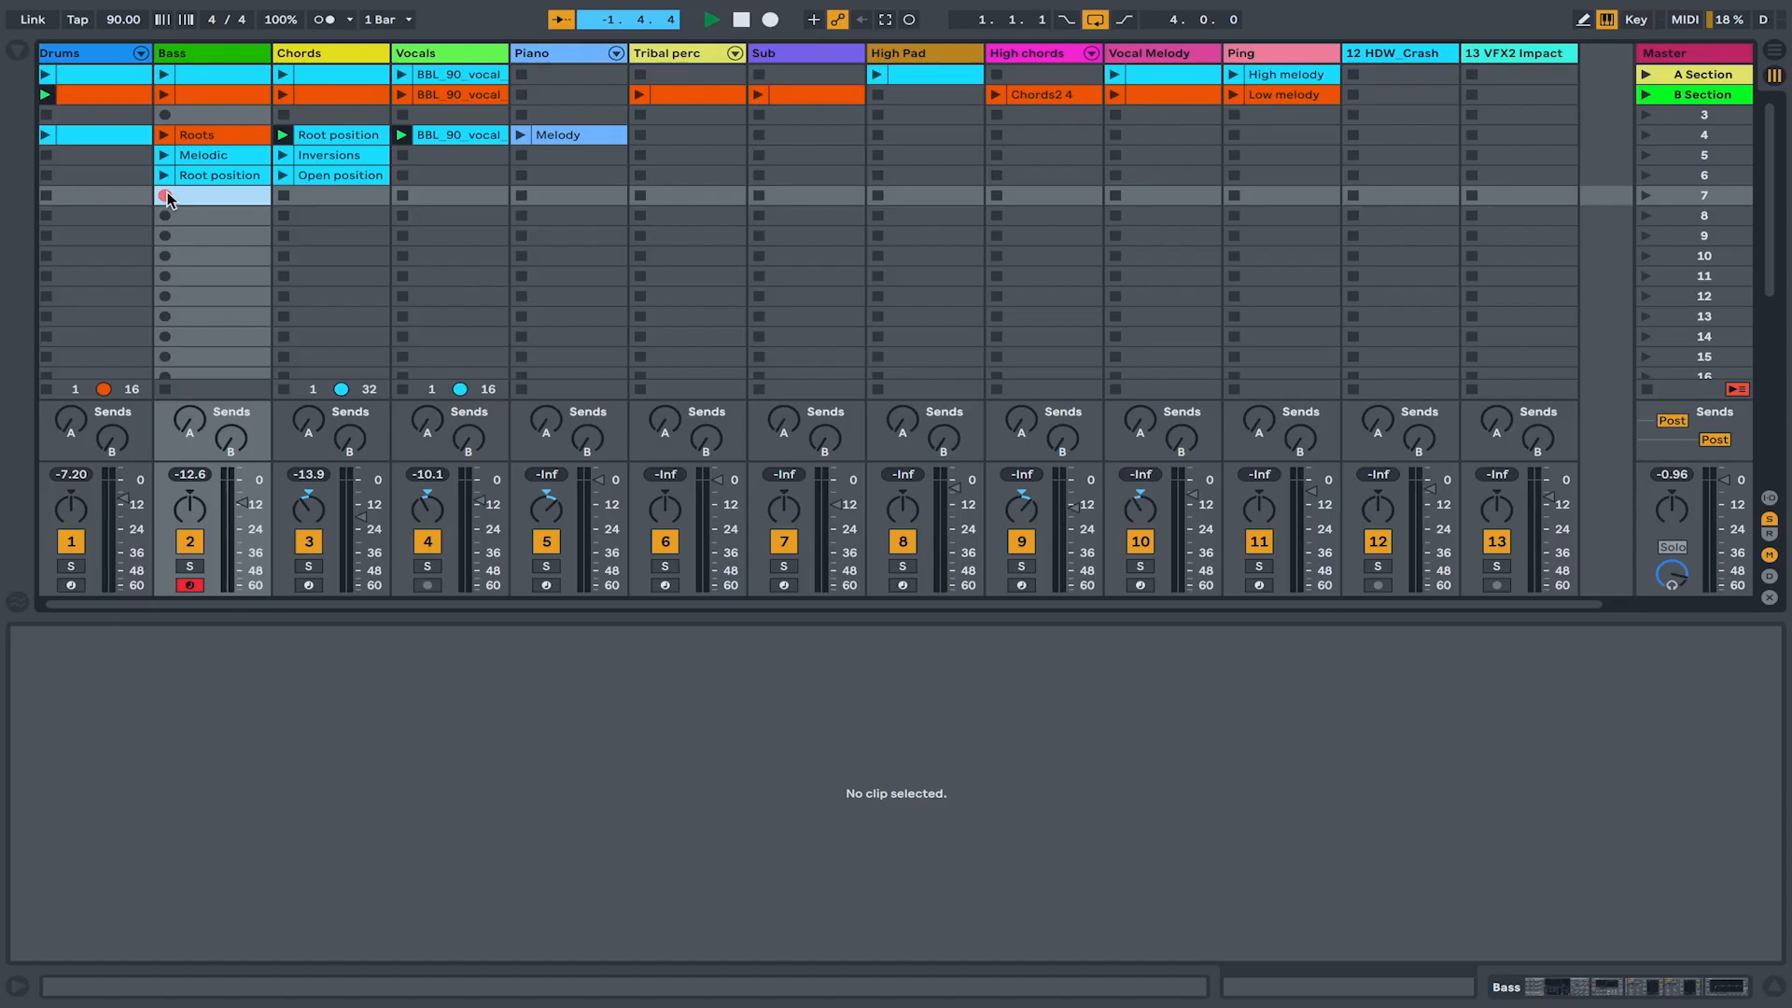
Record an eight-bar bass line into the Bass track's seventh slot, then show only its used pitches in an enlarged note editor
click(166, 193)
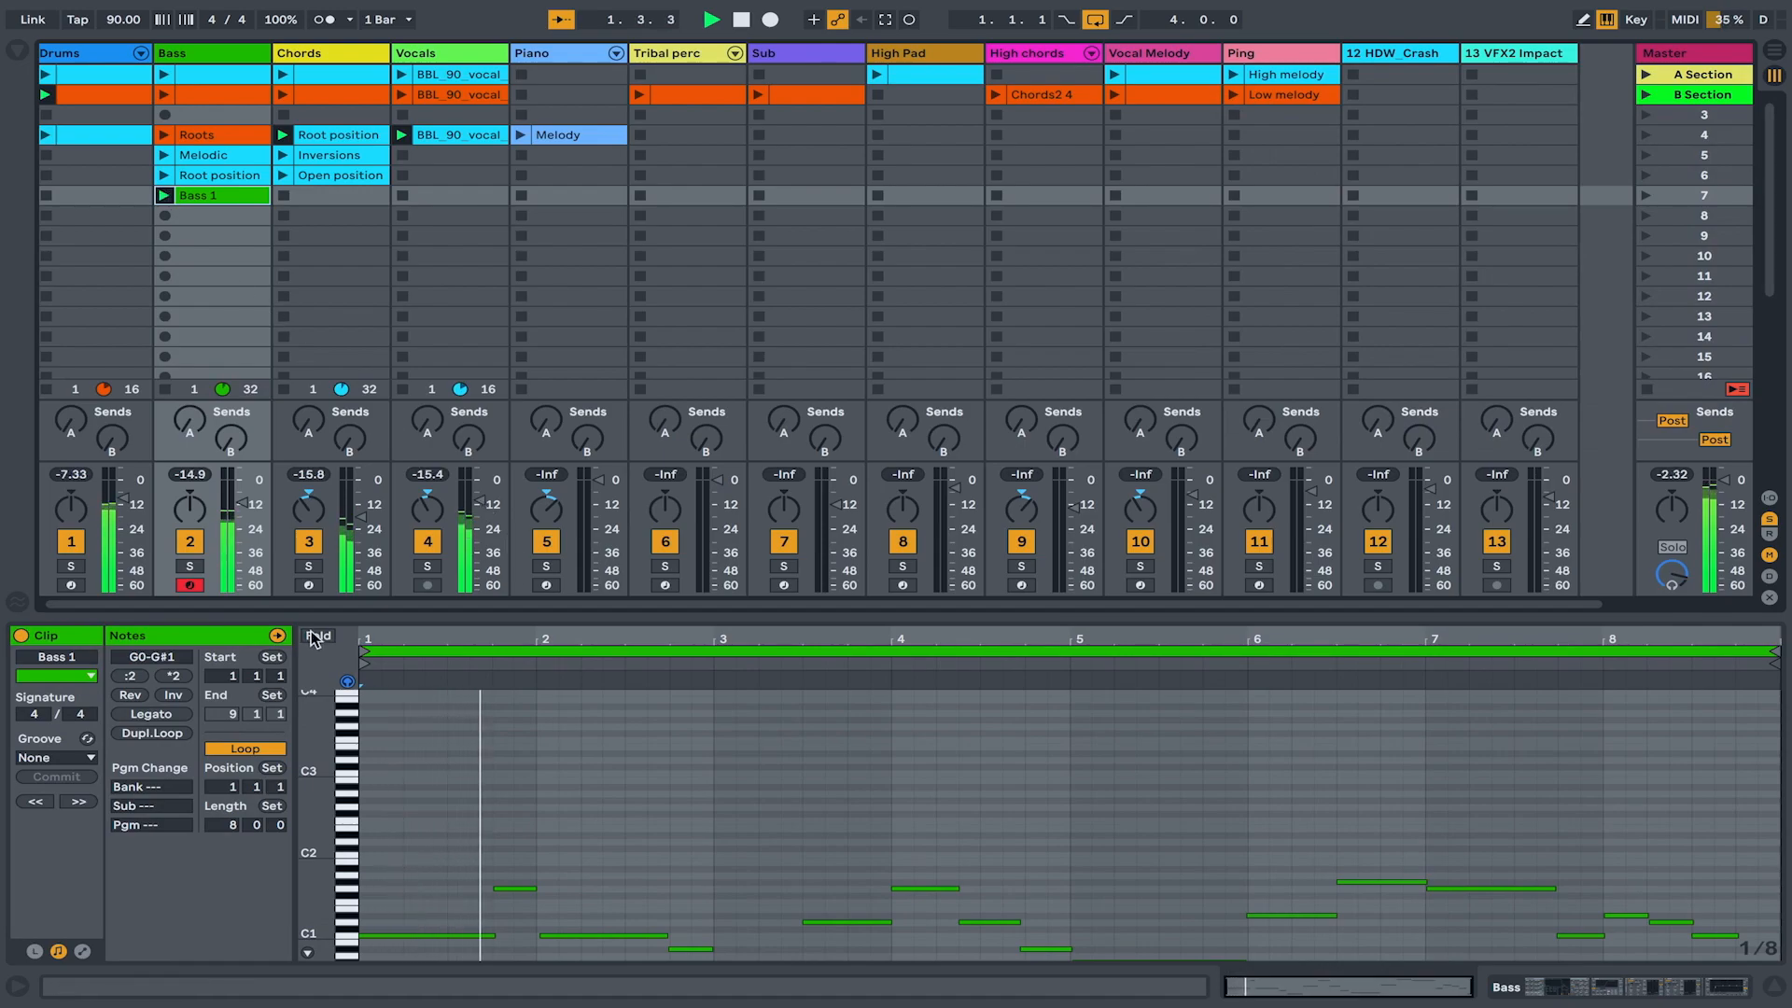
click(316, 635)
drag(461, 616, 469, 454)
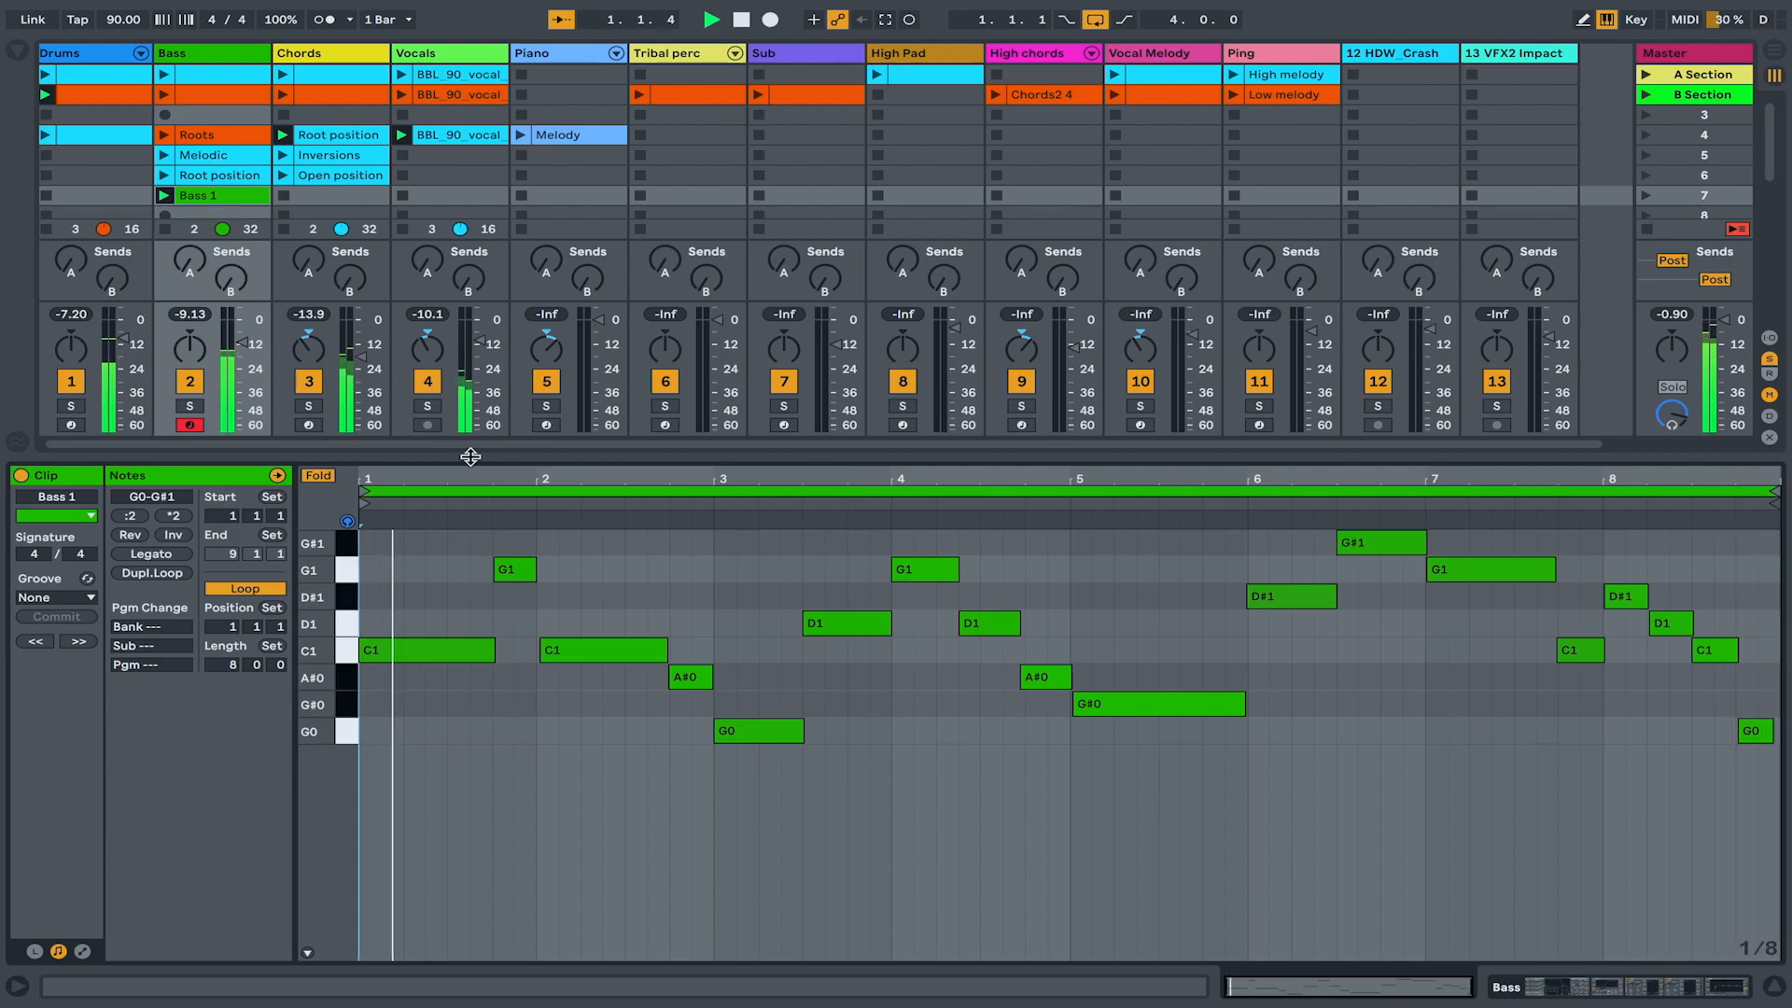
key(space)
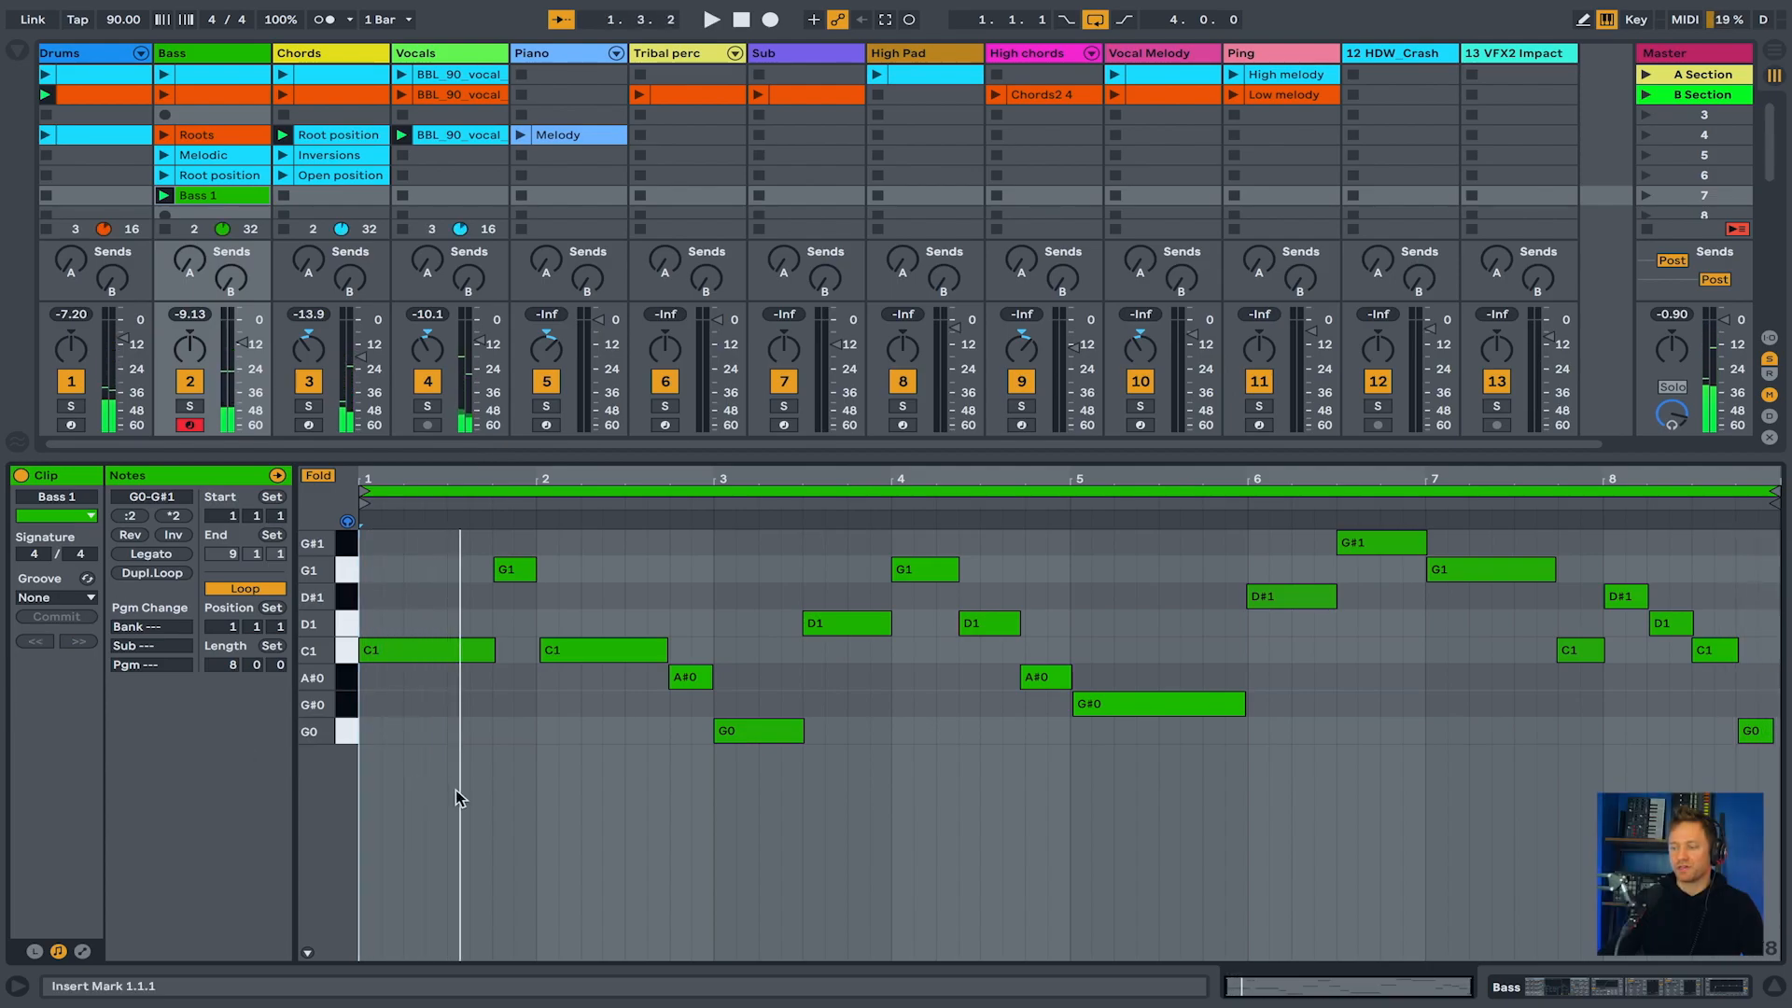
Quantize the timing of all notes in the newly recorded bass clip
click(592, 703)
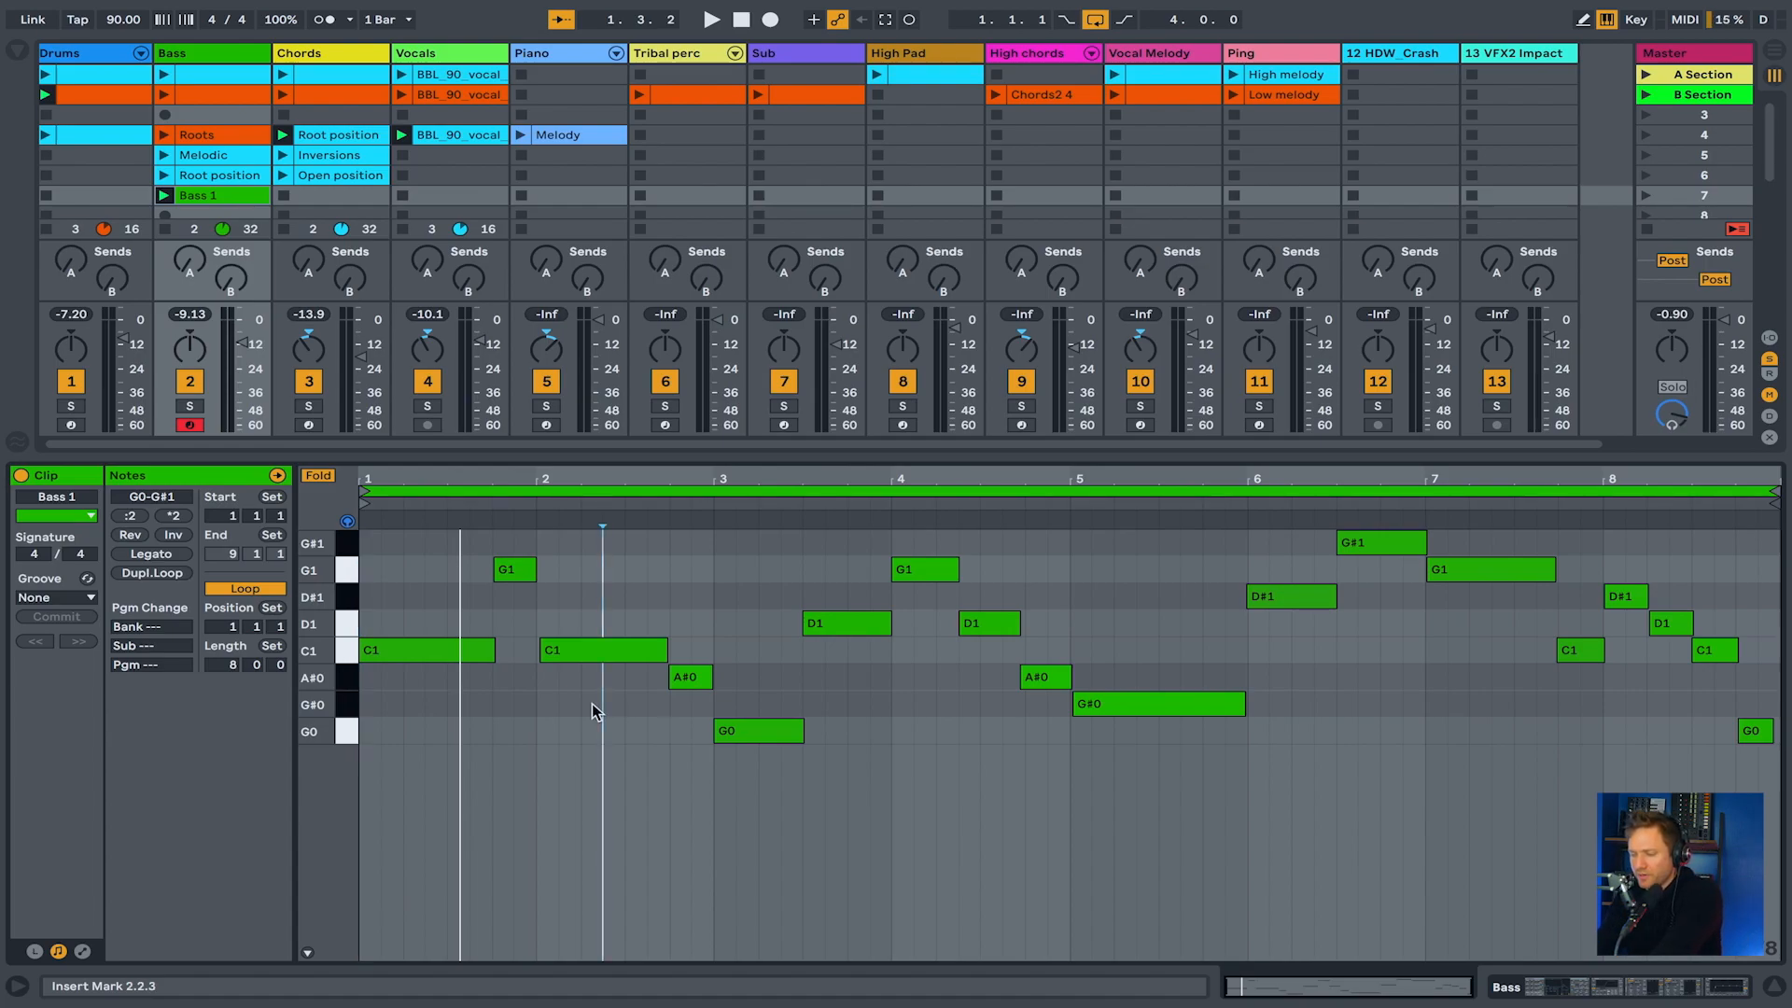
key(ctrl+shift+u)
click(851, 541)
Audition the opening bass notes individually, from the first C1 through G1, C1 and A#0 to G0 in bar 3
click(418, 651)
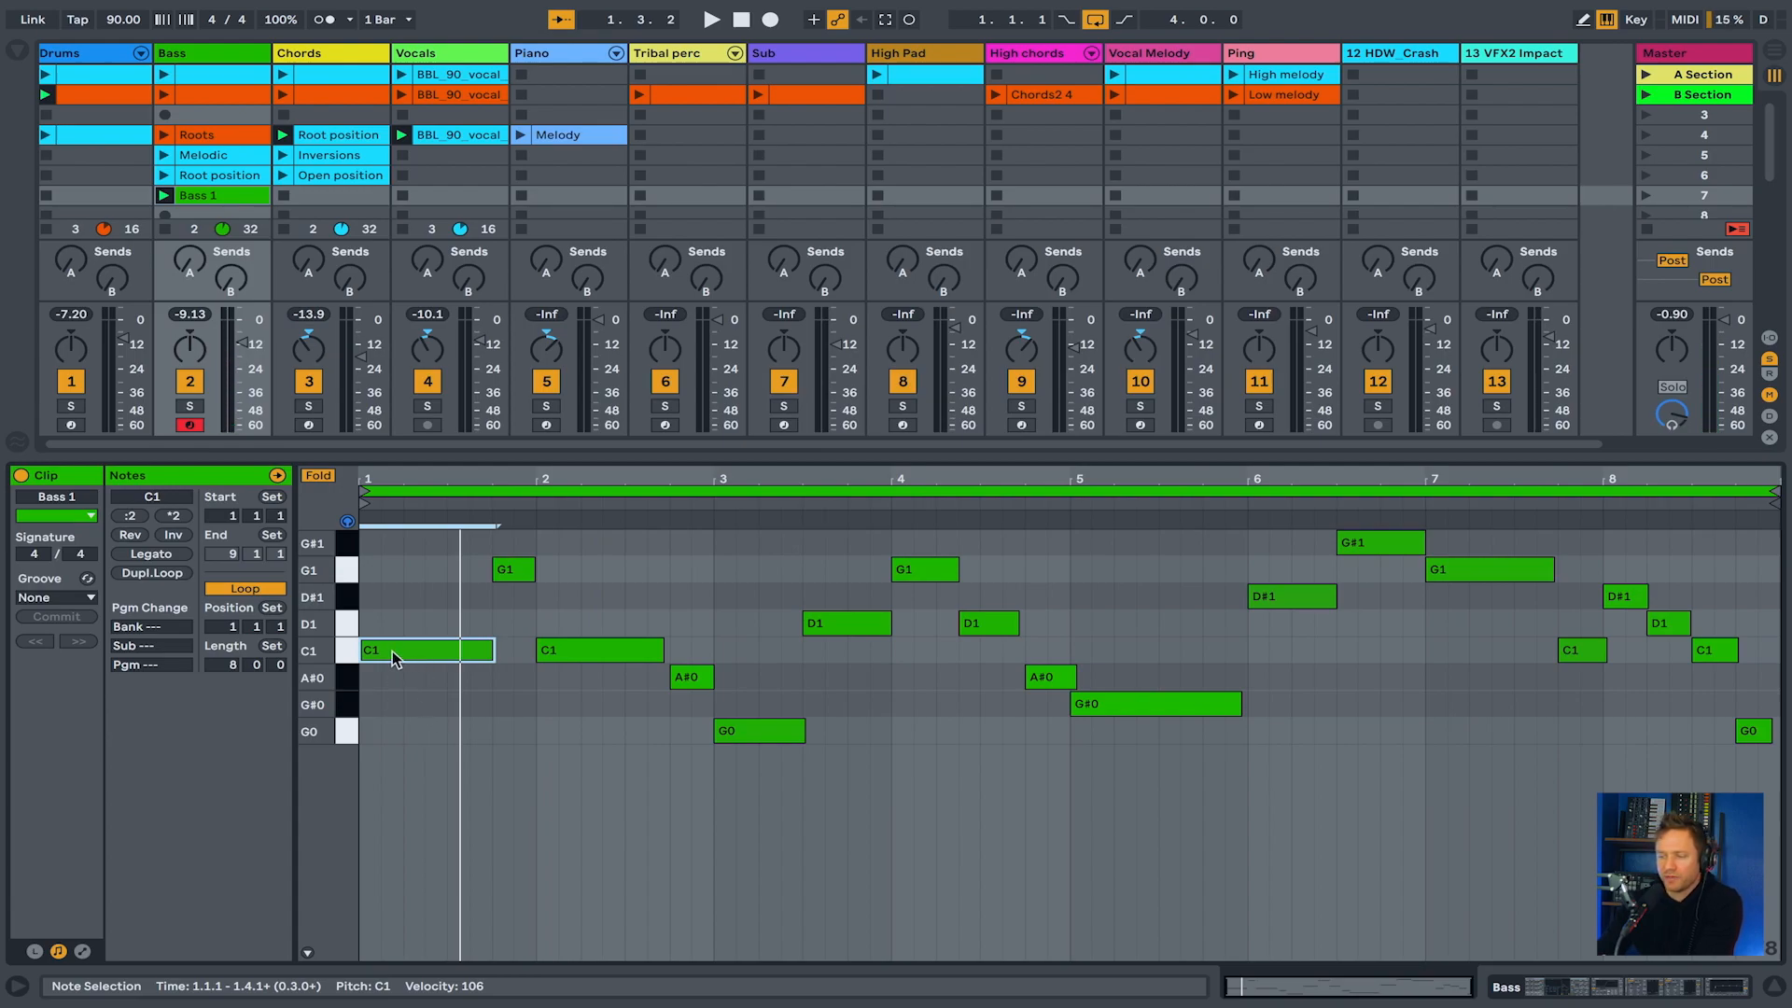
click(506, 572)
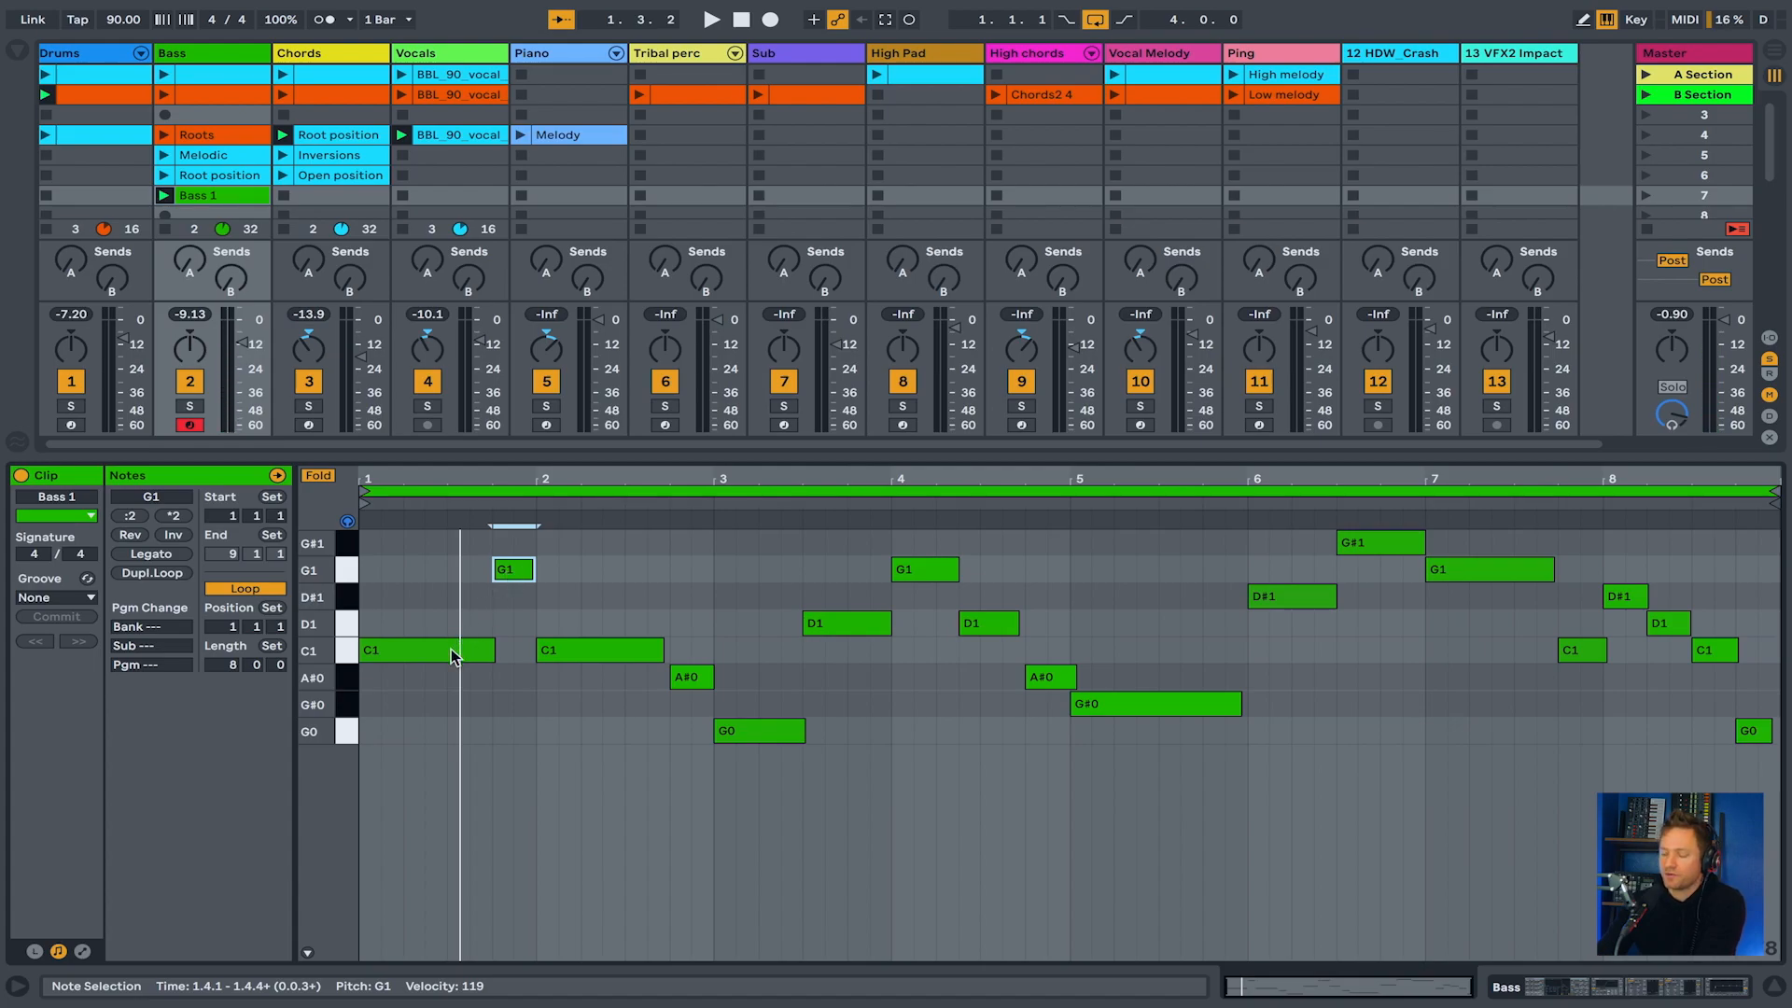
click(564, 651)
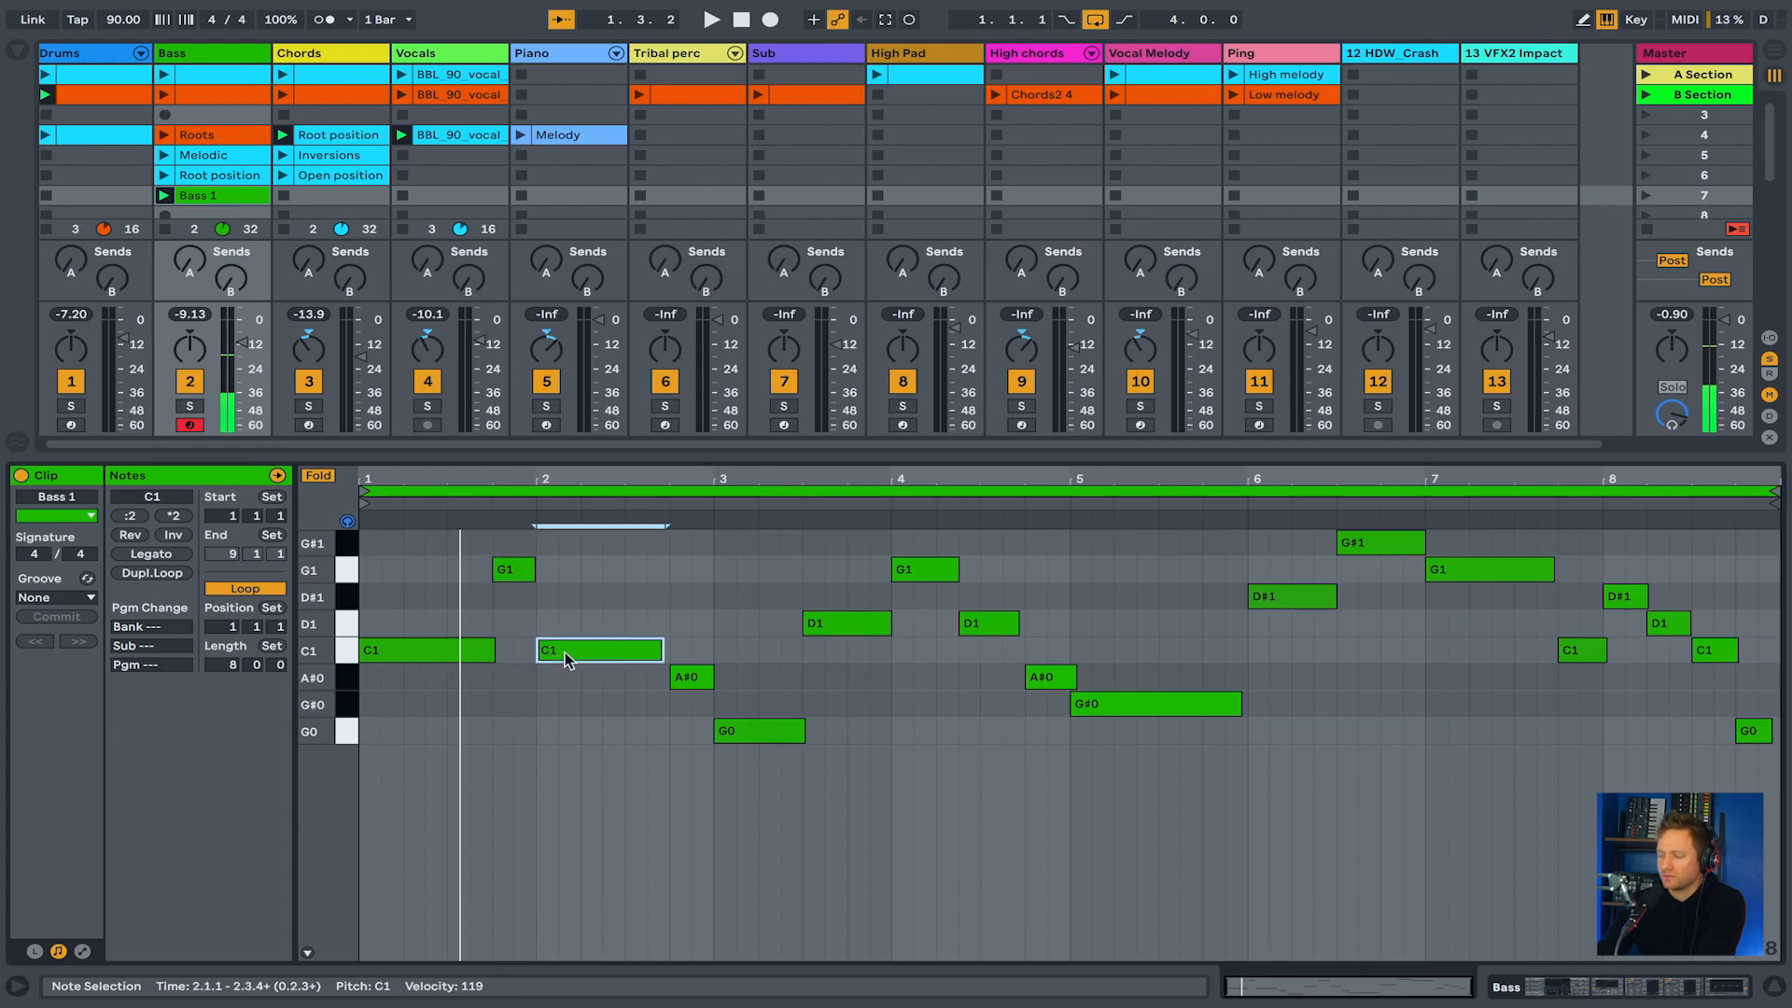
click(691, 679)
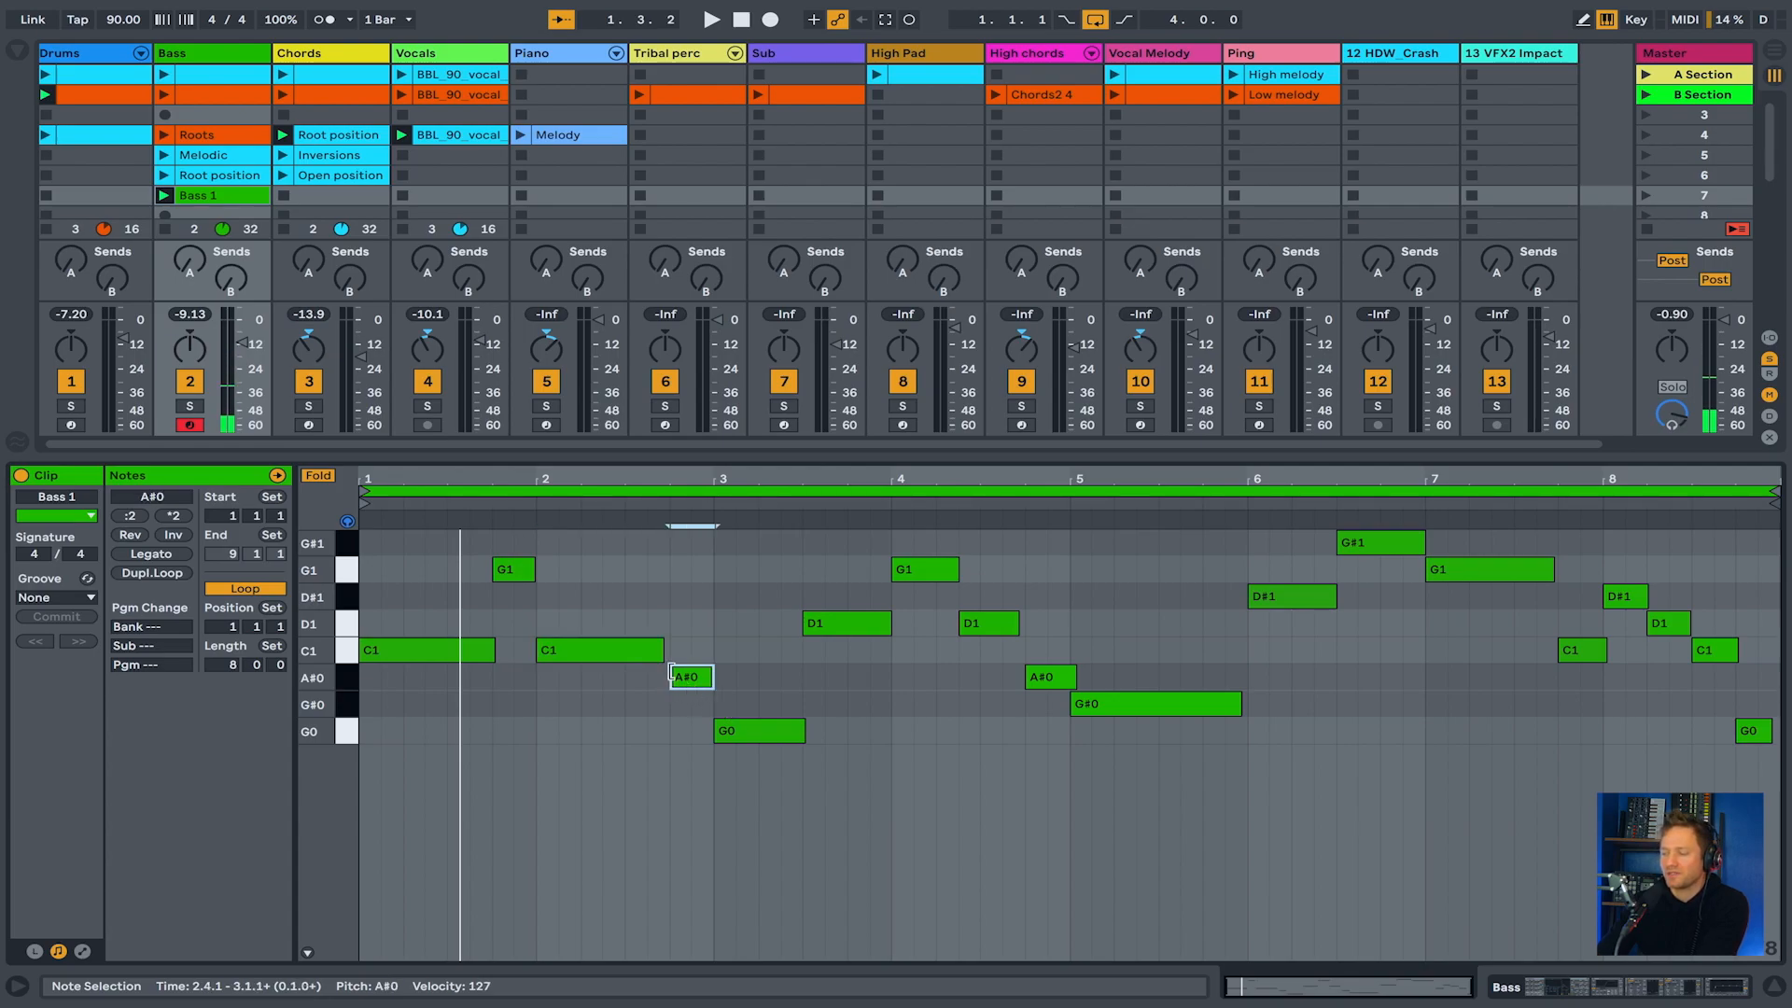
click(740, 735)
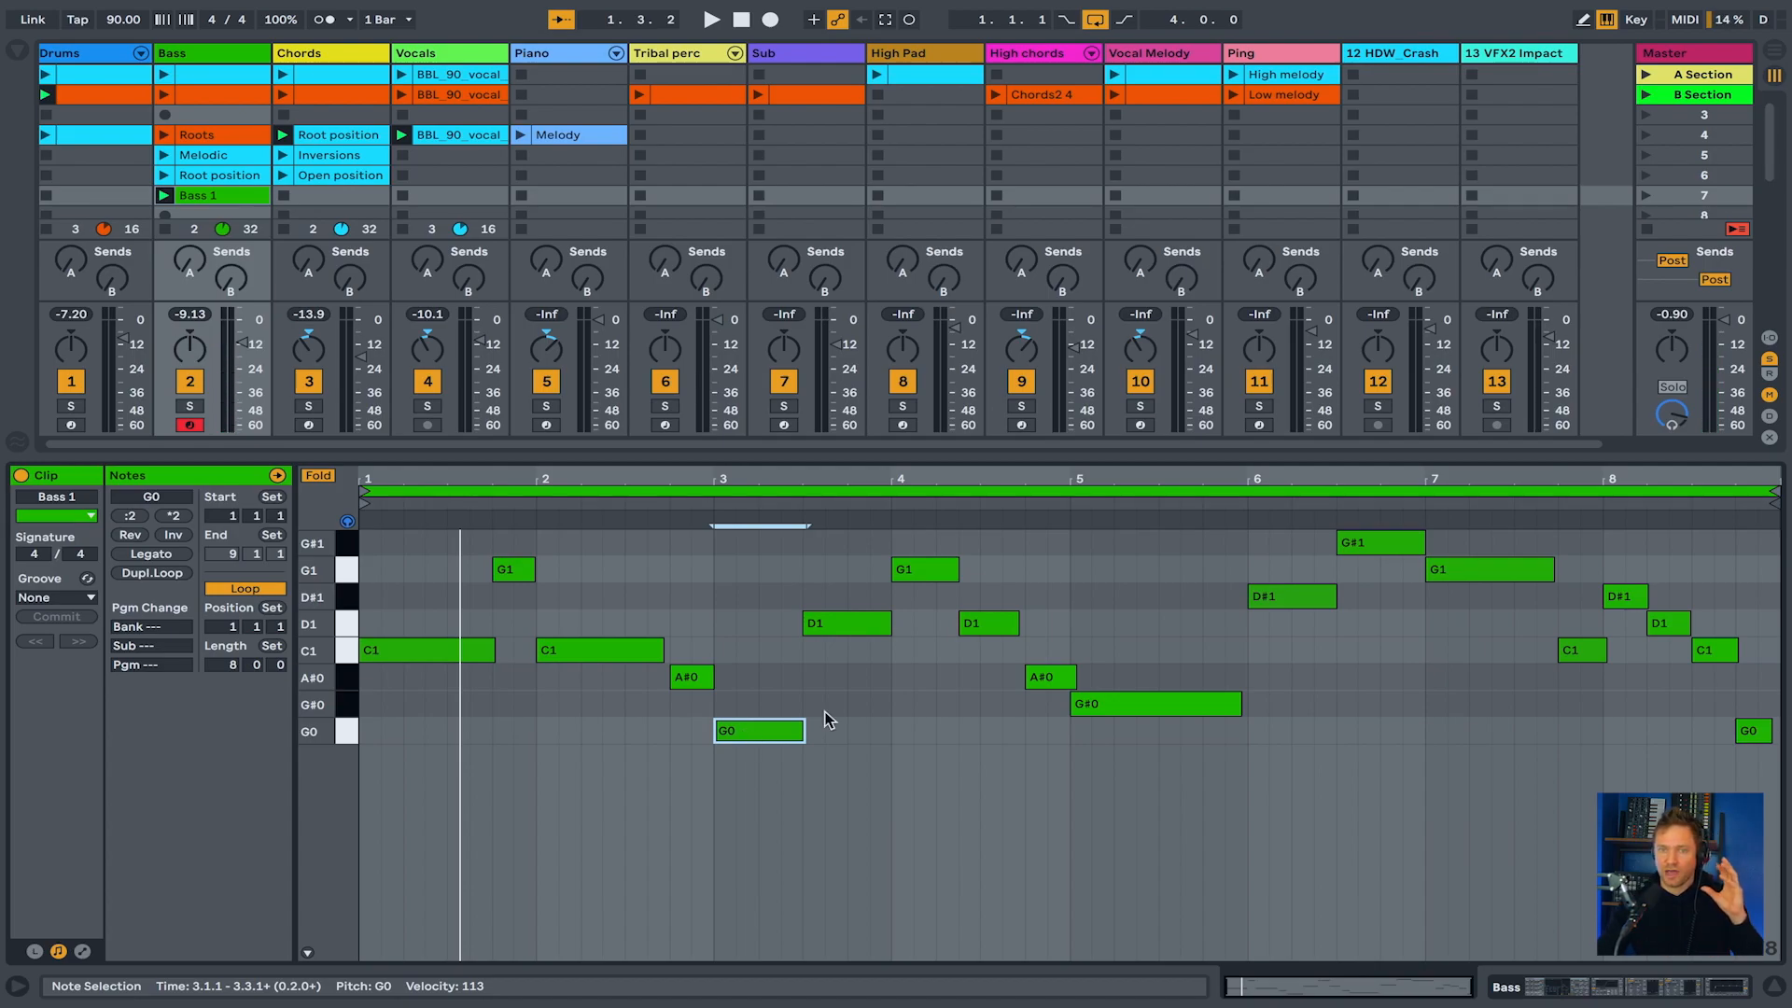
click(760, 693)
Compare the two halves of the bass line by selecting the notes of bars 1–4 and those of the last four bars
drag(363, 609, 1061, 648)
click(726, 652)
click(1061, 647)
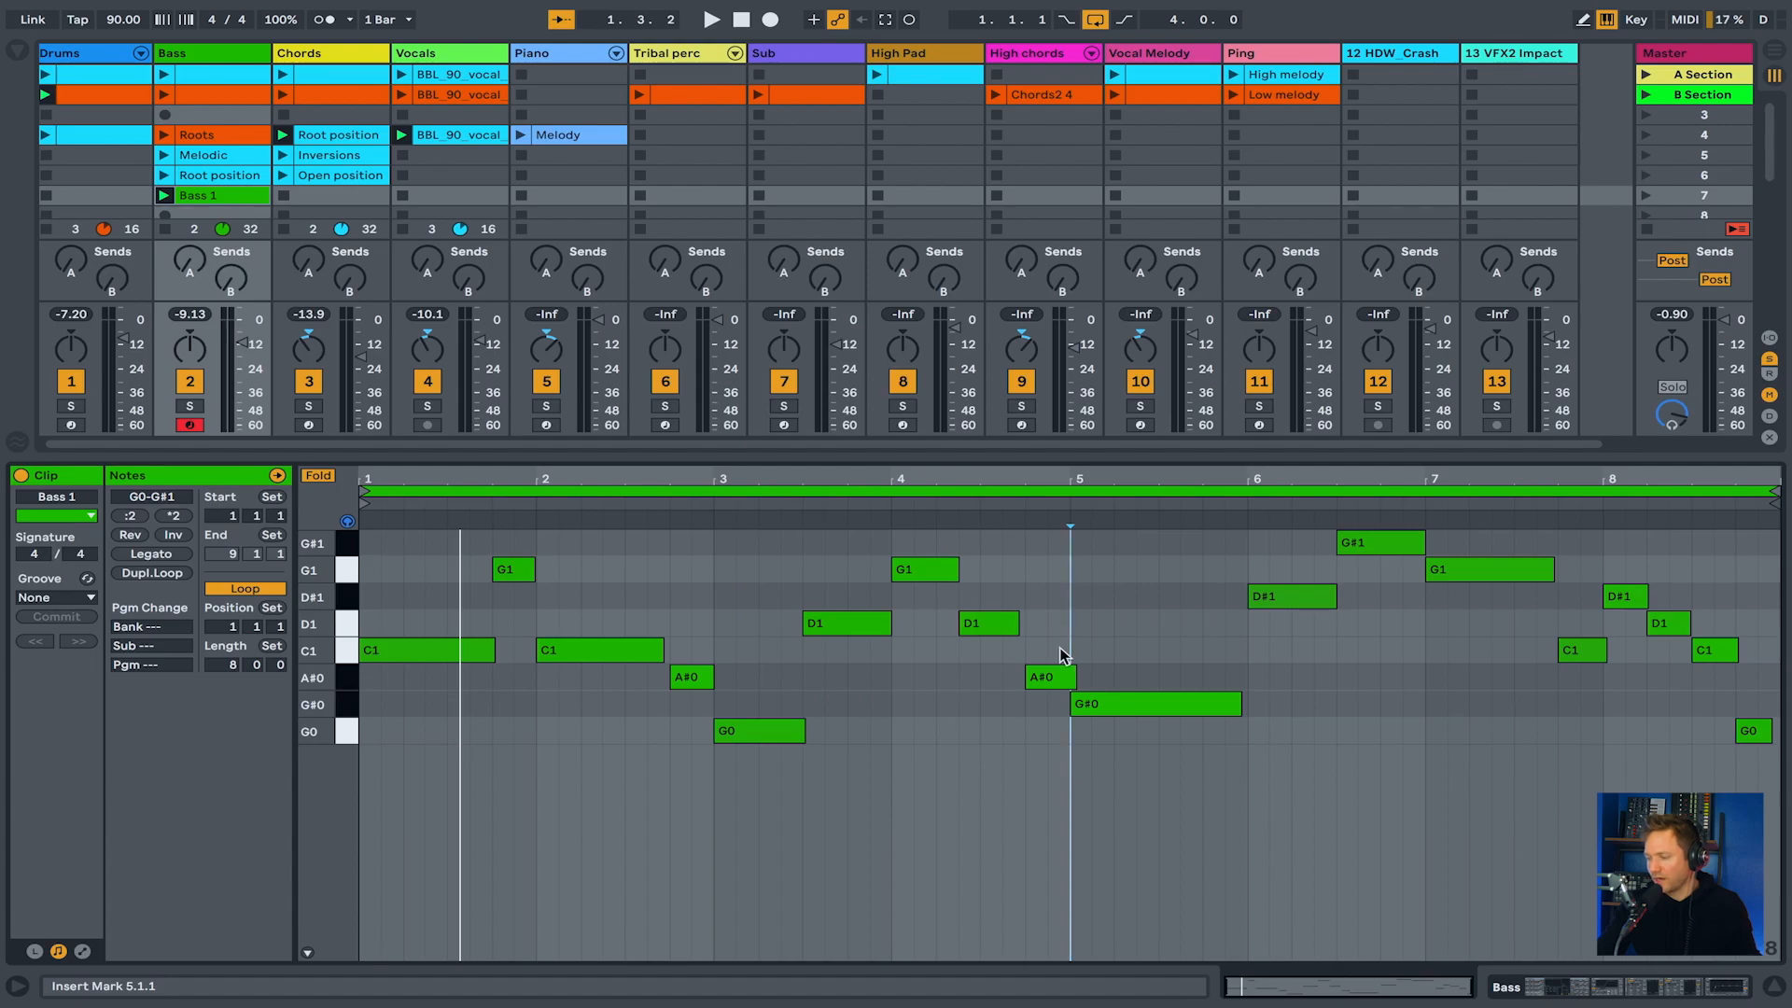
click(1085, 636)
drag(1085, 637, 1781, 666)
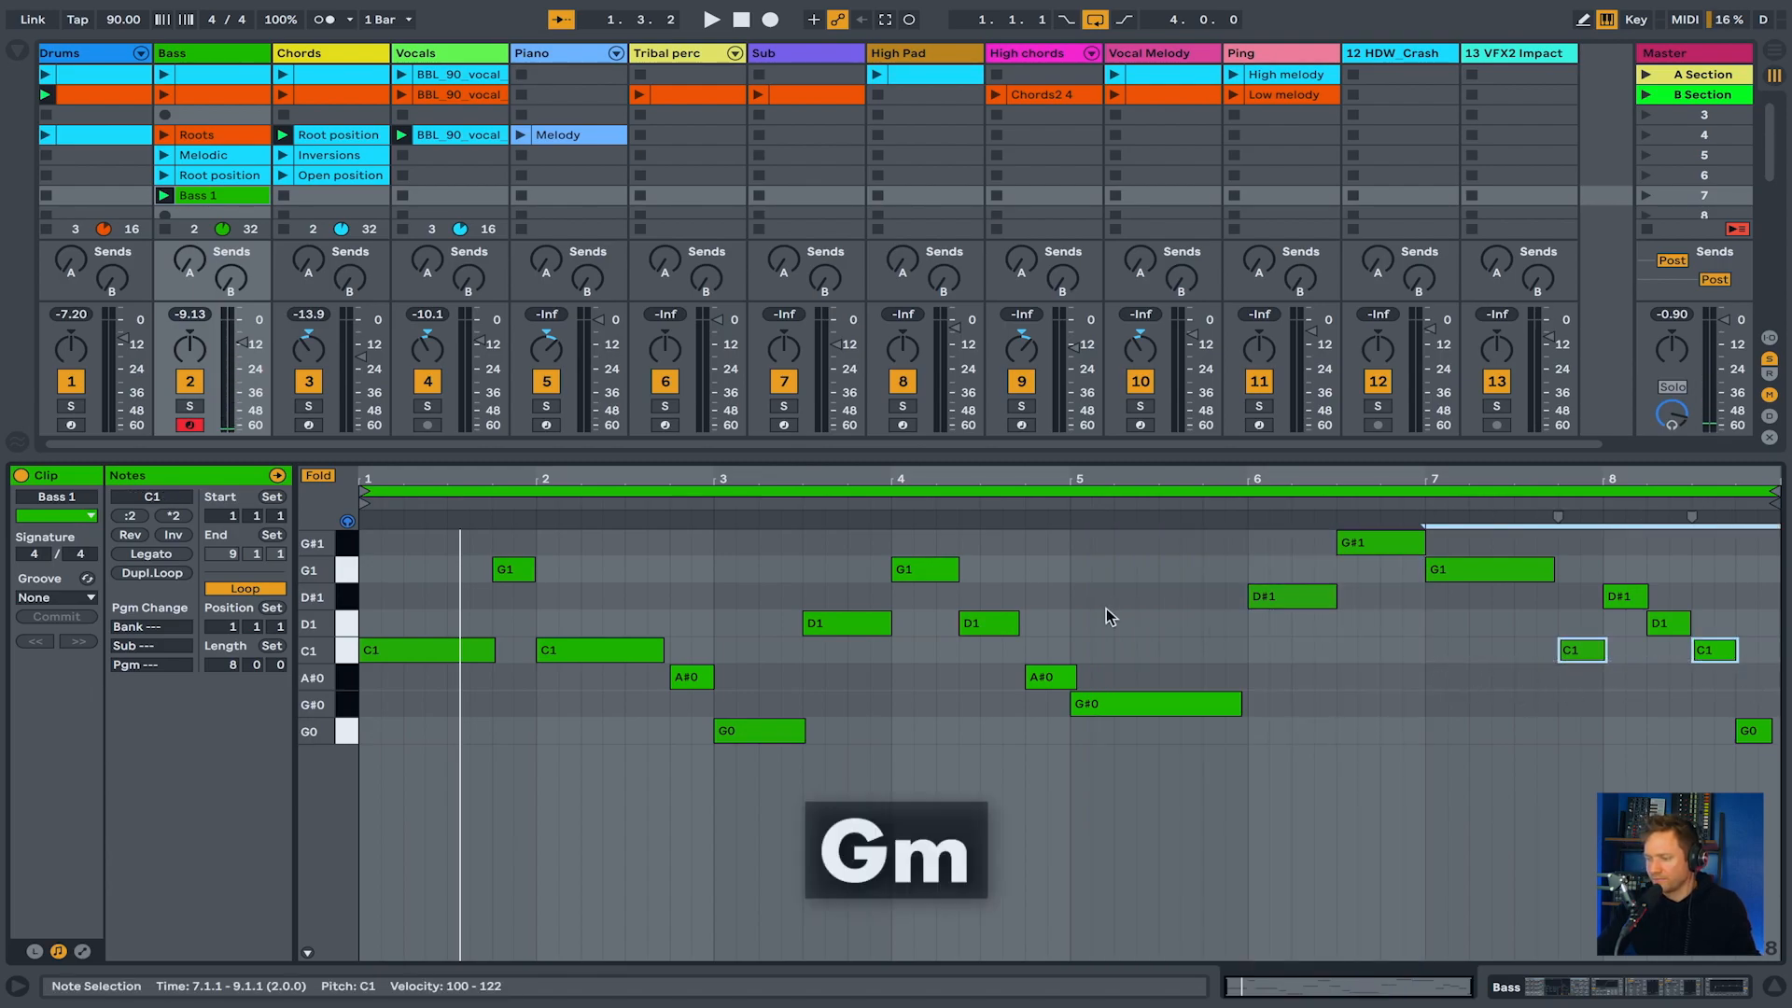
Audition each bass note in bars 1–4 against the Cm and Gm chords, ending on the A#0 of bar 4
click(425, 646)
click(502, 572)
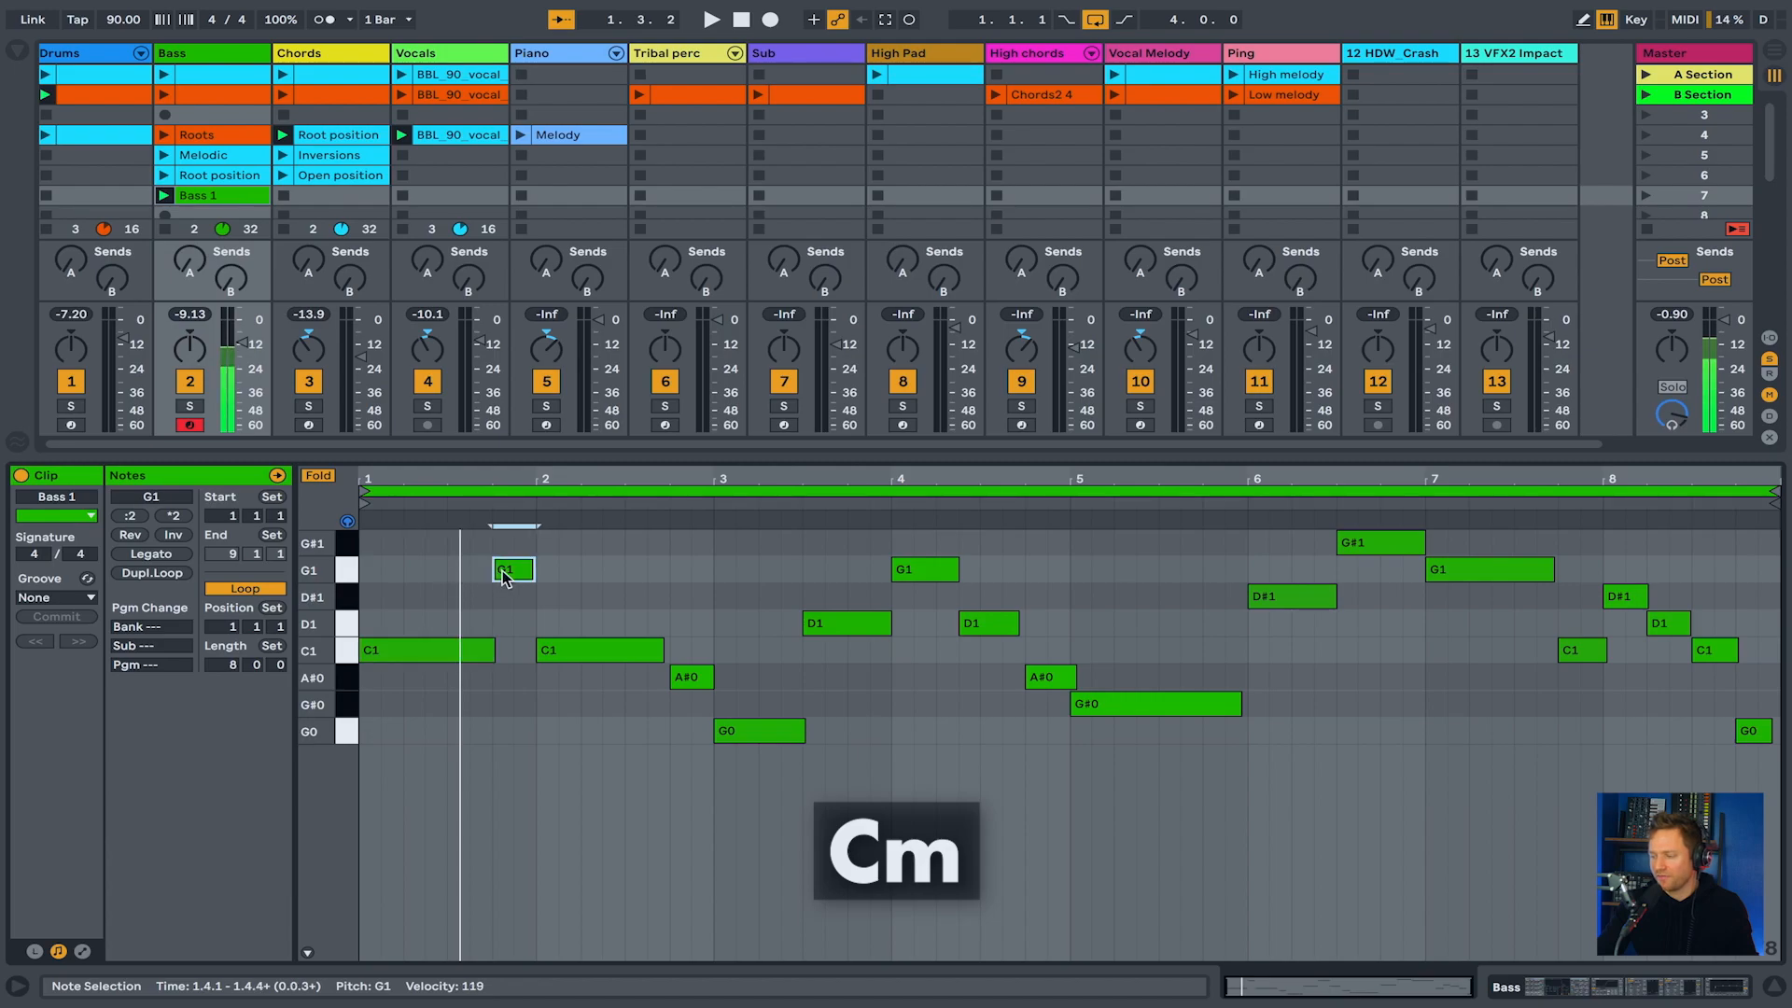
click(559, 651)
click(683, 682)
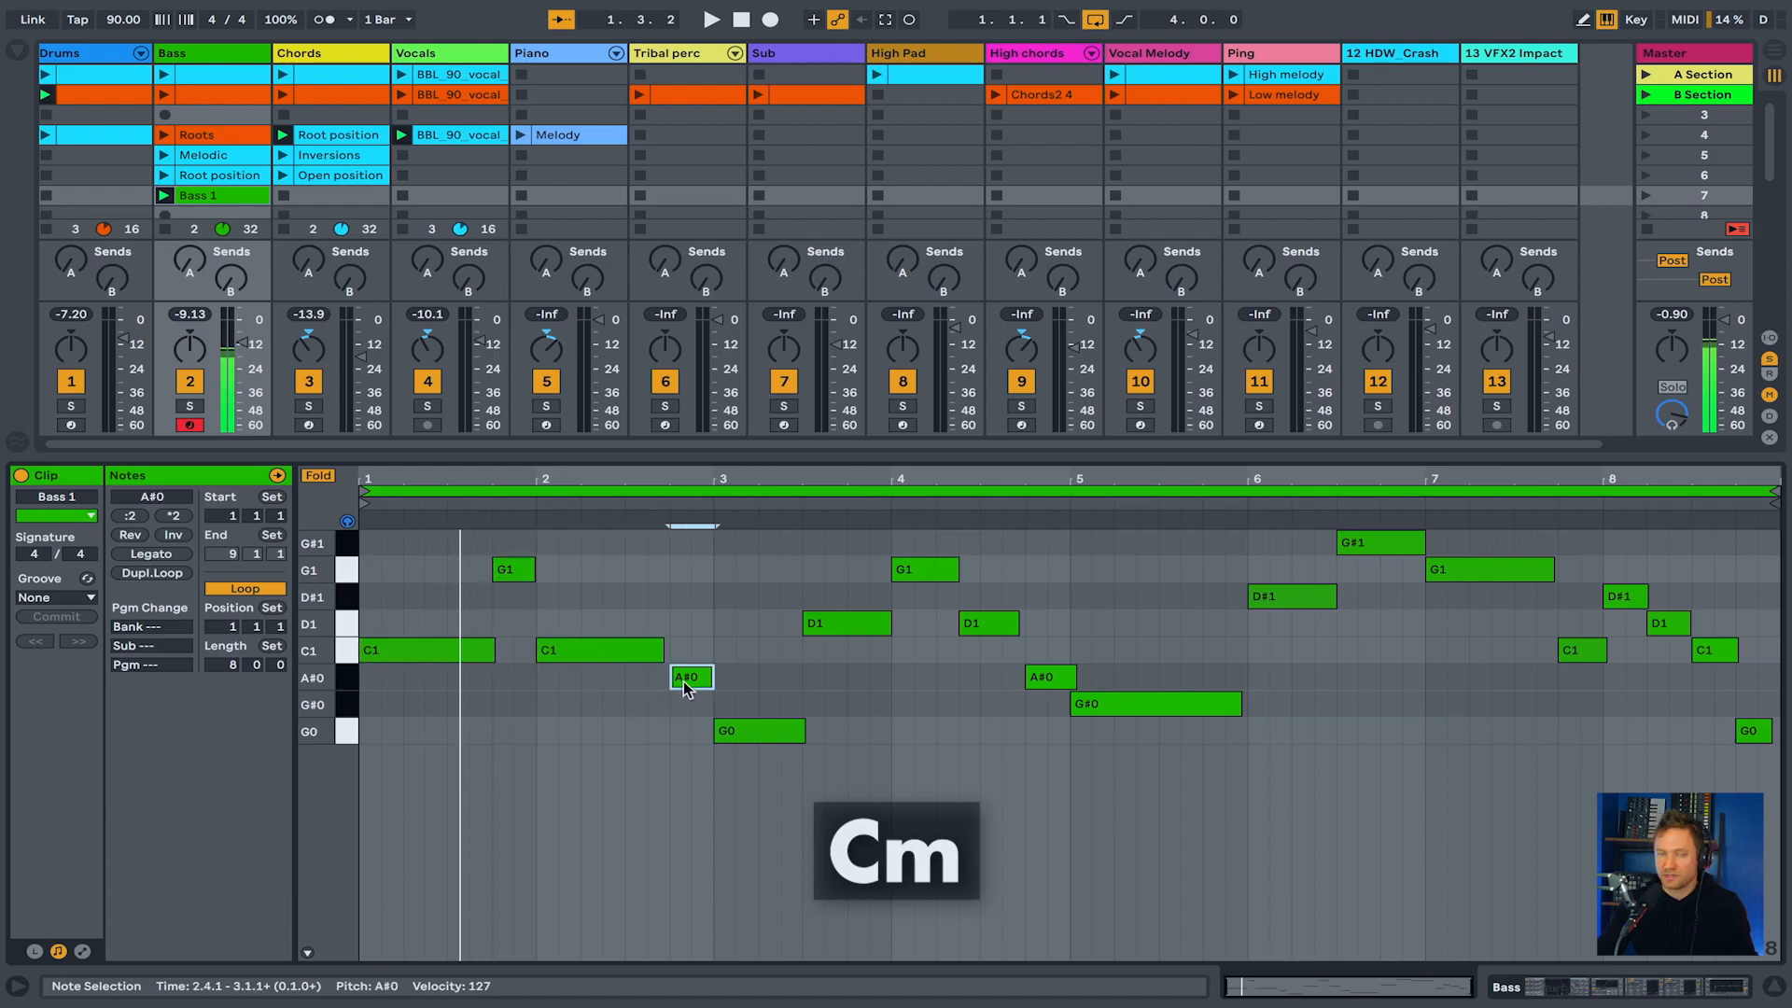
click(759, 732)
click(844, 624)
click(925, 566)
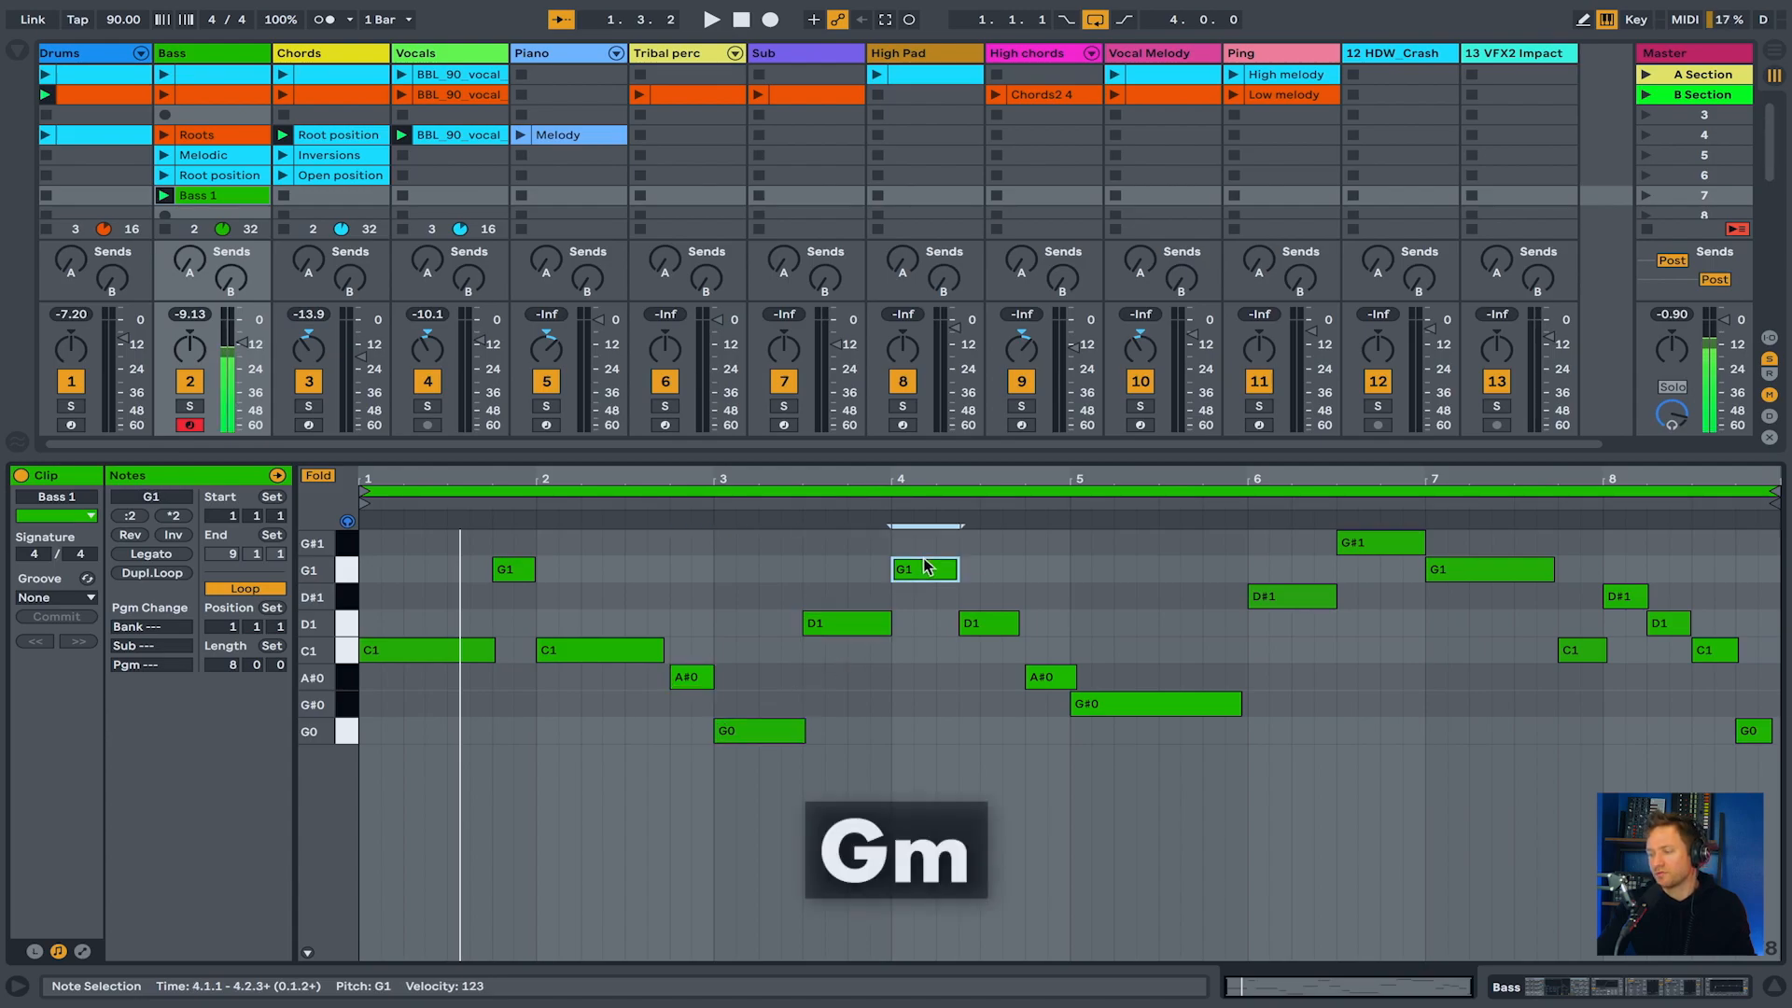
click(991, 626)
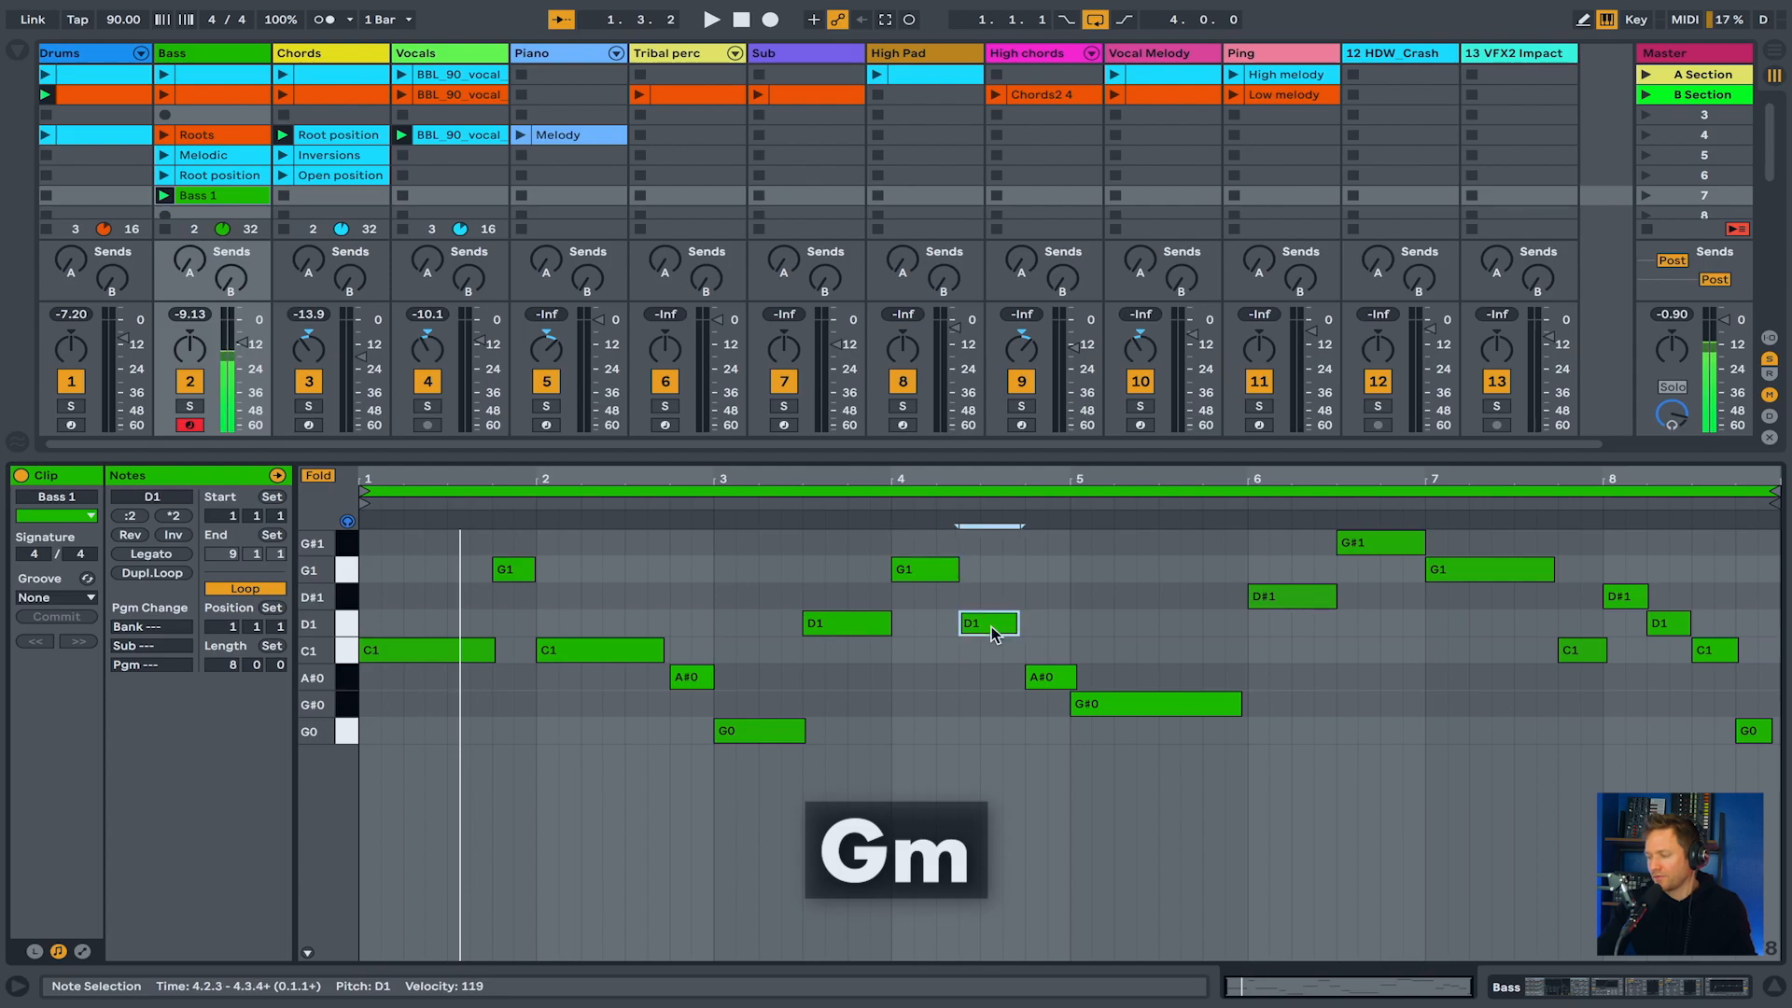
click(1050, 679)
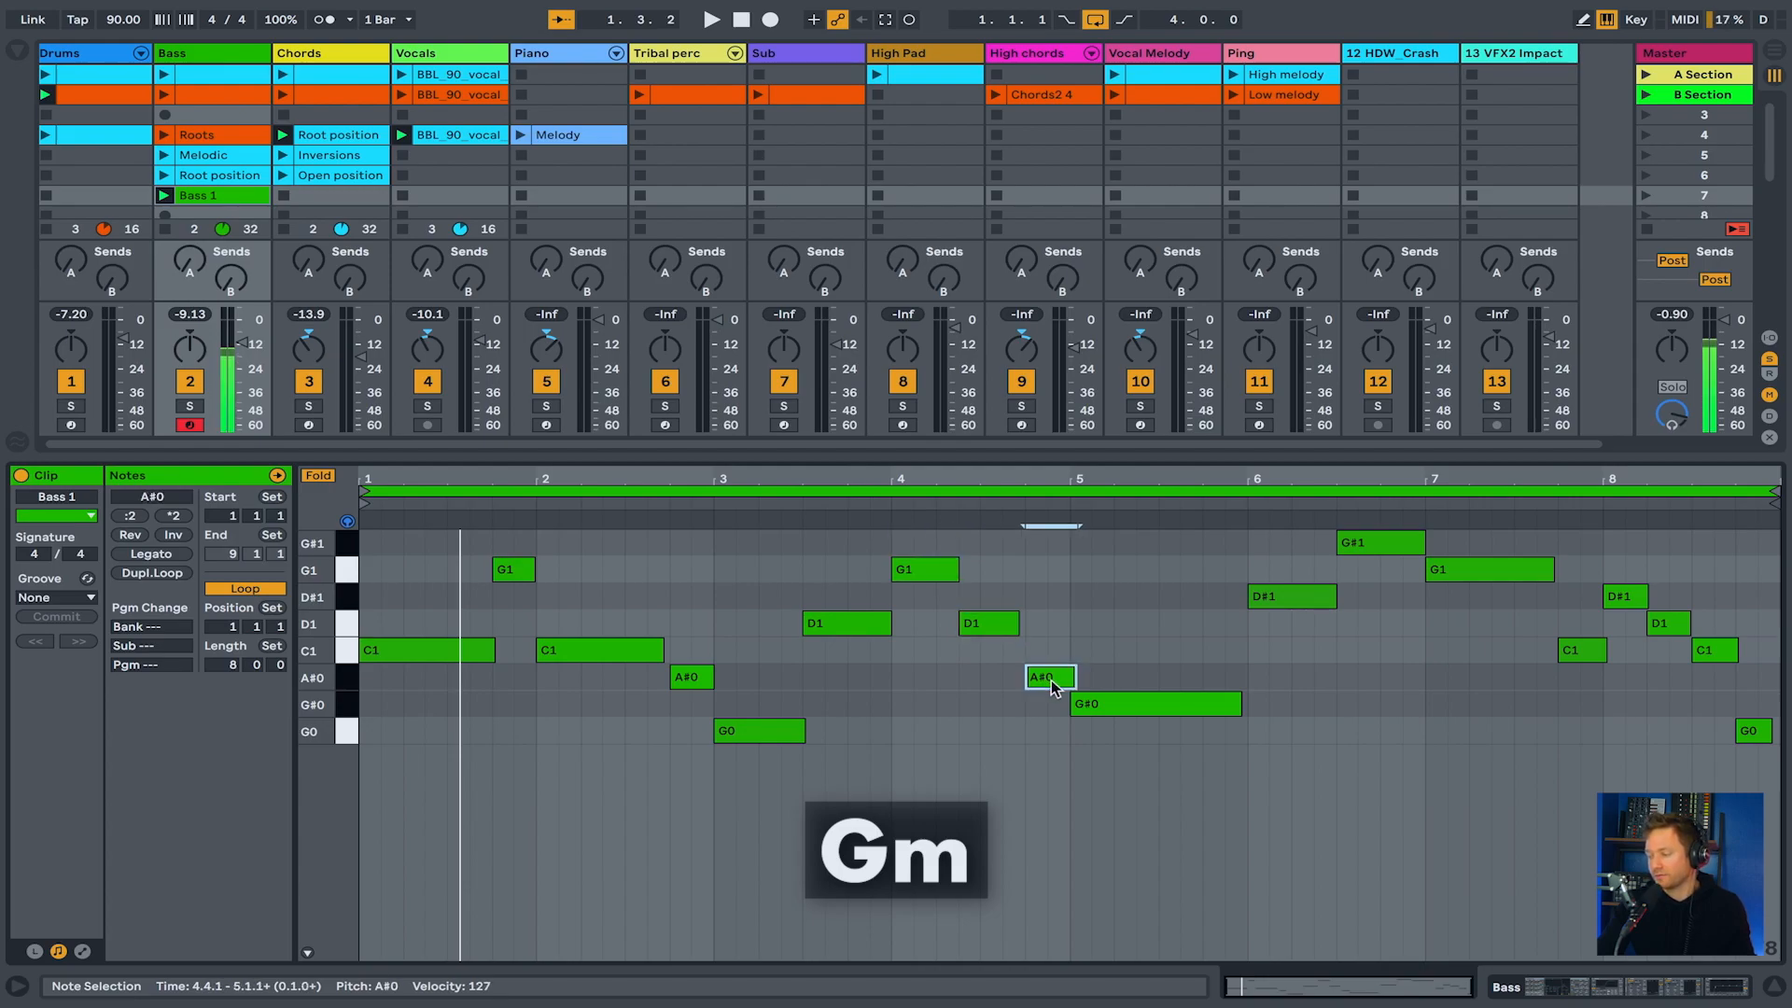
Audition G#0, D#1 and G#1 over the Ab chord in bars 5–6, and G1 over the Gm chord in bar 7
click(1152, 704)
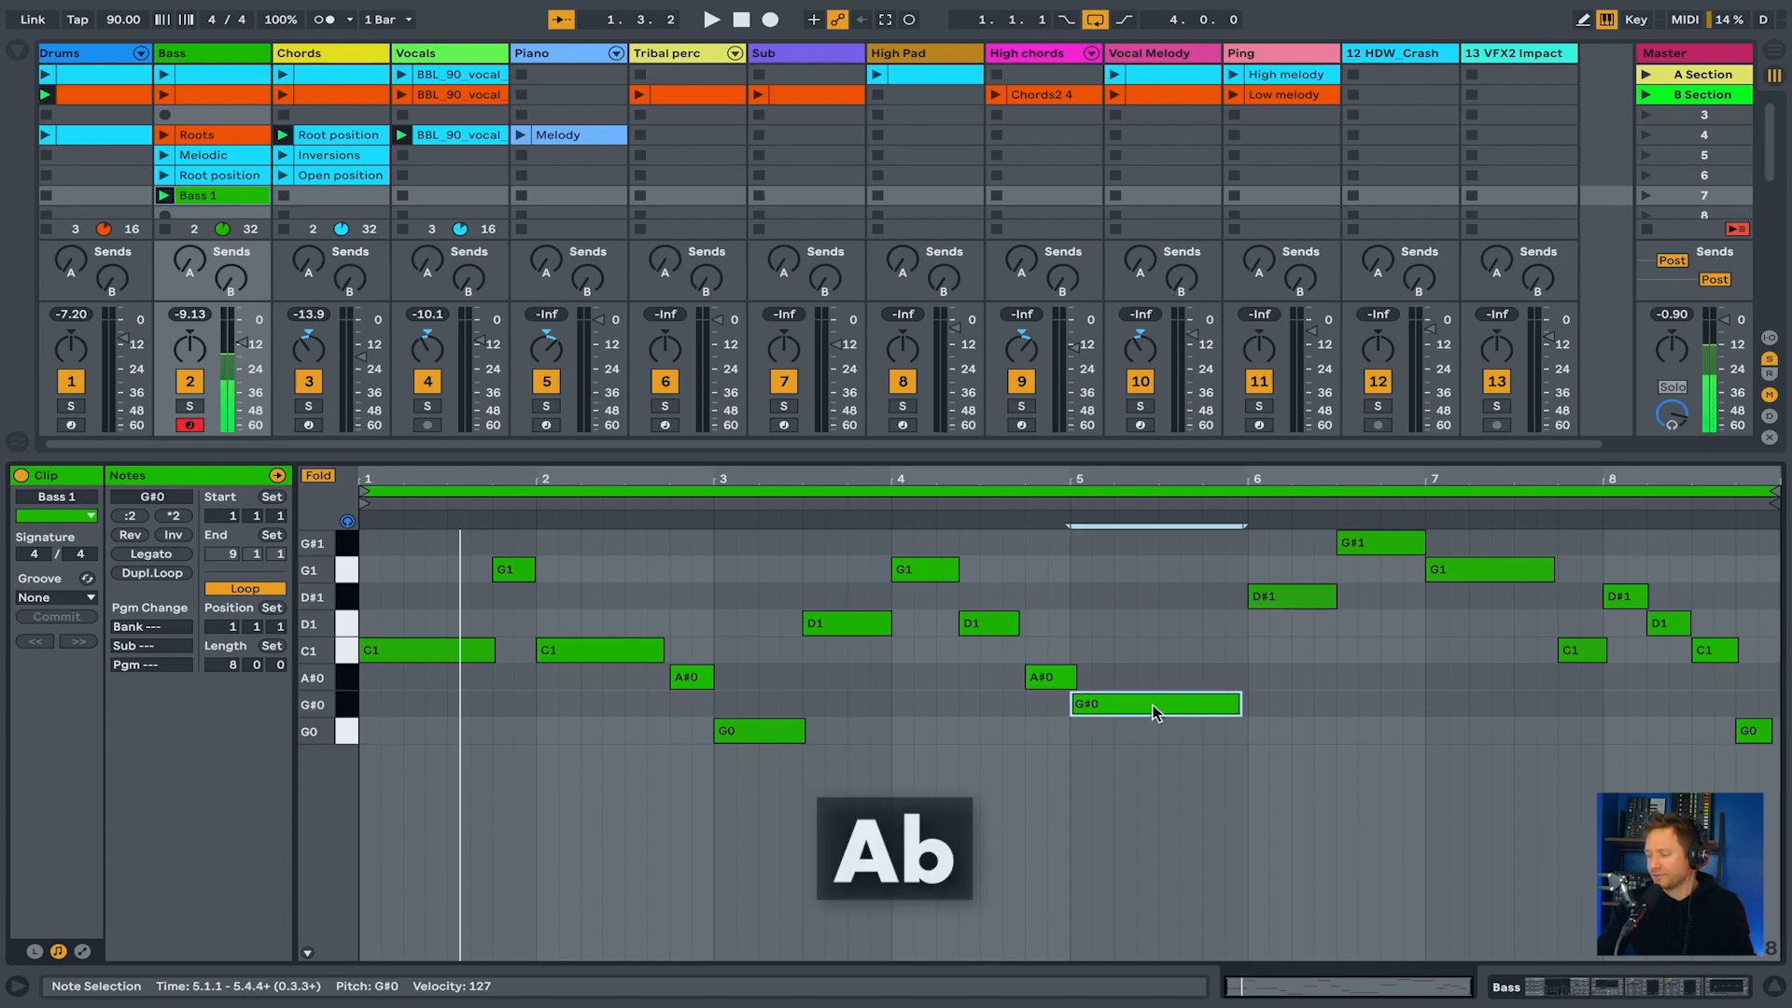
click(1283, 598)
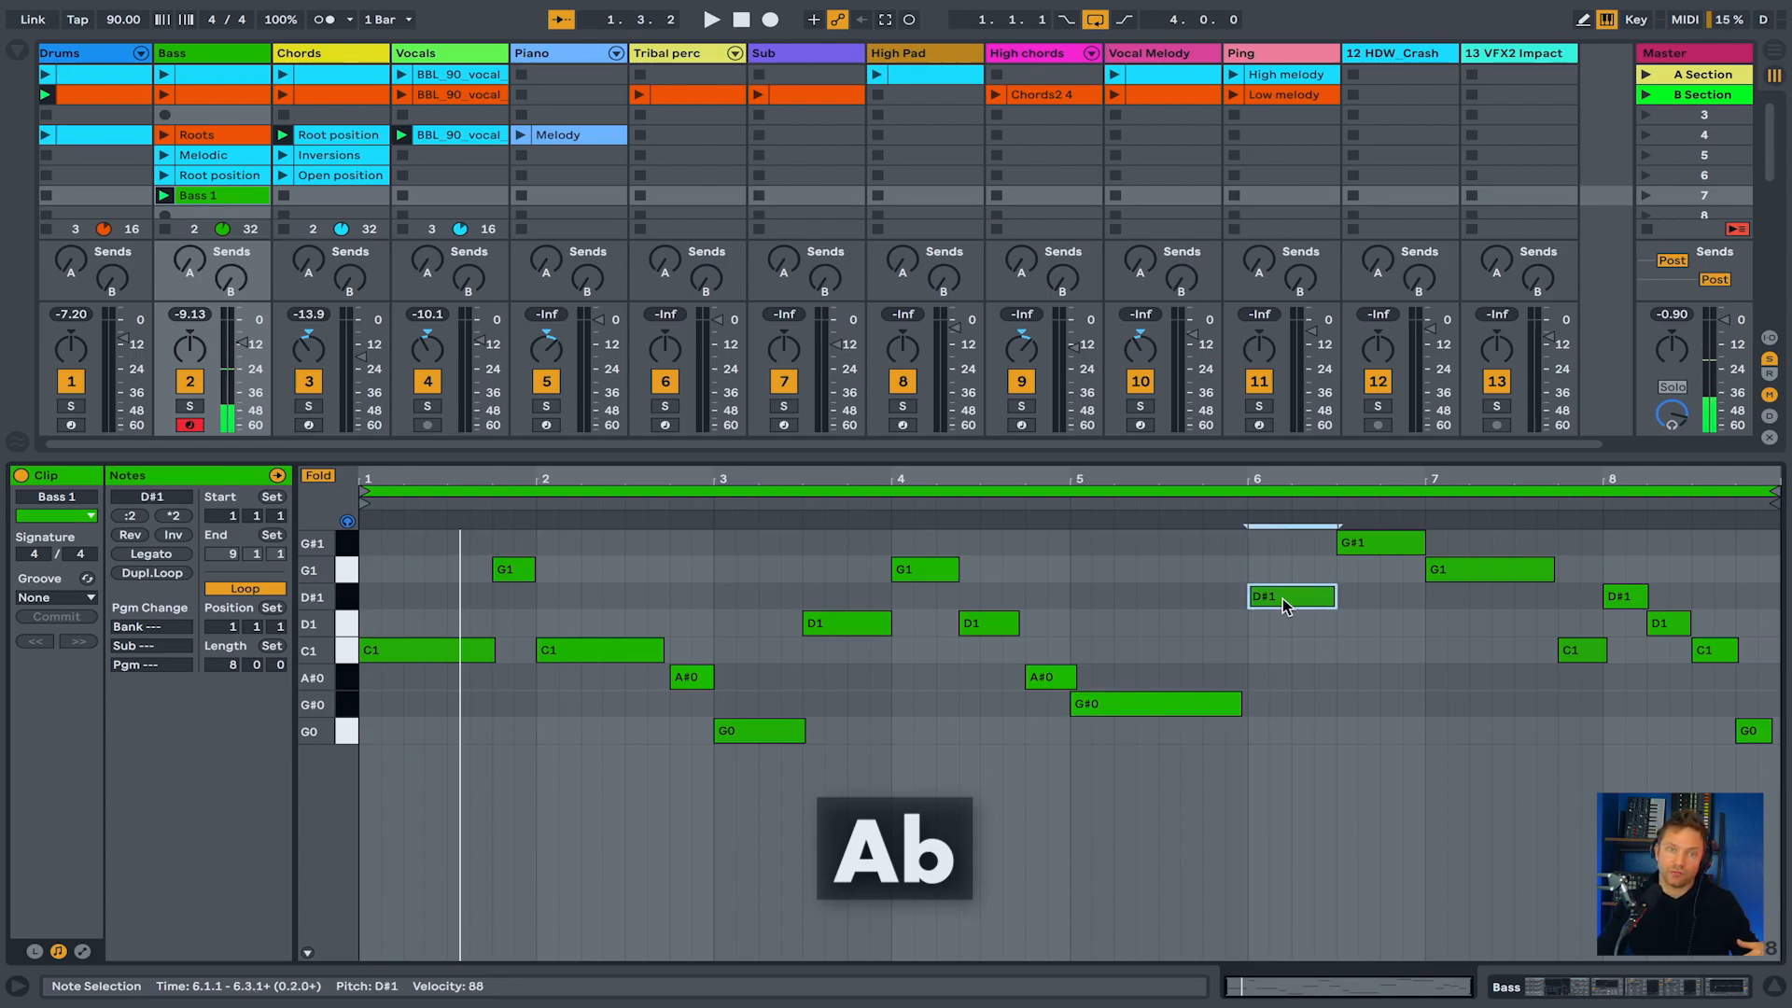
click(1367, 543)
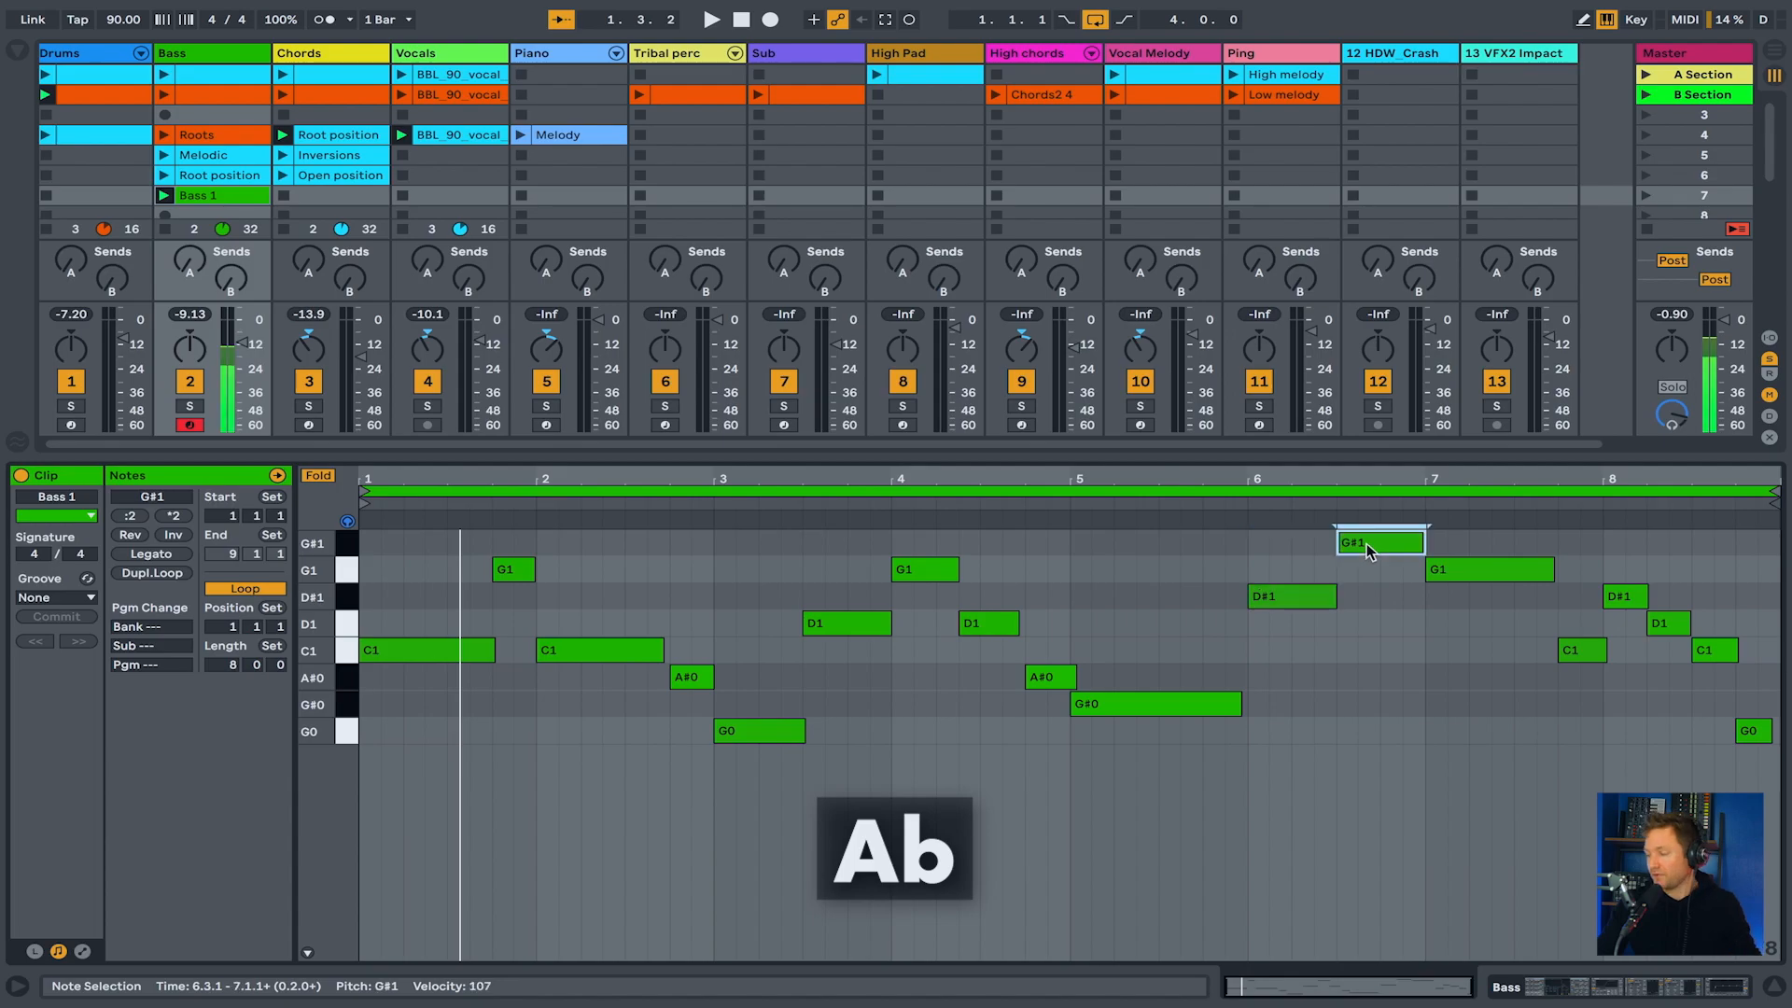
click(1466, 567)
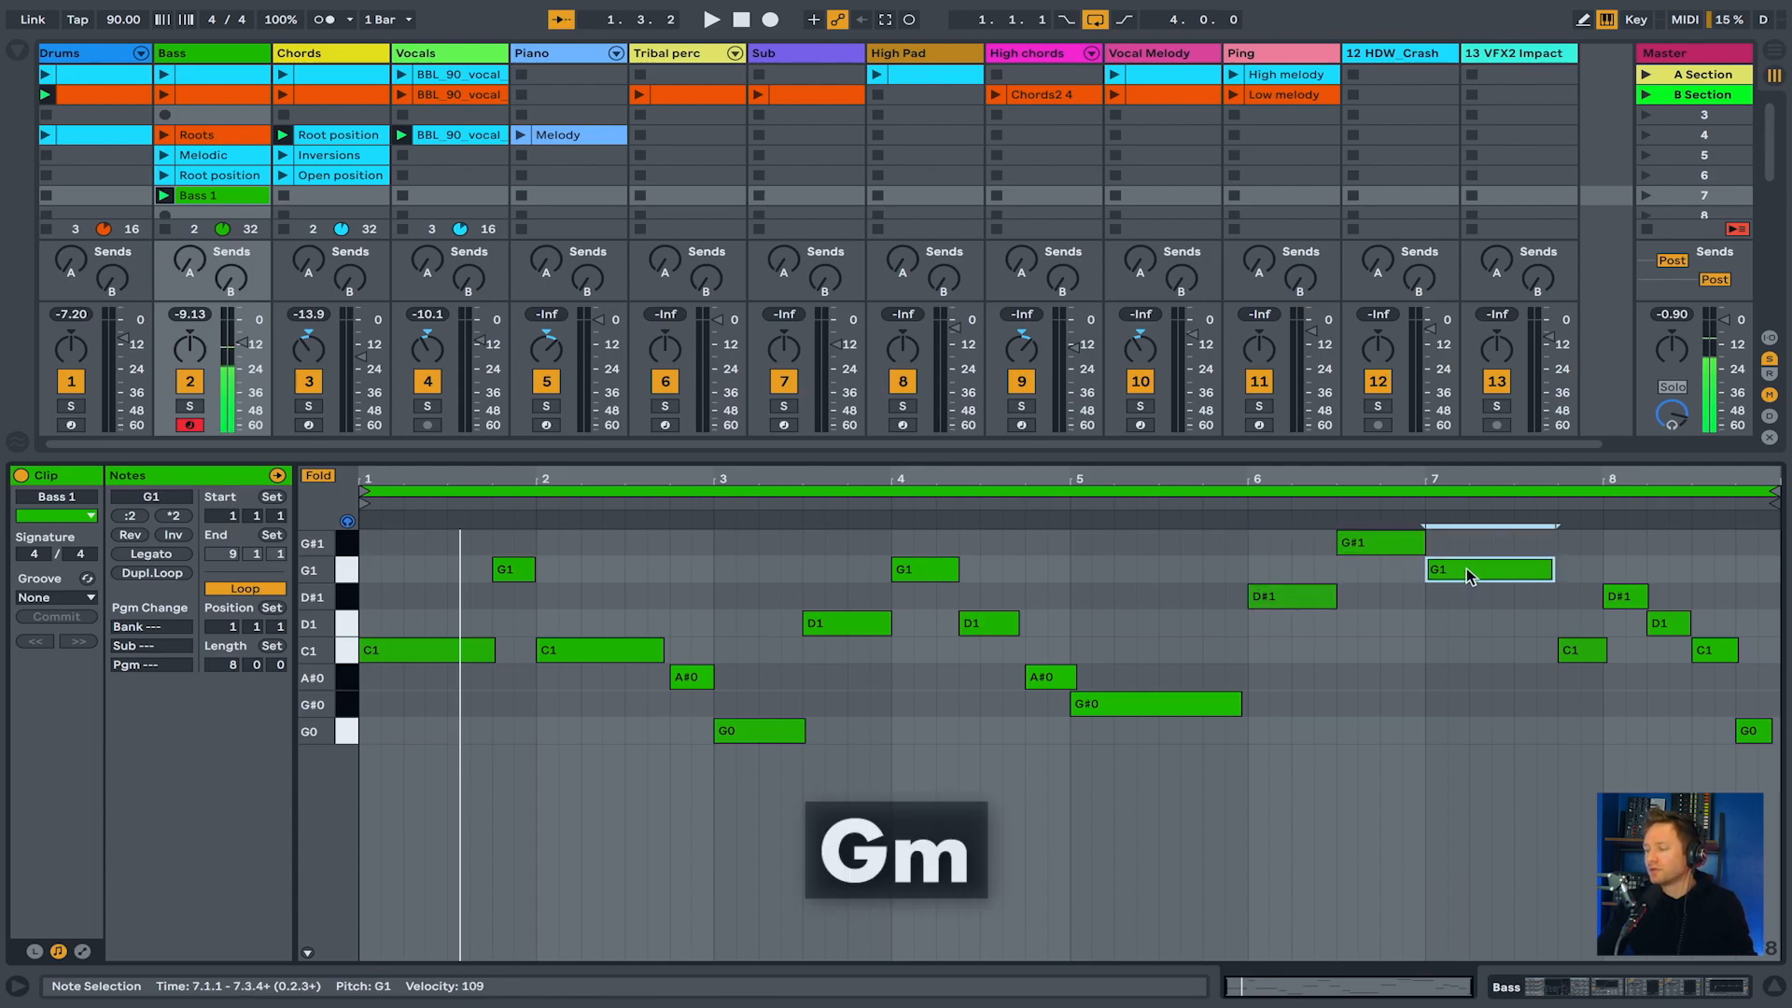
Raise the C1 at the end of bar 7 to D1 and audition the D#1 and G0 notes in bar 8
click(1585, 649)
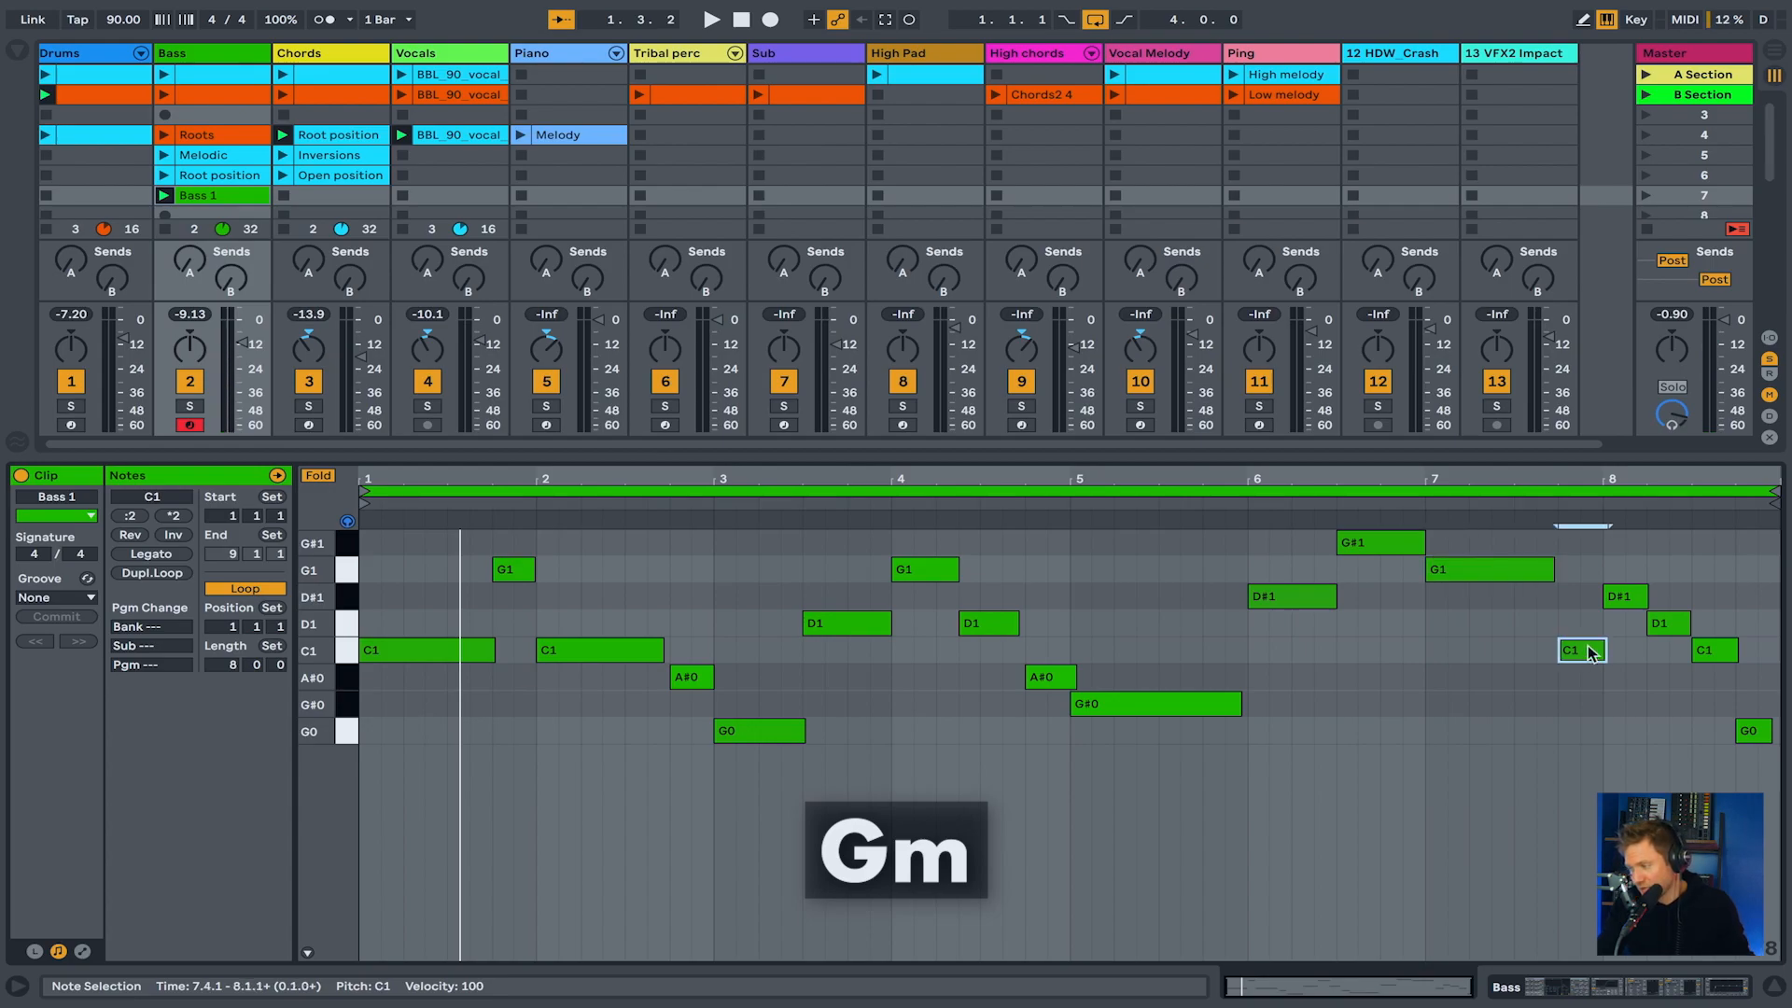
click(1621, 605)
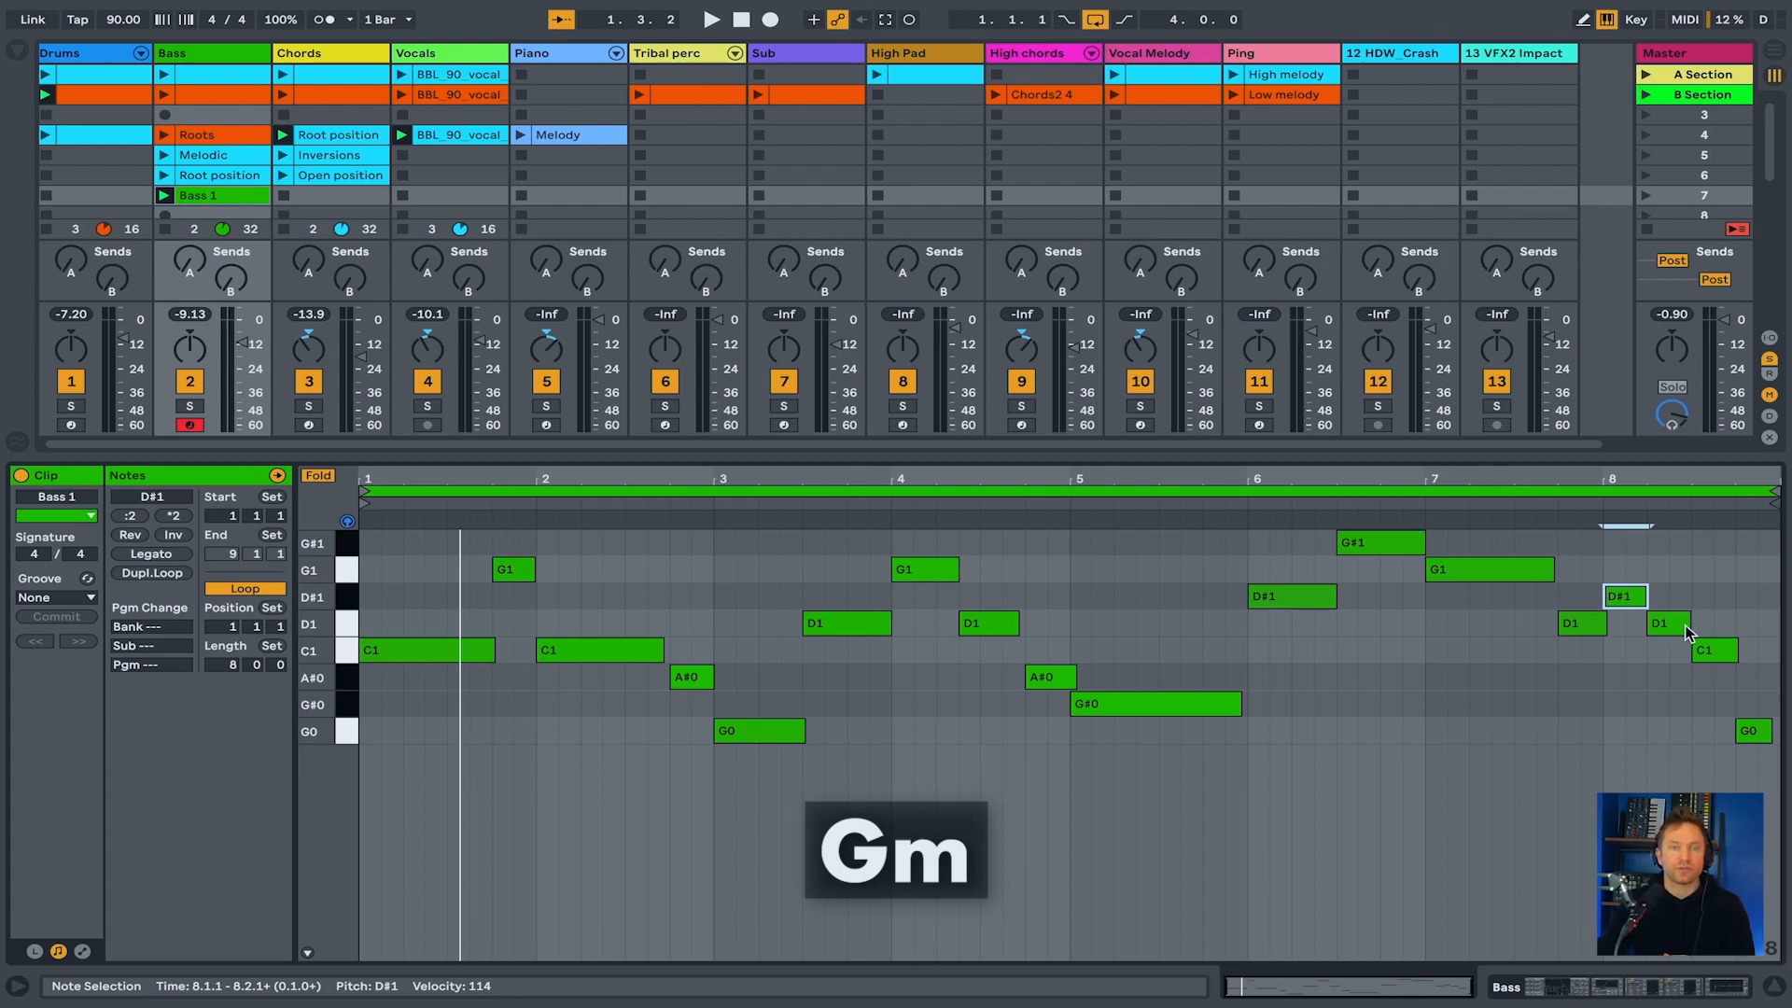
click(1754, 732)
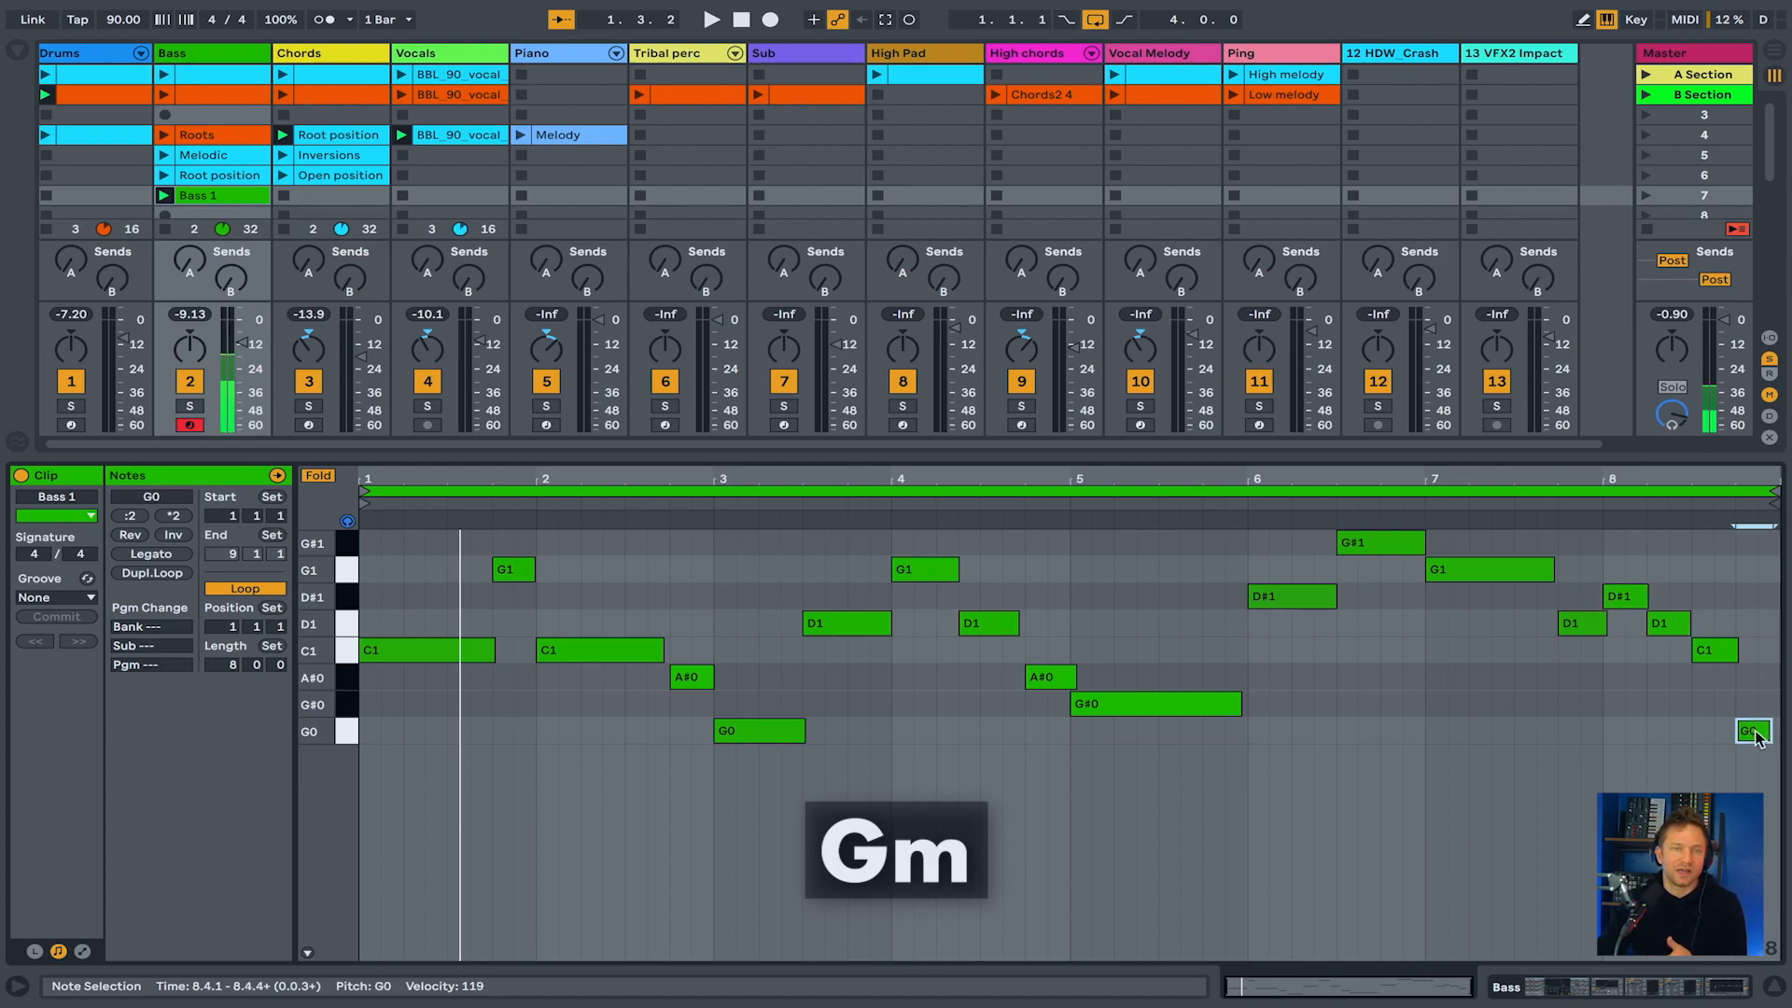